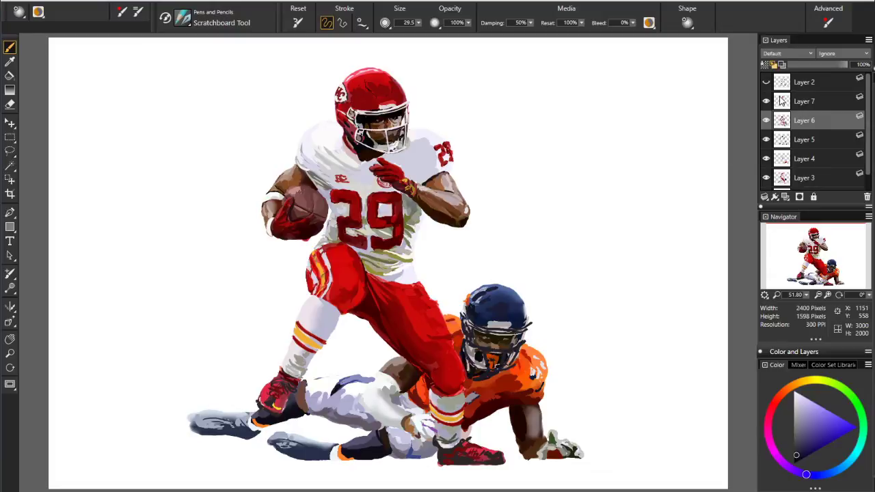
Collapse the painted layers from Layer 3 through Layer 7 into a single layer.
{"action": "left_click", "coordinate": [766, 101]}
{"action": "left_click", "coordinate": [766, 102]}
{"action": "scroll", "coordinate": [822, 166], "scroll_direction": "down", "scroll_amount": 1}
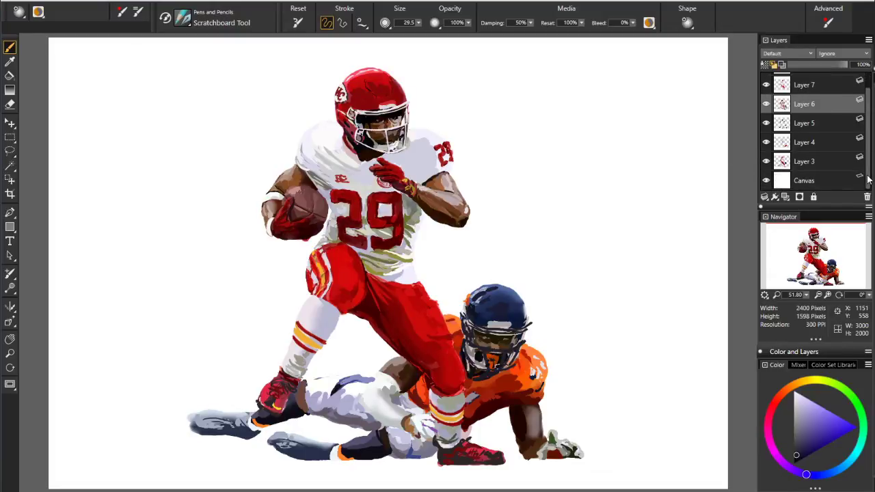
{"action": "left_click", "coordinate": [823, 163], "text": "shift"}
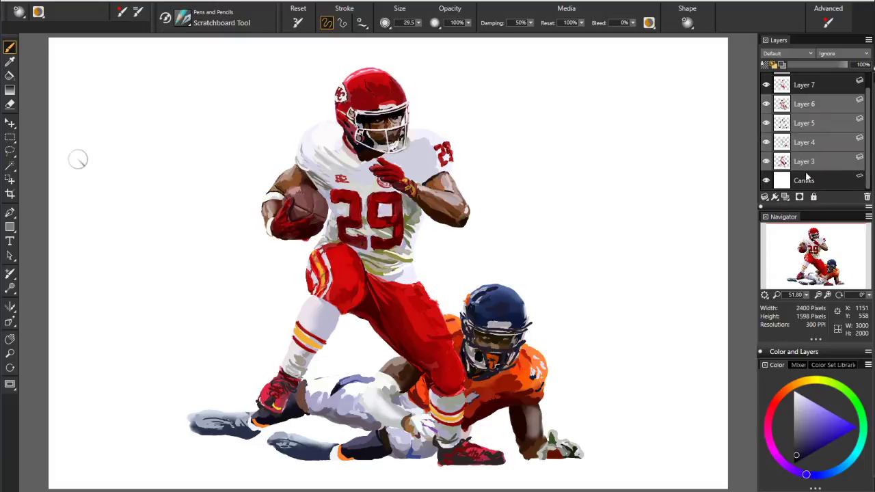
{"action": "scroll", "coordinate": [773, 89], "scroll_direction": "up", "scroll_amount": 1}
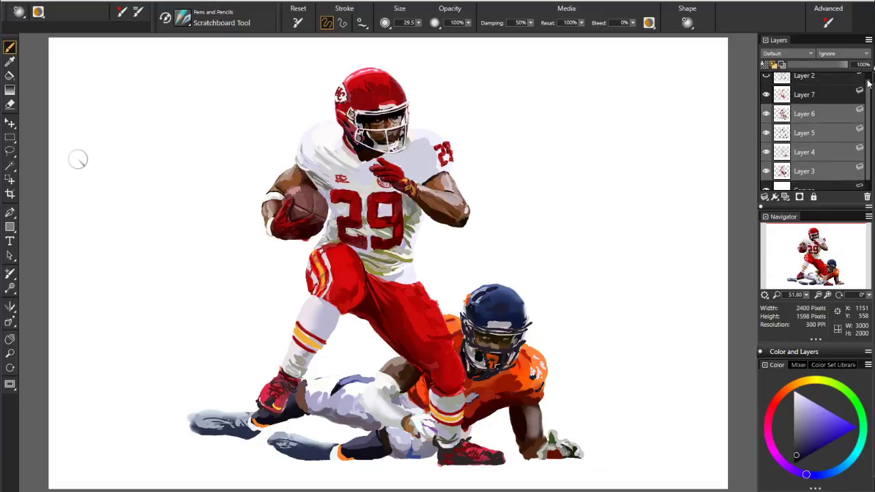
{"action": "left_click", "coordinate": [778, 101], "text": "shift"}
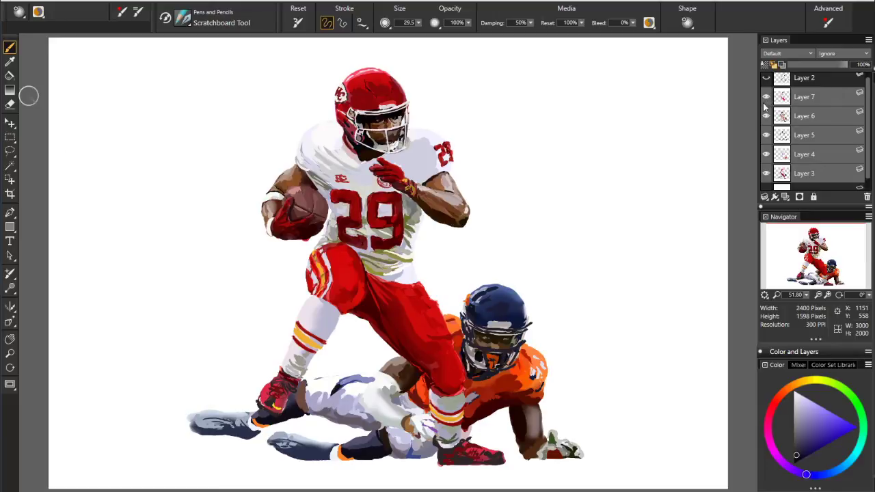
{"action": "left_click", "coordinate": [768, 197]}
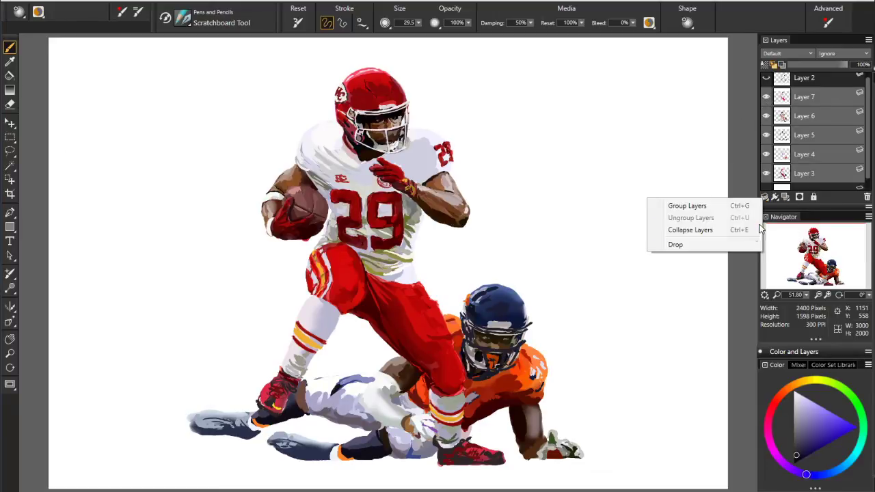
{"action": "left_click", "coordinate": [703, 233]}
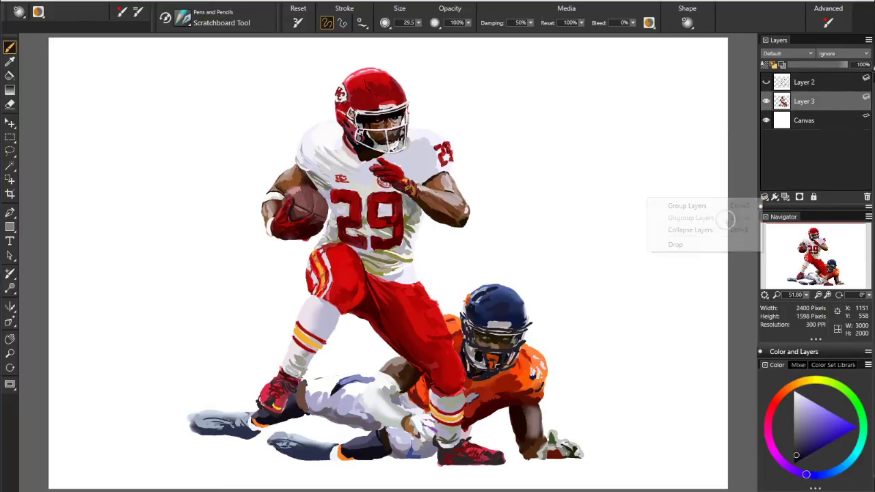
Duplicate the collapsed Layer 3 and open the reference image browser.
{"action": "right_click", "coordinate": [783, 105]}
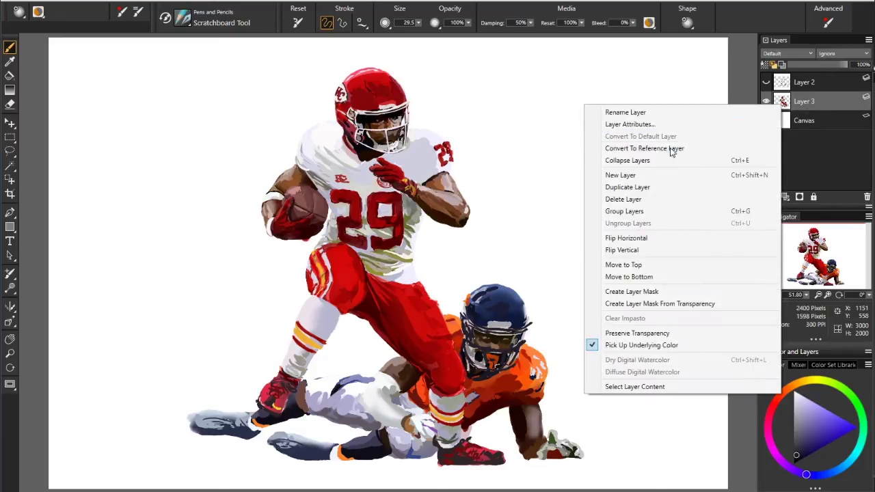
{"action": "left_click", "coordinate": [643, 187]}
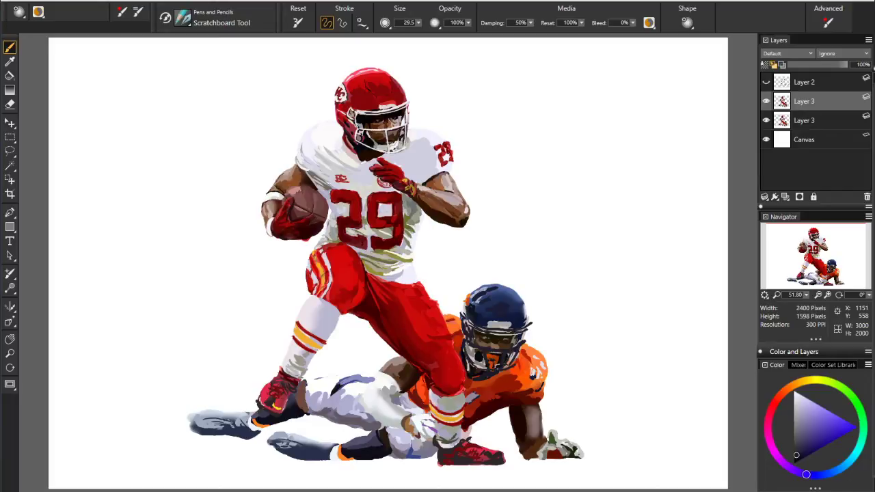
{"action": "key", "text": "ctrl+shift+o"}
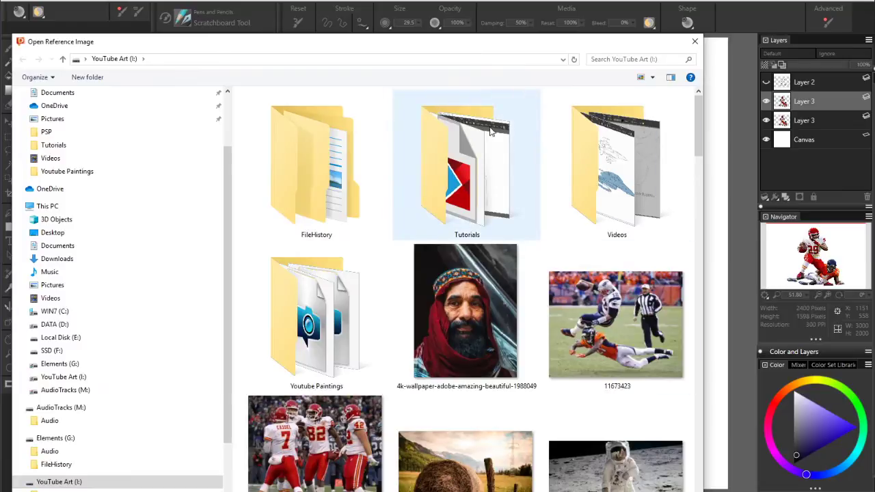
{"action": "left_click_drag", "start_coordinate": [422, 36], "coordinate": [874, 40]}
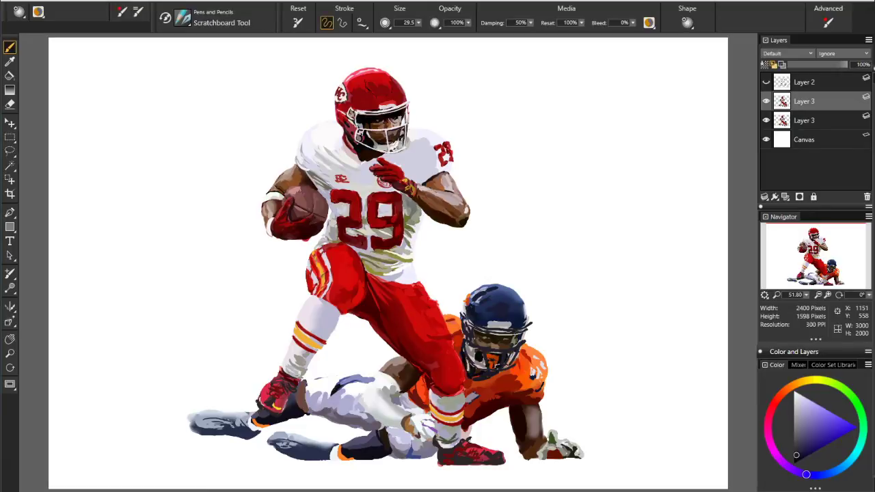
Enlarge the Scratchboard Tool brush to 59.9 and add a new layer directly above the Canvas.
{"action": "left_click", "coordinate": [813, 144]}
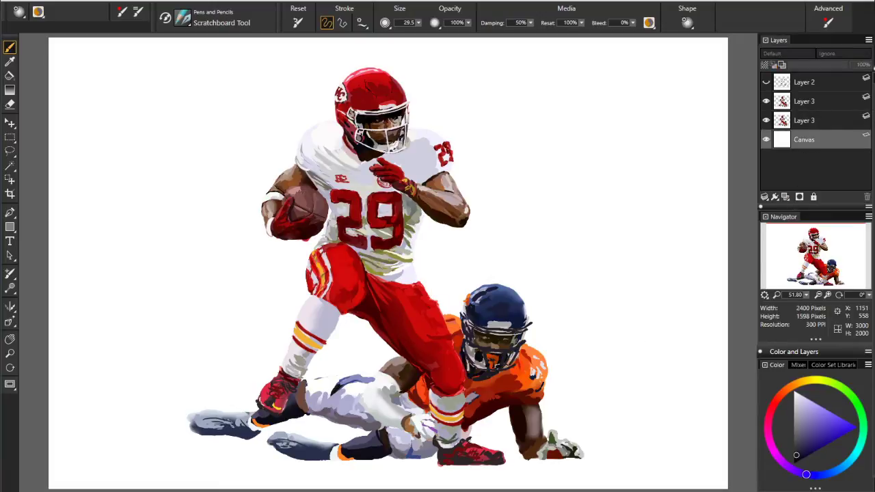
{"action": "left_click_drag", "start_coordinate": [612, 382], "coordinate": [610, 397]}
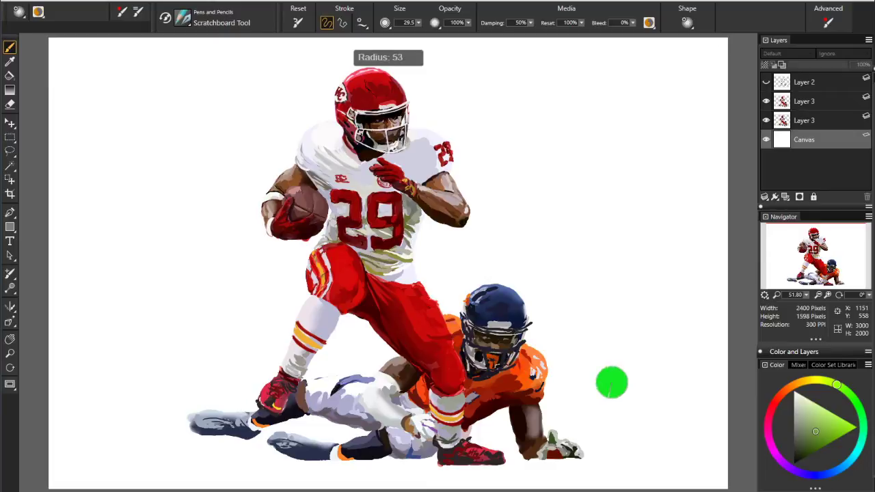
{"action": "left_click", "coordinate": [803, 117]}
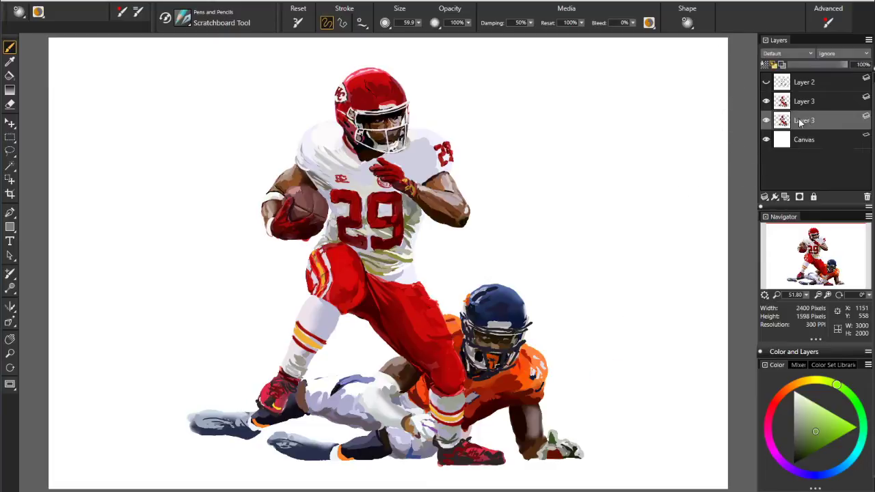
{"action": "left_click", "coordinate": [807, 141]}
{"action": "left_click", "coordinate": [787, 197]}
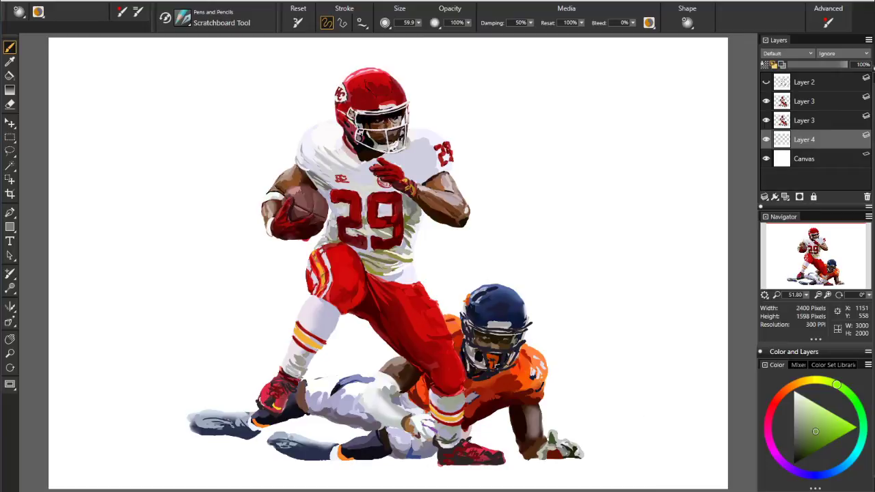
Paint a horizontal green band across the canvas behind the players, switching to the Flat Color brush with straight-line strokes.
{"action": "left_click", "coordinate": [814, 428]}
{"action": "left_click_drag", "start_coordinate": [263, 363], "coordinate": [393, 357]}
{"action": "left_click_drag", "start_coordinate": [561, 365], "coordinate": [735, 362]}
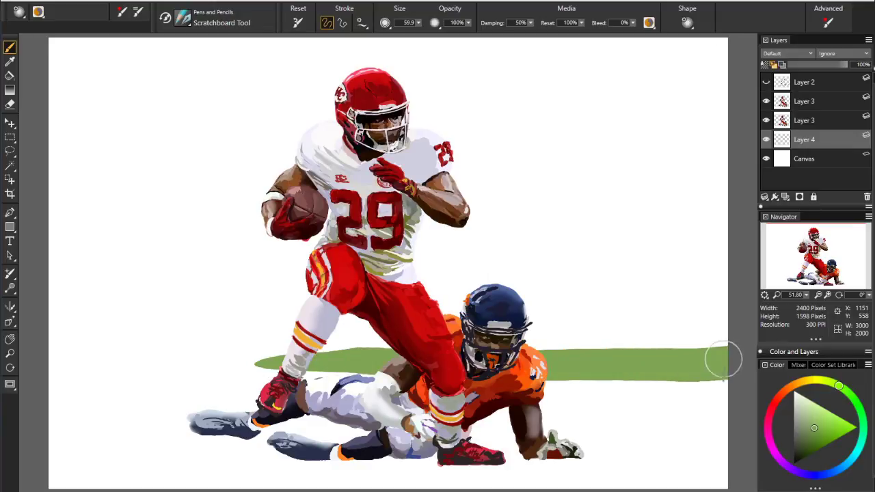
{"action": "left_click", "coordinate": [341, 24]}
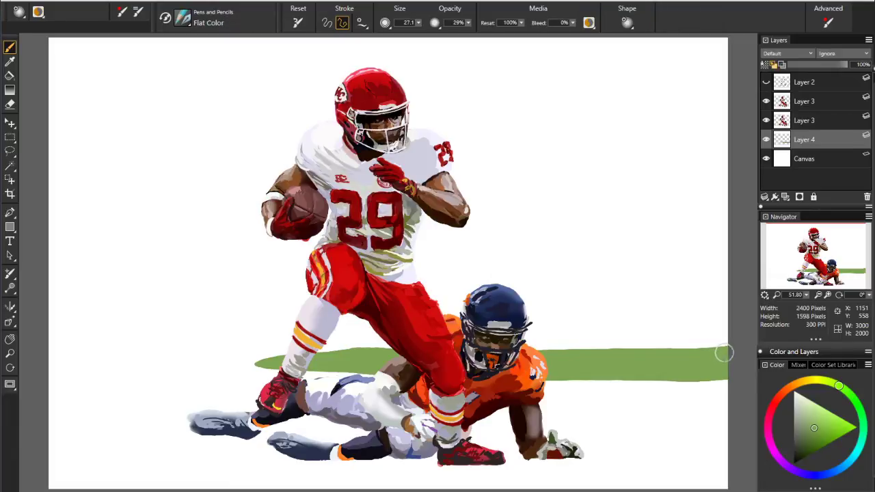
{"action": "left_click_drag", "start_coordinate": [60, 362], "coordinate": [46, 350]}
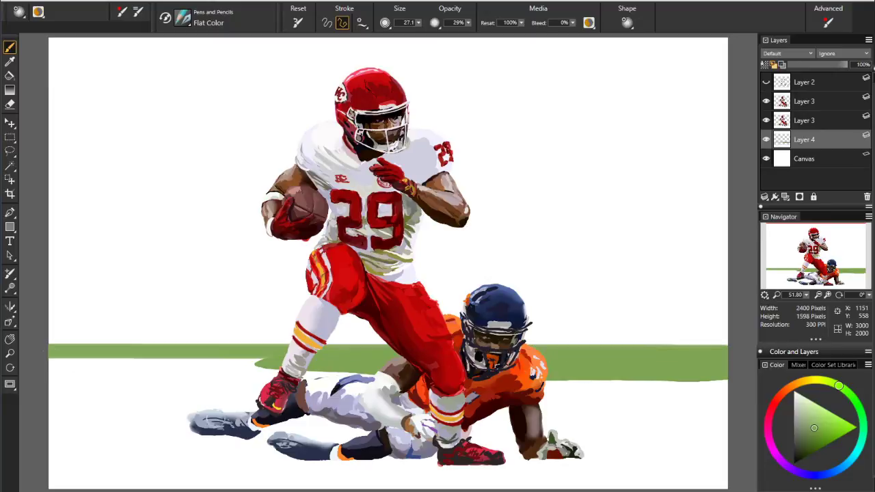
Paint a paler grayish-green straight strip along the upper edge of the green band as the far edge of the field.
{"action": "left_click", "coordinate": [801, 414]}
{"action": "left_click", "coordinate": [44, 343]}
{"action": "left_click_drag", "start_coordinate": [726, 329], "coordinate": [736, 345]}
{"action": "left_click_drag", "start_coordinate": [737, 344], "coordinate": [735, 345]}
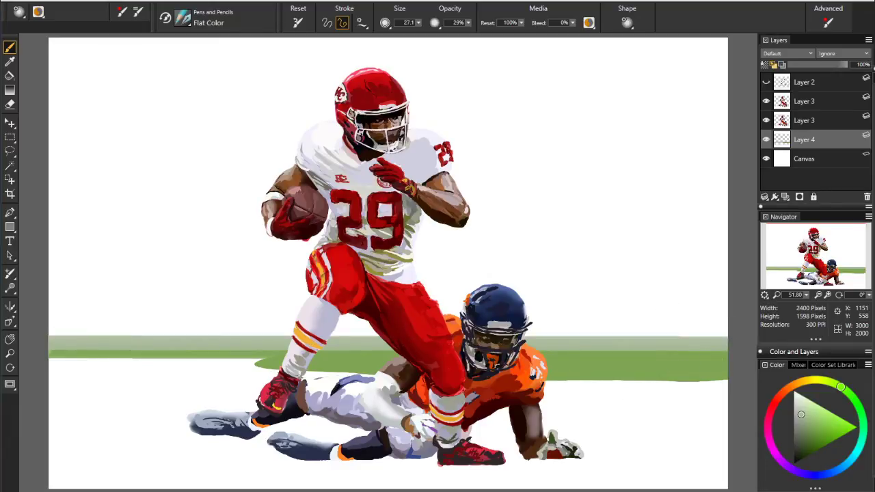
Extend the green band downward with straight mid-green strokes across the canvas, covering the white gaps beside the runner's leg.
{"action": "left_click", "coordinate": [733, 381]}
{"action": "left_click_drag", "start_coordinate": [55, 381], "coordinate": [39, 377]}
{"action": "left_click", "coordinate": [41, 380], "text": "shift"}
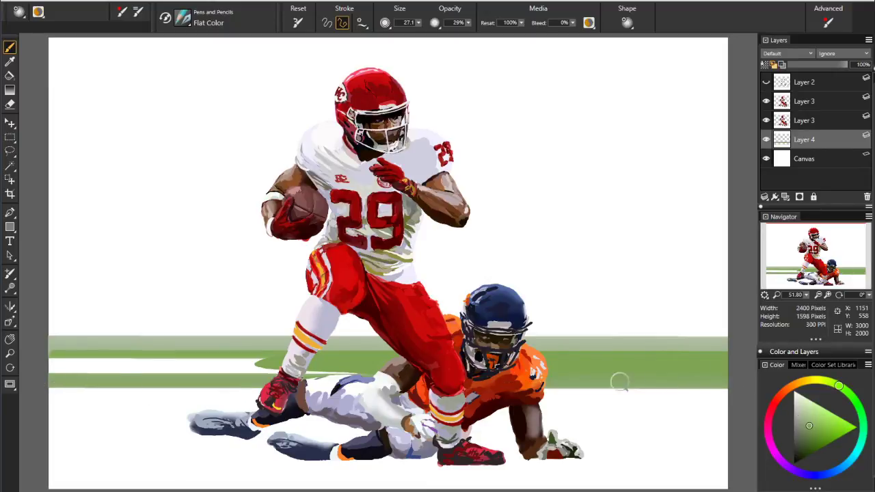
{"action": "left_click", "coordinate": [739, 372]}
{"action": "left_click", "coordinate": [41, 370]}
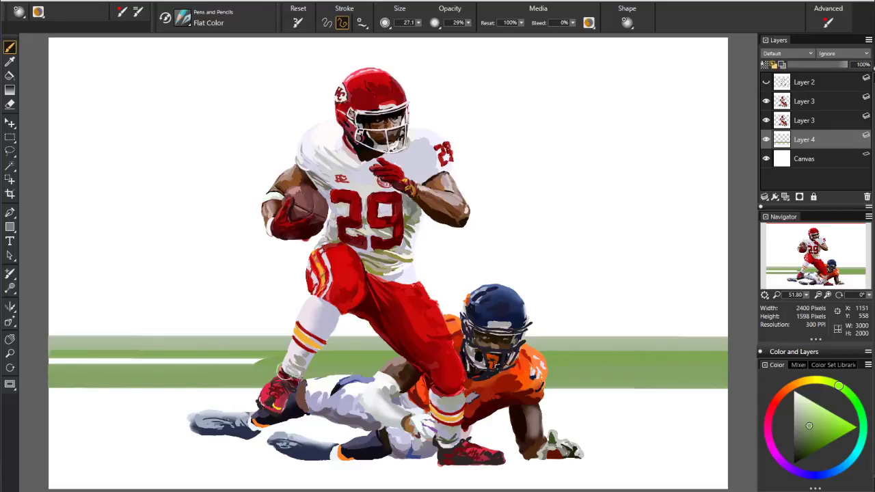
{"action": "left_click", "coordinate": [724, 365]}
{"action": "left_click", "coordinate": [46, 362]}
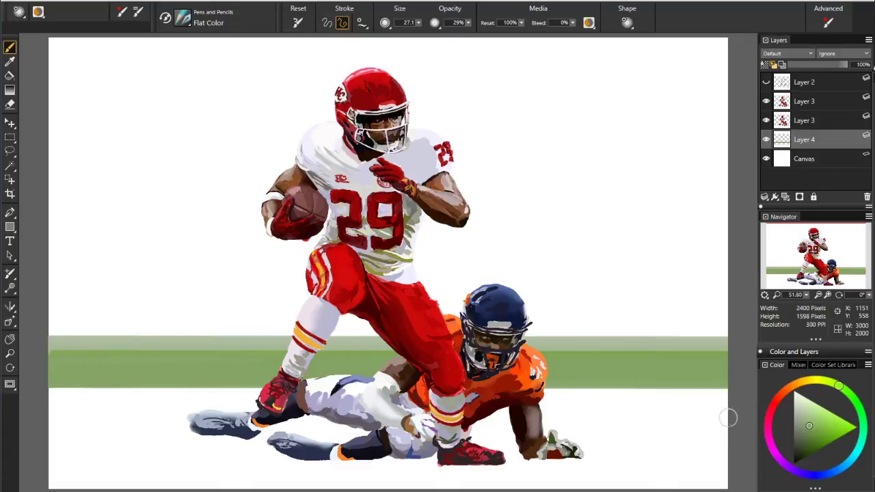
Enlarge the Flat Color brush to 87.1 and fill the remaining ground with straight green strokes, using darker green toward the canvas bottom.
{"action": "left_click_drag", "start_coordinate": [445, 387], "coordinate": [469, 394]}
{"action": "left_click", "coordinate": [729, 403]}
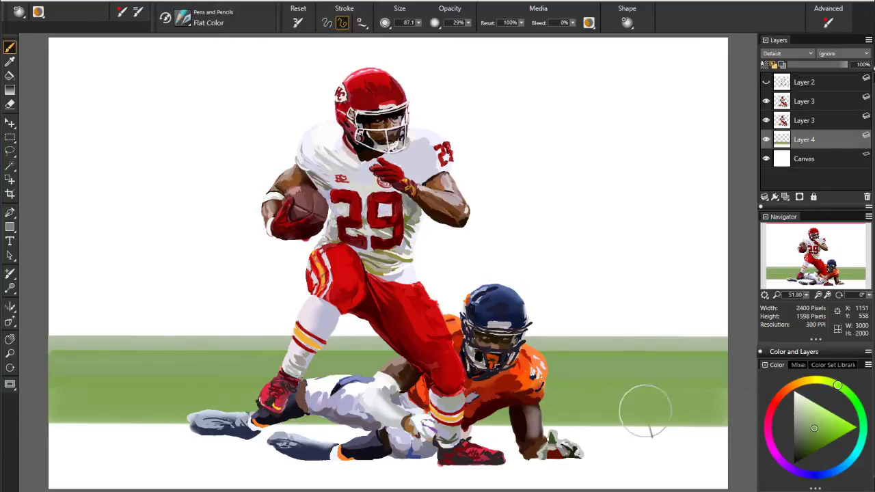
{"action": "left_click", "coordinate": [343, 24]}
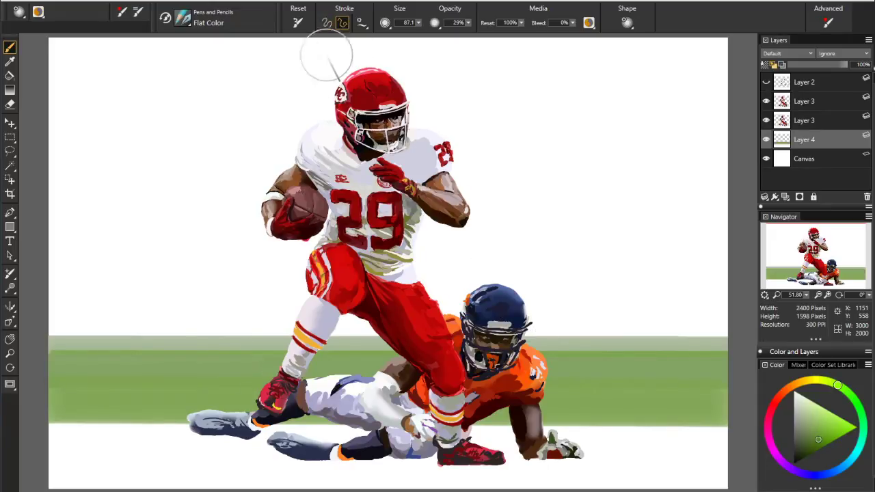
{"action": "left_click", "coordinate": [44, 434]}
{"action": "left_click_drag", "start_coordinate": [711, 433], "coordinate": [733, 436]}
{"action": "left_click", "coordinate": [729, 436]}
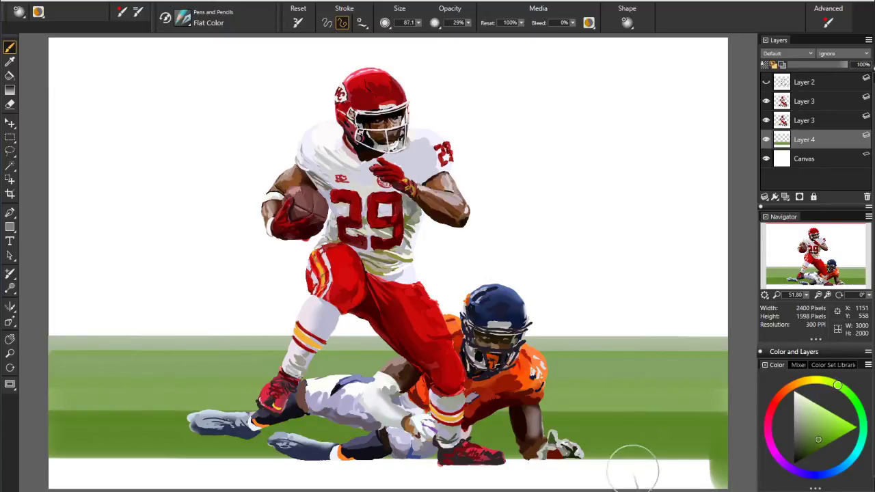
{"action": "left_click", "coordinate": [55, 470]}
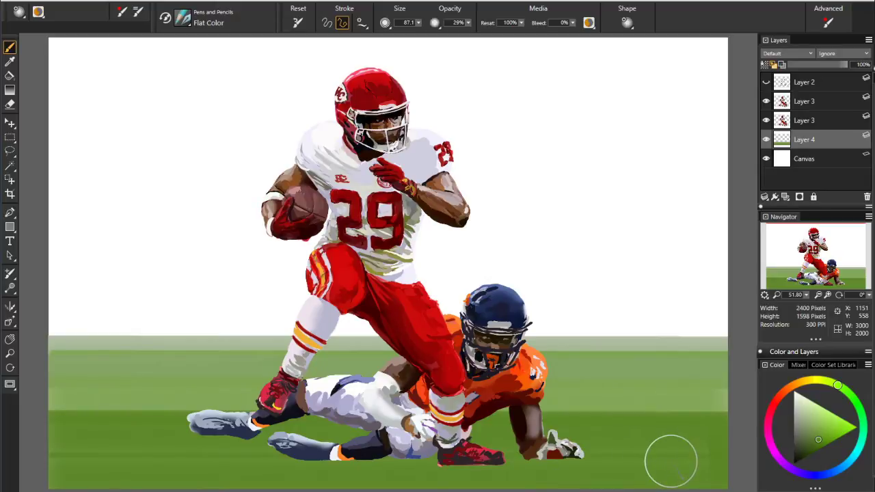
Paint dark navy straight bands across the background, from the field's far edge up to about the runner's elbow height.
{"action": "left_click", "coordinate": [344, 24]}
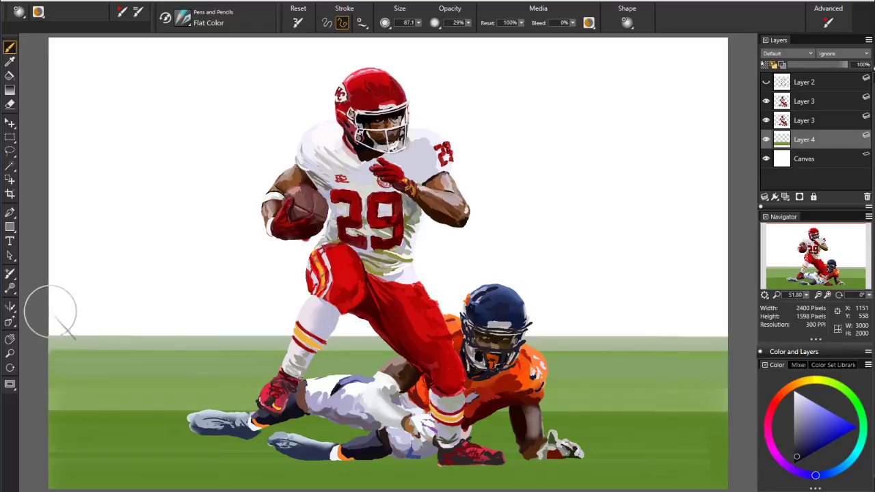
{"action": "mouse_move", "coordinate": [673, 295]}
{"action": "left_mouse_down"}
{"action": "mouse_move", "coordinate": [652, 316]}
{"action": "mouse_move", "coordinate": [738, 316]}
{"action": "mouse_move", "coordinate": [743, 309]}
{"action": "left_mouse_up"}
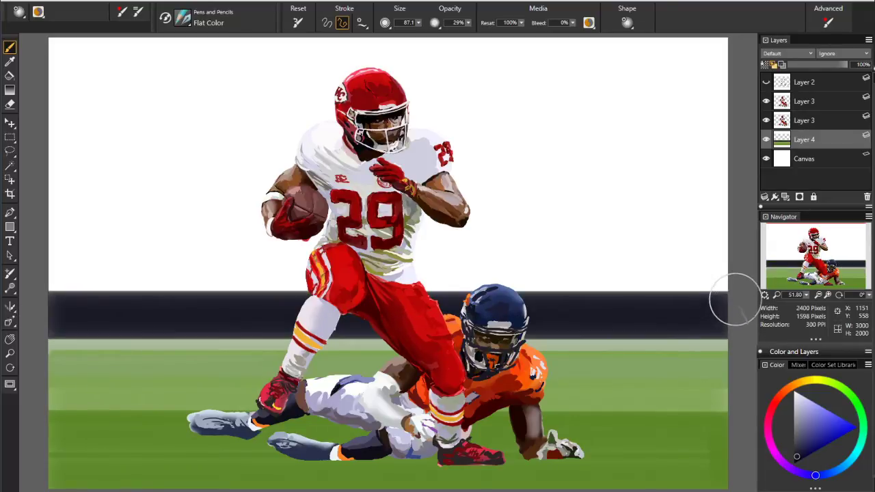
{"action": "left_click_drag", "start_coordinate": [43, 282], "coordinate": [732, 282]}
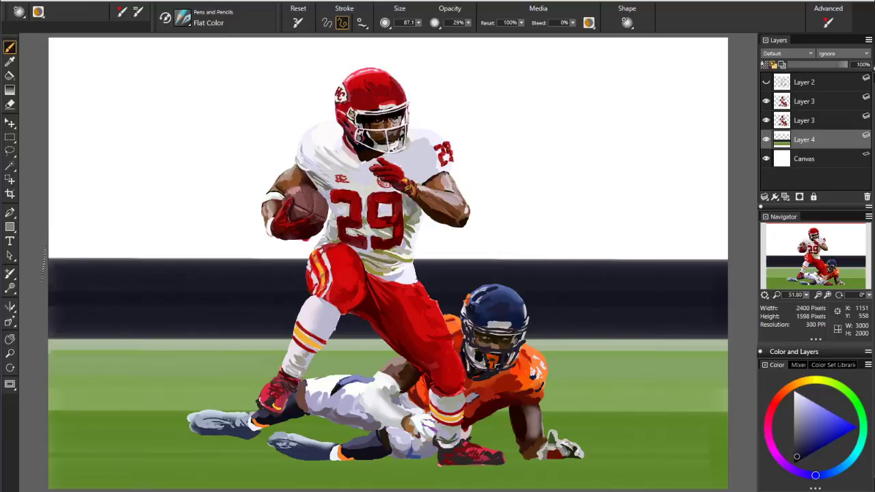
{"action": "left_click", "coordinate": [46, 246]}
{"action": "left_click", "coordinate": [731, 249]}
{"action": "left_click", "coordinate": [730, 248]}
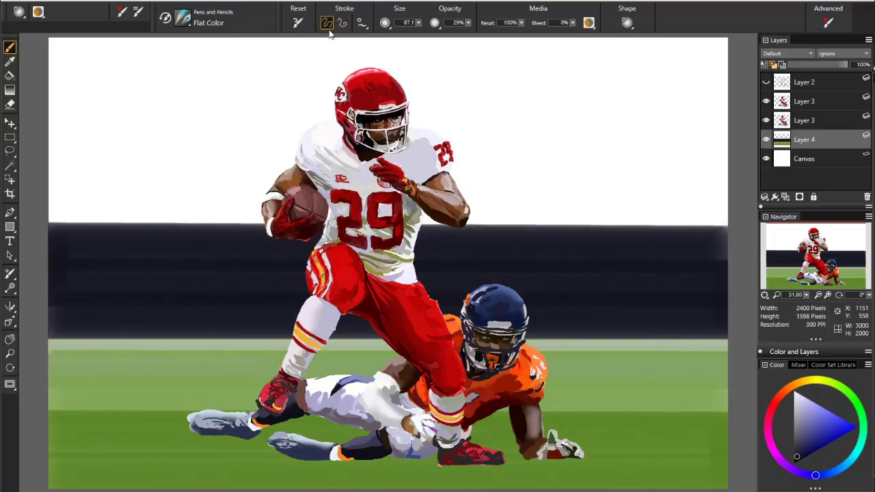
Fill the rest of the background above the field with dark navy freehand strokes up to the canvas top.
{"action": "mouse_move", "coordinate": [71, 201]}
{"action": "left_mouse_down"}
{"action": "mouse_move", "coordinate": [618, 197]}
{"action": "mouse_move", "coordinate": [177, 220]}
{"action": "mouse_move", "coordinate": [656, 214]}
{"action": "left_mouse_up"}
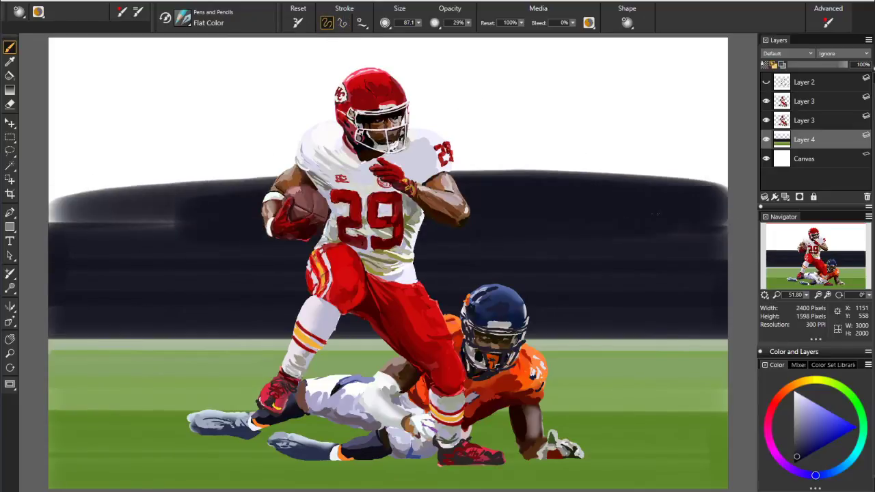
{"action": "mouse_move", "coordinate": [687, 179]}
{"action": "left_mouse_down"}
{"action": "mouse_move", "coordinate": [707, 59]}
{"action": "mouse_move", "coordinate": [379, 41]}
{"action": "mouse_move", "coordinate": [55, 56]}
{"action": "mouse_move", "coordinate": [449, 76]}
{"action": "mouse_move", "coordinate": [685, 77]}
{"action": "mouse_move", "coordinate": [281, 118]}
{"action": "mouse_move", "coordinate": [520, 145]}
{"action": "left_mouse_up"}
{"action": "left_click_drag", "start_coordinate": [249, 154], "coordinate": [523, 143]}
{"action": "left_click_drag", "start_coordinate": [615, 72], "coordinate": [694, 69]}
{"action": "left_click_drag", "start_coordinate": [513, 156], "coordinate": [455, 154]}
{"action": "left_click_drag", "start_coordinate": [273, 164], "coordinate": [55, 198]}
{"action": "left_click_drag", "start_coordinate": [458, 161], "coordinate": [684, 174]}
{"action": "mouse_move", "coordinate": [270, 138]}
{"action": "left_mouse_down"}
{"action": "mouse_move", "coordinate": [61, 225]}
{"action": "mouse_move", "coordinate": [171, 219]}
{"action": "mouse_move", "coordinate": [144, 223]}
{"action": "mouse_move", "coordinate": [55, 133]}
{"action": "mouse_move", "coordinate": [652, 145]}
{"action": "left_mouse_up"}
{"action": "left_click_drag", "start_coordinate": [136, 246], "coordinate": [674, 265]}
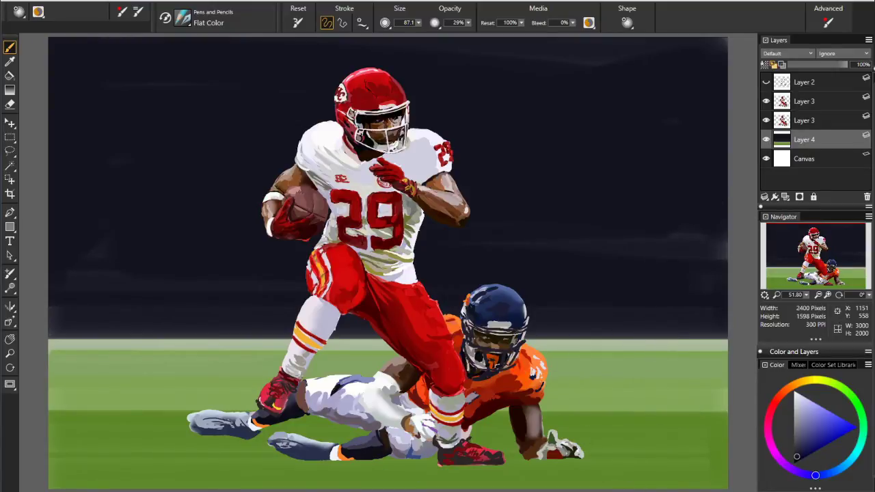
Blend the green bands of the field together using the Smear blender enlarged to size 220.3.
{"action": "key", "text": "b"}
{"action": "left_click_drag", "start_coordinate": [612, 408], "coordinate": [589, 415], "text": "ctrl+alt"}
{"action": "key", "text": "bracketright"}
{"action": "key", "text": "bracketright"}
{"action": "key", "text": "bracketright"}
{"action": "key", "text": "bracketright"}
{"action": "key", "text": "bracketright"}
{"action": "key", "text": "bracketright"}
{"action": "key", "text": "bracketright"}
{"action": "key", "text": "bracketright"}
{"action": "key", "text": "bracketright"}
{"action": "key", "text": "bracketright"}
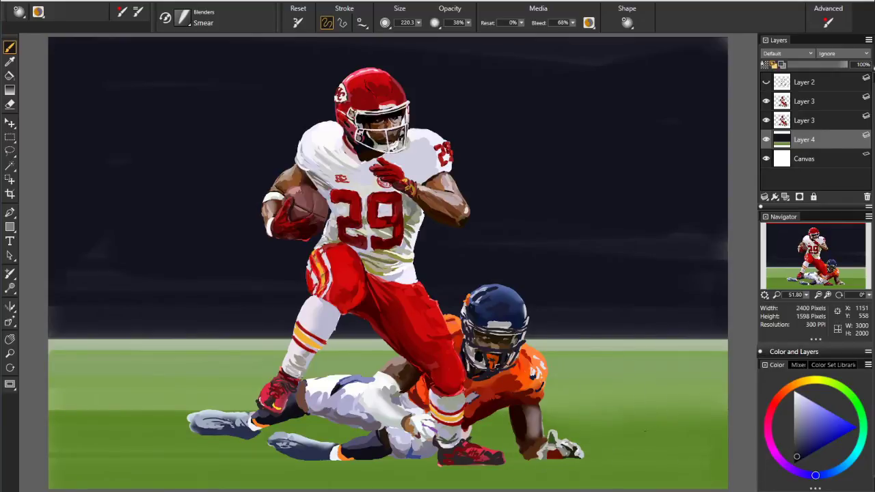
{"action": "mouse_move", "coordinate": [48, 419]}
{"action": "left_mouse_down"}
{"action": "mouse_move", "coordinate": [110, 452]}
{"action": "mouse_move", "coordinate": [160, 426]}
{"action": "mouse_move", "coordinate": [35, 441]}
{"action": "left_mouse_up"}
{"action": "left_click_drag", "start_coordinate": [97, 408], "coordinate": [39, 434]}
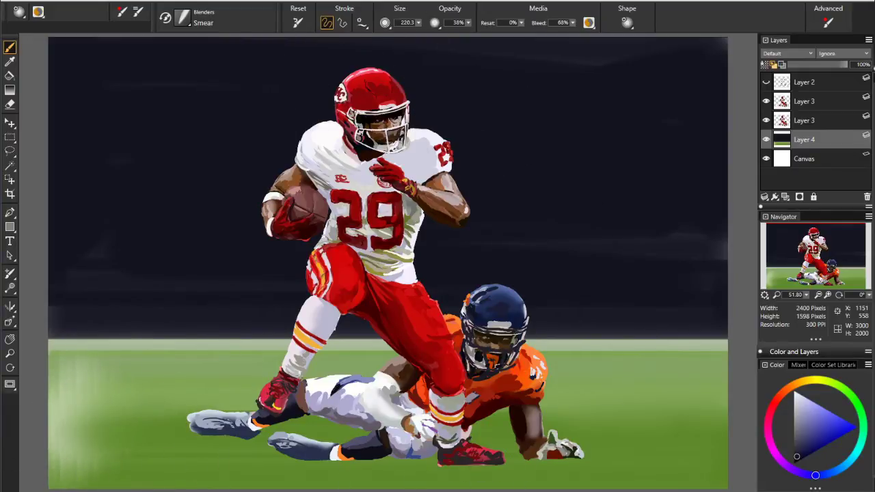
Cover the pale patches at the far side of the grass behind the runner with green Digital Airbrush strokes at size 98.8.
{"action": "key", "text": "ctrl+1"}
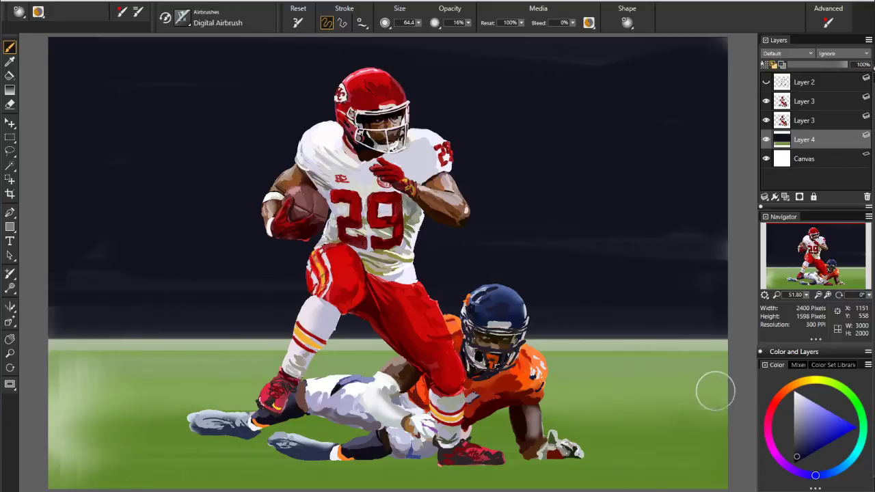
{"action": "mouse_move", "coordinate": [213, 394]}
{"action": "left_mouse_down"}
{"action": "mouse_move", "coordinate": [225, 406]}
{"action": "mouse_move", "coordinate": [102, 397]}
{"action": "mouse_move", "coordinate": [68, 407]}
{"action": "mouse_move", "coordinate": [83, 381]}
{"action": "left_mouse_up"}
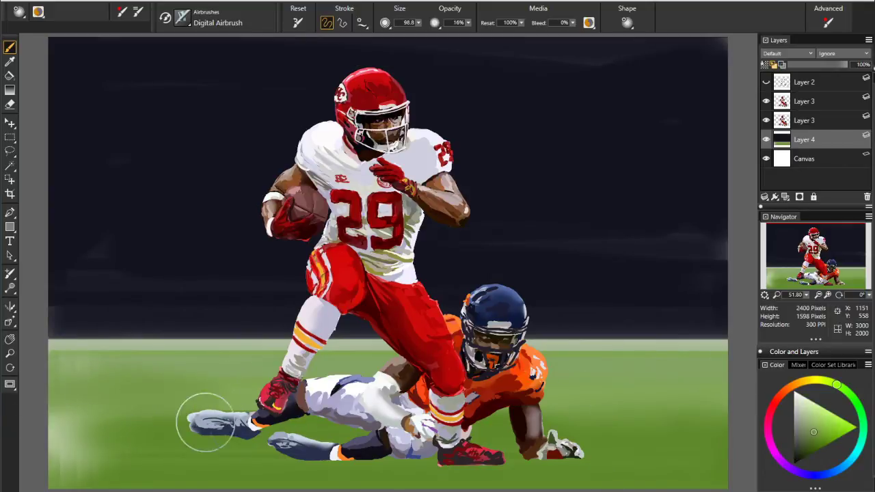
{"action": "left_click_drag", "start_coordinate": [179, 410], "coordinate": [58, 438]}
{"action": "left_click_drag", "start_coordinate": [145, 441], "coordinate": [60, 458]}
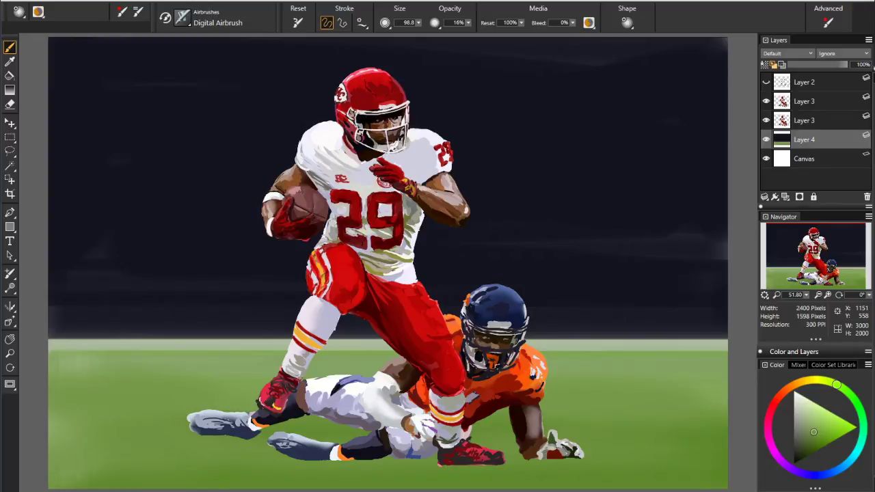
Switch to the Square Hard Pastel brush and choose the Hard Laid Paper texture with its angle set to 0°.
{"action": "key", "text": "b"}
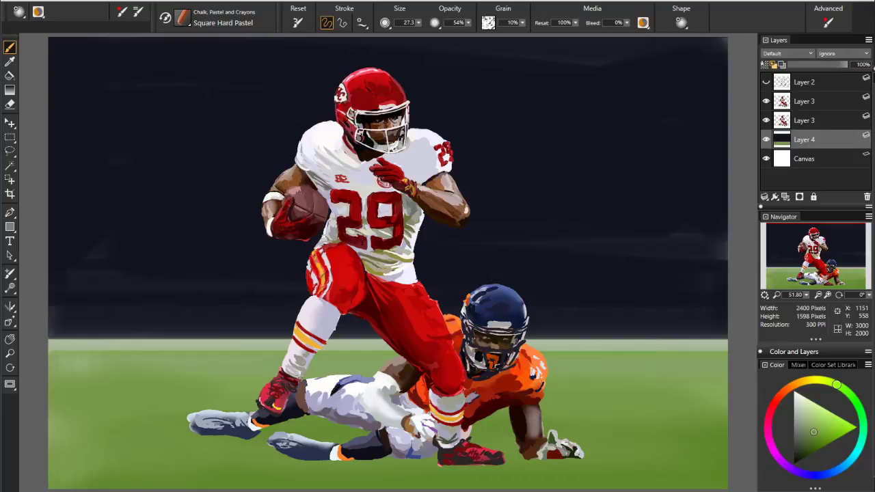
{"action": "left_click_drag", "start_coordinate": [95, 491], "coordinate": [177, 117]}
{"action": "left_click_drag", "start_coordinate": [244, 351], "coordinate": [349, 460]}
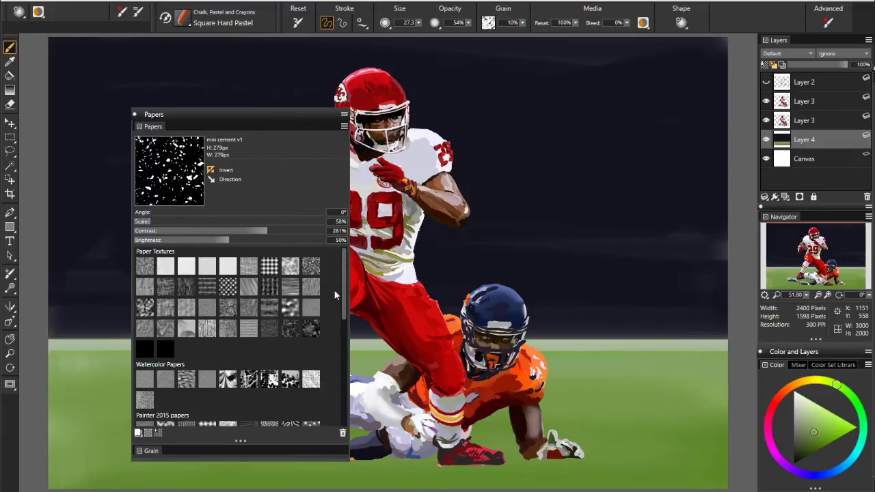
{"action": "left_click", "coordinate": [313, 273]}
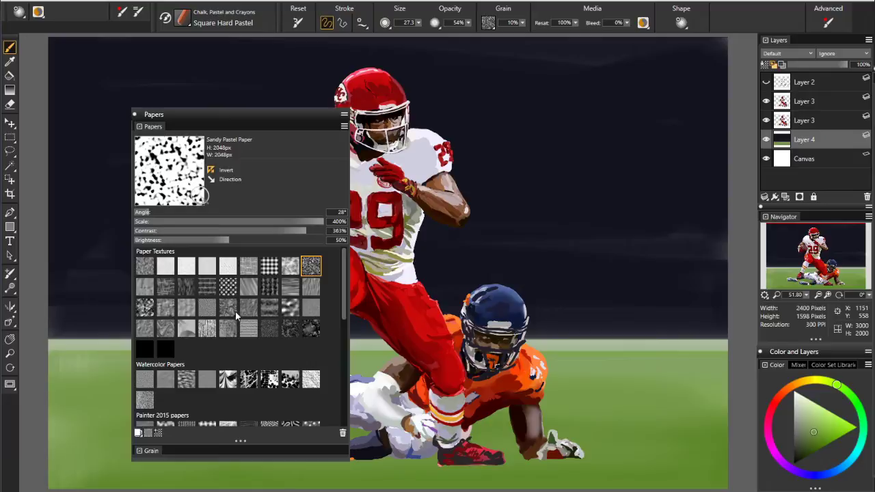
{"action": "left_click", "coordinate": [186, 288]}
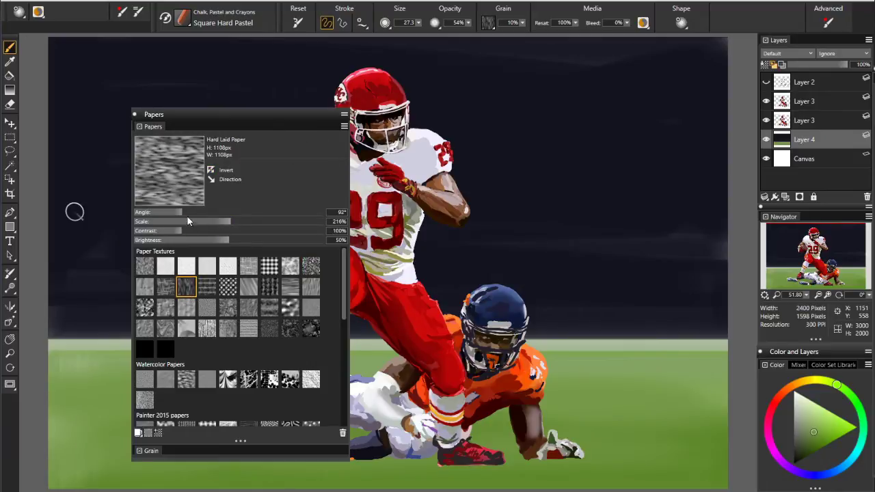
{"action": "left_click_drag", "start_coordinate": [182, 211], "coordinate": [121, 216]}
Narrow the Papers panel and move it away from the two players.
{"action": "left_click_drag", "start_coordinate": [281, 115], "coordinate": [199, 302]}
{"action": "double_click", "coordinate": [218, 282]}
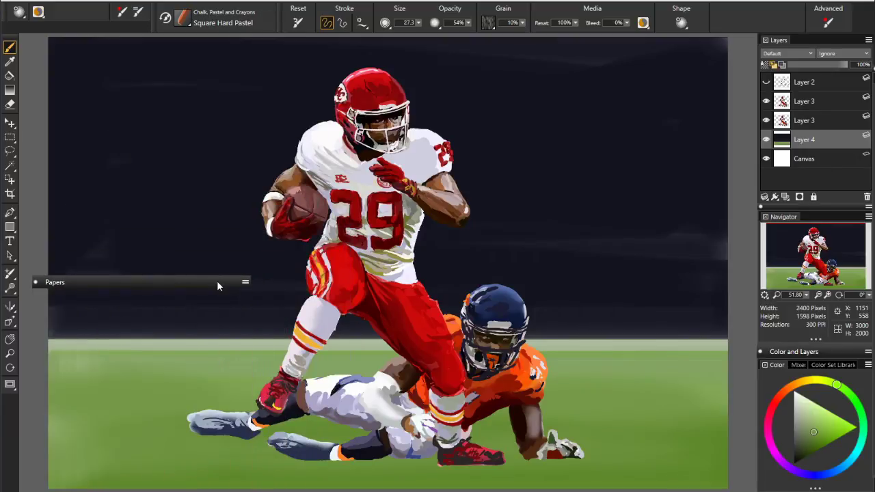
{"action": "double_click", "coordinate": [179, 280]}
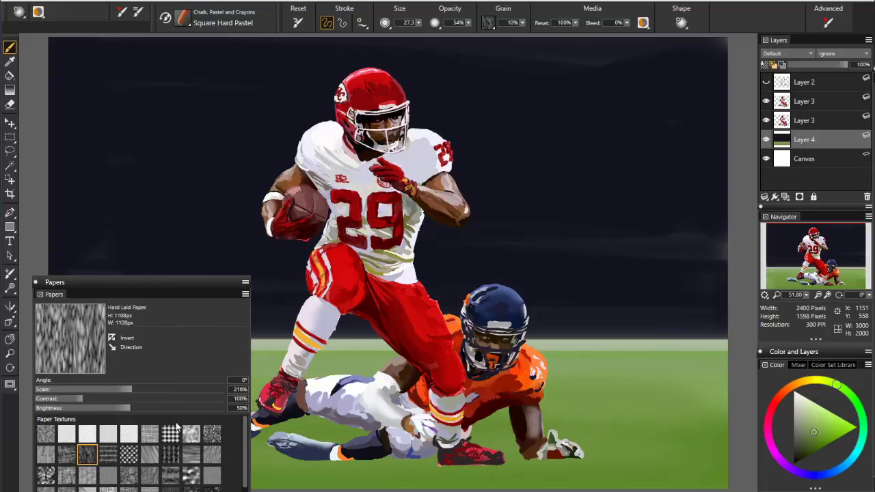
{"action": "left_click_drag", "start_coordinate": [250, 375], "coordinate": [139, 374]}
{"action": "left_click_drag", "start_coordinate": [110, 282], "coordinate": [97, 357]}
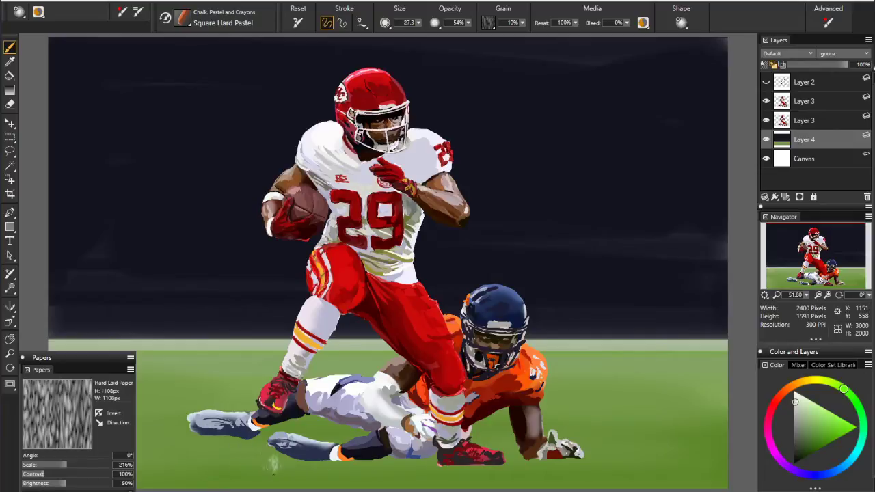
Try pale grass texture strokes near the fallen player's feet, raising the paper contrast to 276% between attempts.
{"action": "left_click_drag", "start_coordinate": [272, 464], "coordinate": [287, 470]}
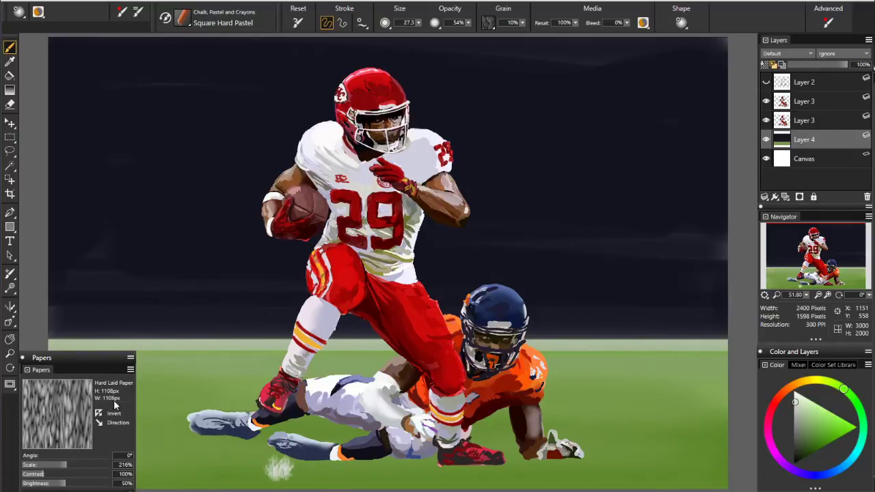
{"action": "key", "text": "ctrl+z"}
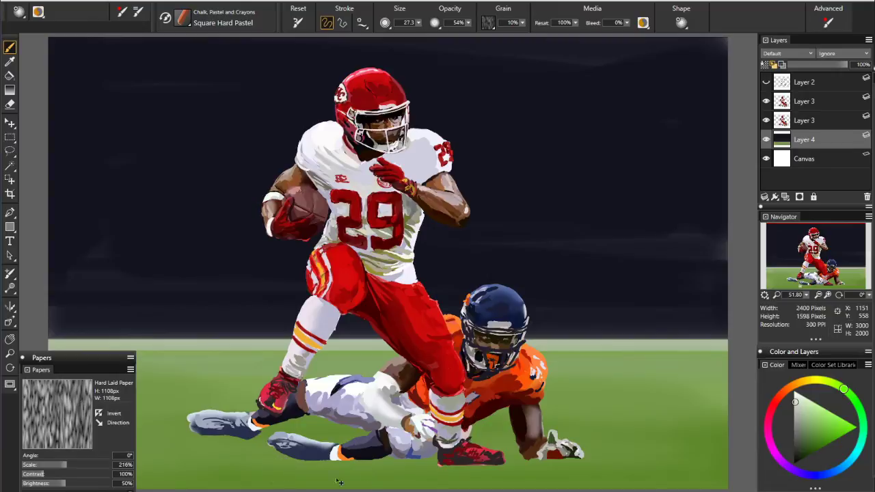
{"action": "left_click_drag", "start_coordinate": [93, 377], "coordinate": [104, 268]}
{"action": "left_click_drag", "start_coordinate": [58, 364], "coordinate": [100, 368]}
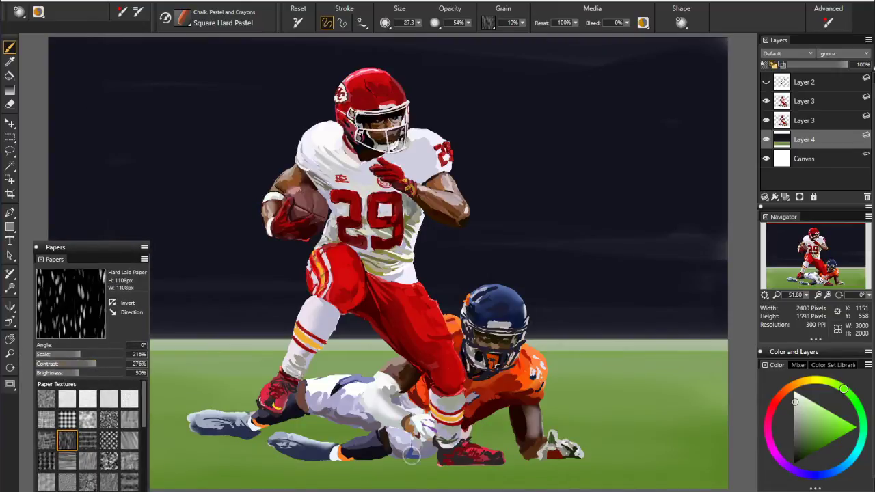
{"action": "left_click_drag", "start_coordinate": [247, 468], "coordinate": [265, 460]}
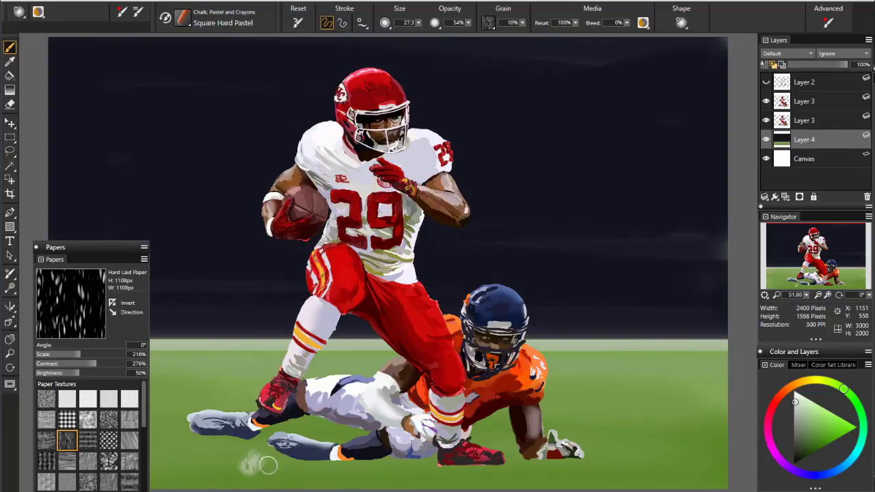
{"action": "key", "text": "ctrl+z"}
Invert the paper, set its scale to 109% and contrast to 83%, and paint light green grass texture below the fallen player's legs.
{"action": "left_click", "coordinate": [112, 304]}
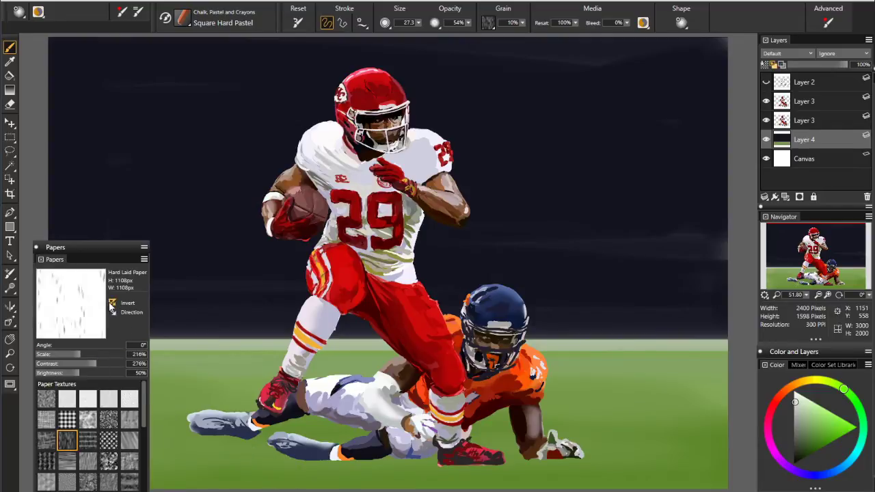
{"action": "left_click_drag", "start_coordinate": [80, 354], "coordinate": [54, 354]}
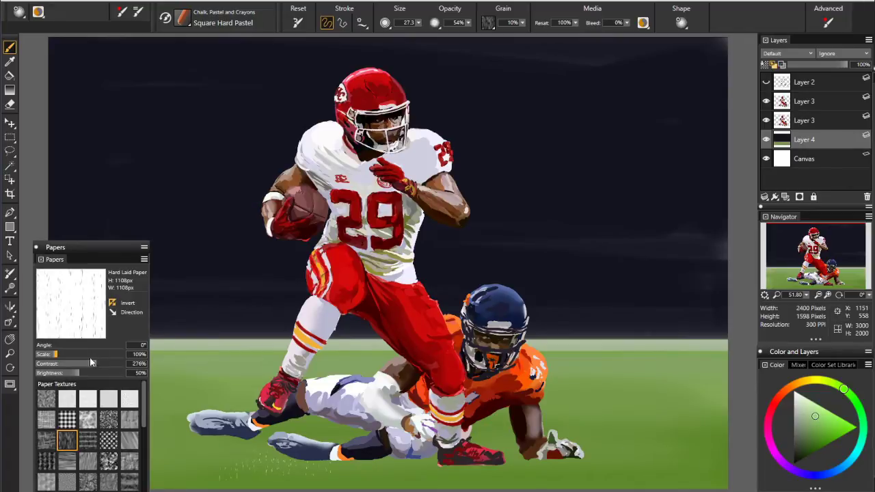
{"action": "left_click_drag", "start_coordinate": [89, 369], "coordinate": [57, 367]}
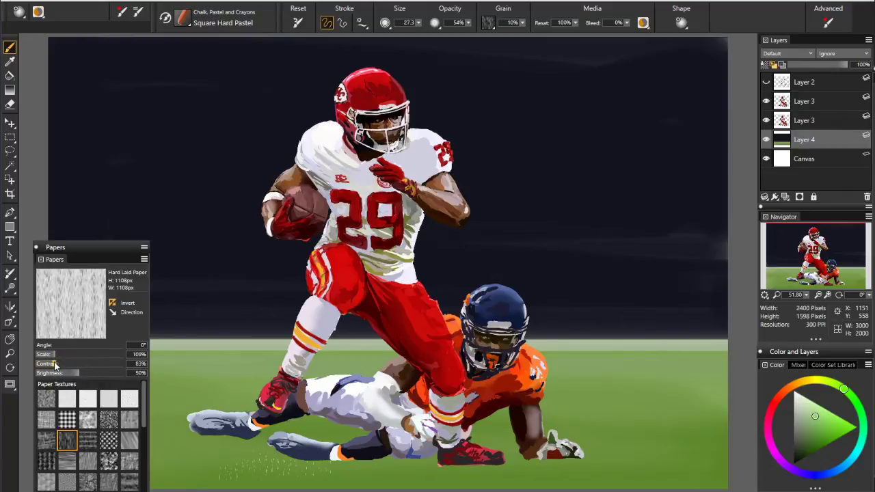
{"action": "left_click_drag", "start_coordinate": [312, 471], "coordinate": [421, 470]}
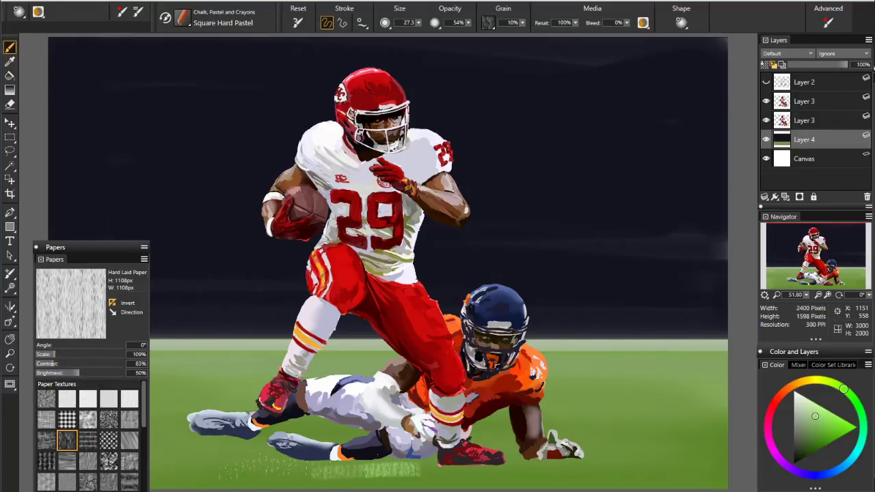
Set the paper contrast to 248% and paint light grass specks around the fallen player's hand at scales of 130% and 86%.
{"action": "left_click_drag", "start_coordinate": [58, 370], "coordinate": [89, 368]}
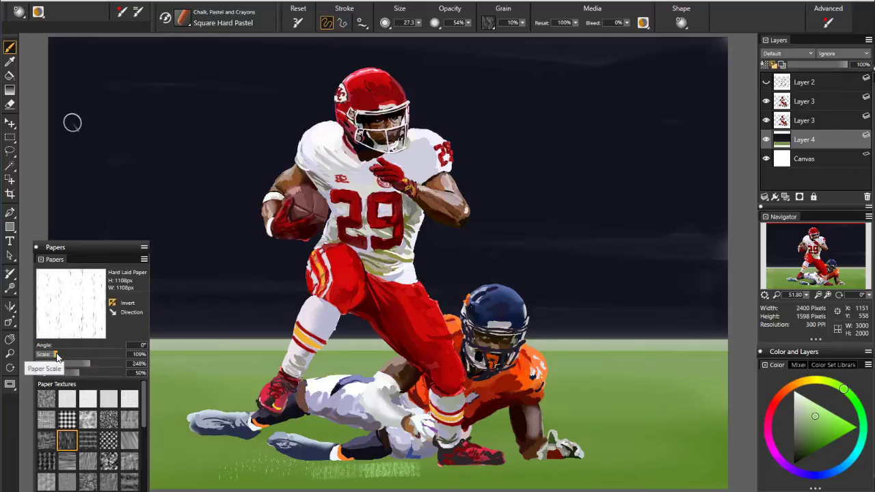
{"action": "left_click_drag", "start_coordinate": [55, 354], "coordinate": [58, 354]}
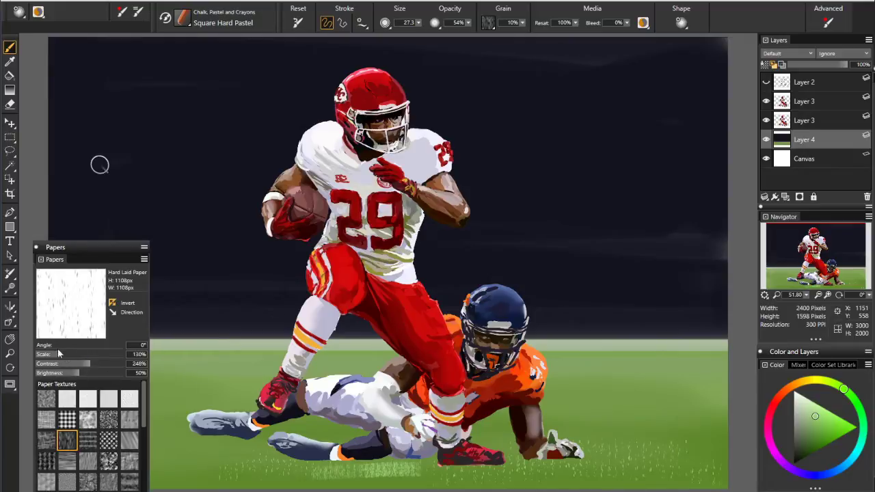
{"action": "left_click_drag", "start_coordinate": [58, 361], "coordinate": [51, 355]}
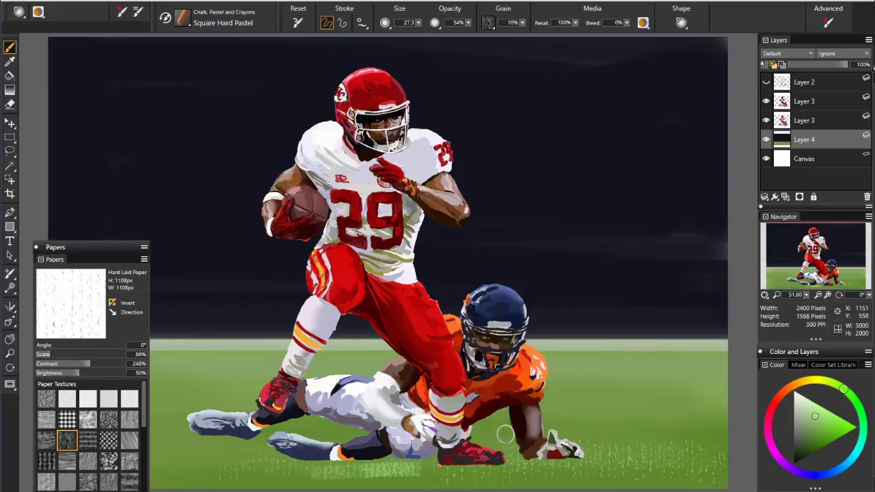
Move the Papers panel off the artwork and paint light grass texture in front of the fallen player's feet with the brush at size 14.7.
{"action": "left_click_drag", "start_coordinate": [72, 244], "coordinate": [73, 491]}
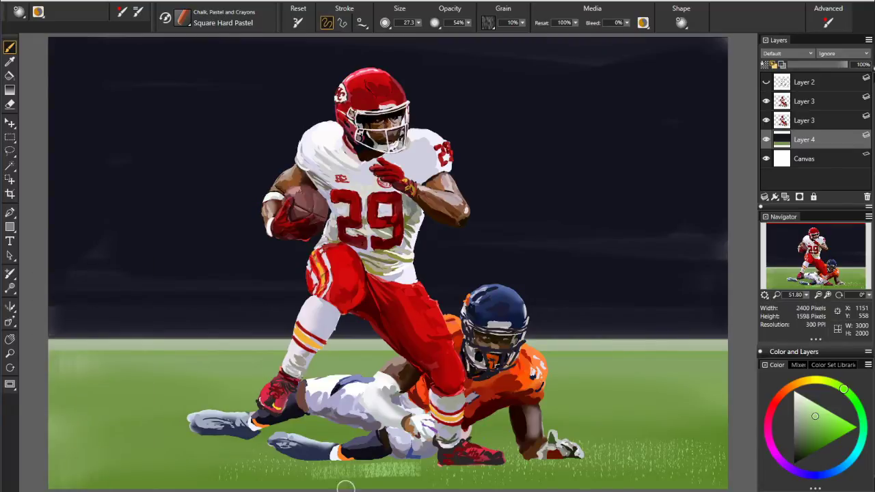
{"action": "key", "text": "bracketleft"}
{"action": "mouse_move", "coordinate": [169, 447]}
{"action": "left_mouse_down", "text": "ctrl+alt"}
{"action": "mouse_move", "coordinate": [159, 456]}
{"action": "mouse_move", "coordinate": [219, 456]}
{"action": "left_mouse_up", "text": "ctrl+alt"}
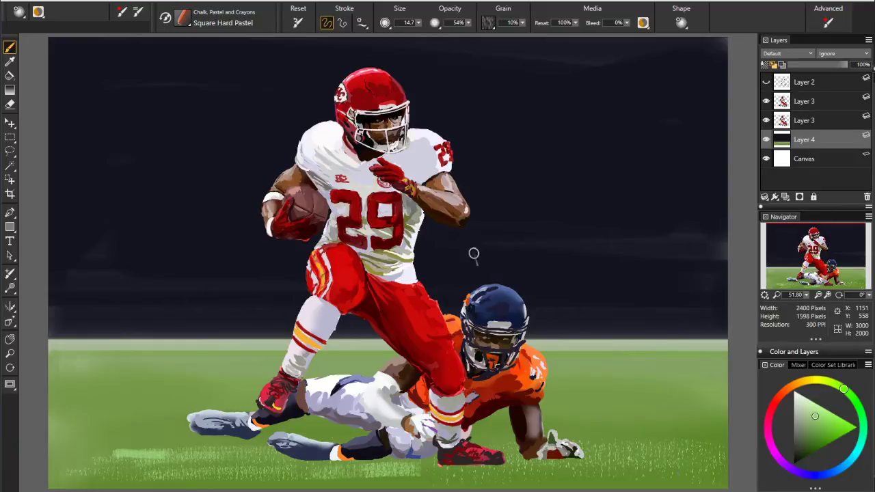
Draw a thin light green line across the field level with the fallen player's hand, using straight-line strokes at size 13.9.
{"action": "left_click", "coordinate": [342, 22]}
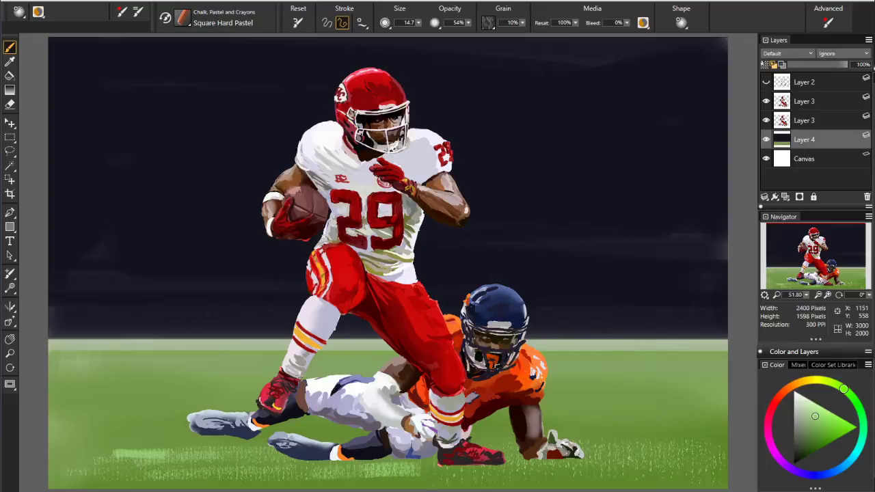
{"action": "key", "text": "["}
{"action": "left_click", "coordinate": [577, 450]}
{"action": "left_click", "coordinate": [735, 452]}
{"action": "left_click", "coordinate": [736, 451]}
{"action": "key", "text": "bracketright"}
{"action": "key", "text": "bracketright"}
{"action": "key", "text": "bracketright"}
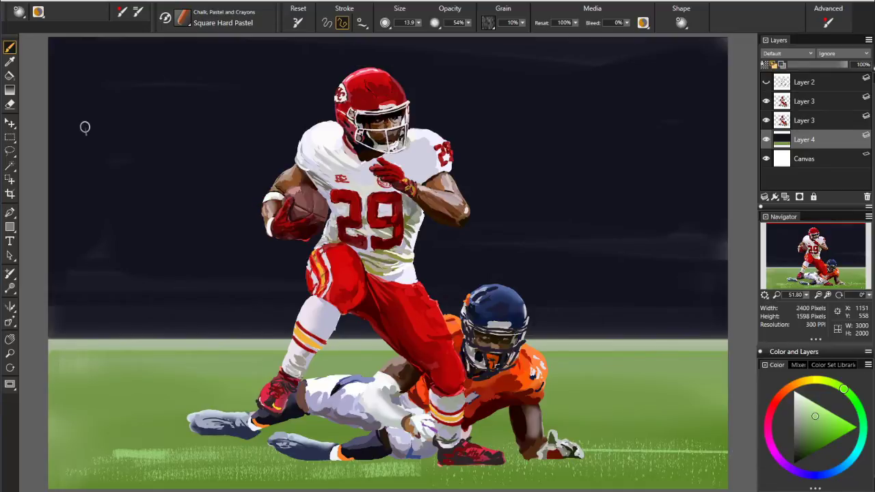
{"action": "left_click", "coordinate": [582, 453], "text": "shift"}
{"action": "left_click", "coordinate": [47, 451], "text": "shift"}
Add a short light green straight mark on the field beside the fallen player's shoulder and restore freehand strokes.
{"action": "left_click", "coordinate": [637, 389], "text": "shift"}
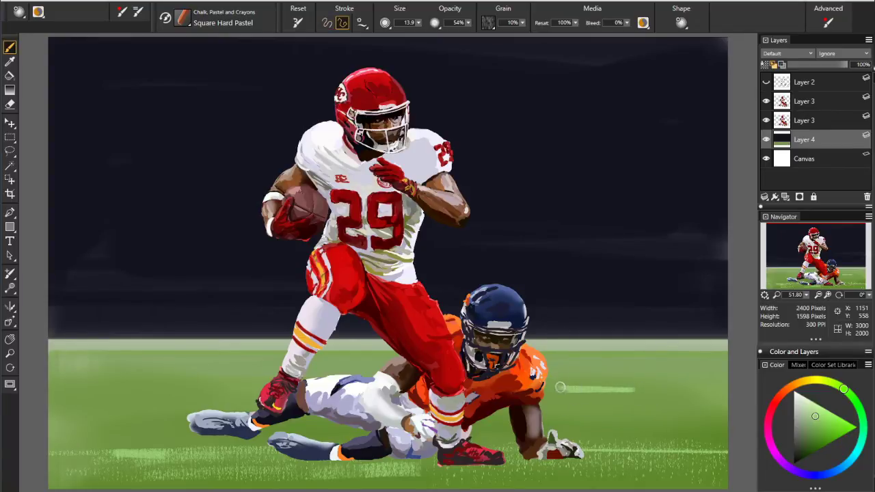
{"action": "left_click", "coordinate": [658, 387], "text": "shift"}
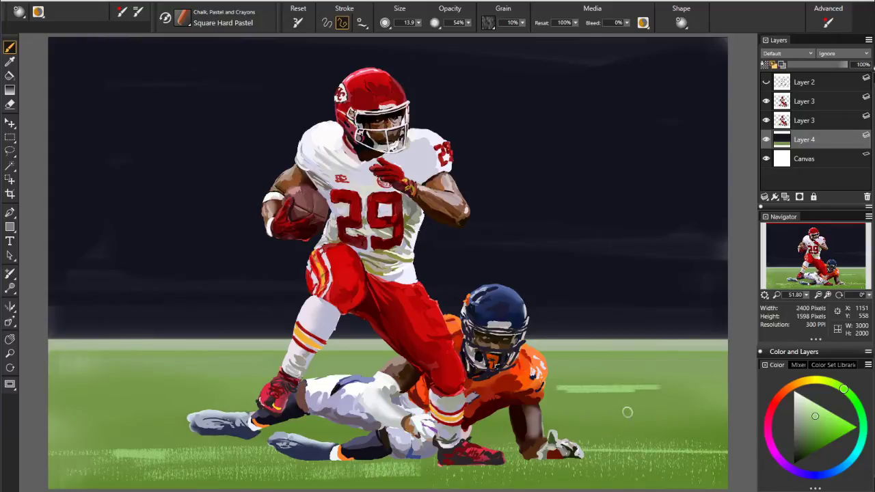
{"action": "left_click", "coordinate": [327, 23]}
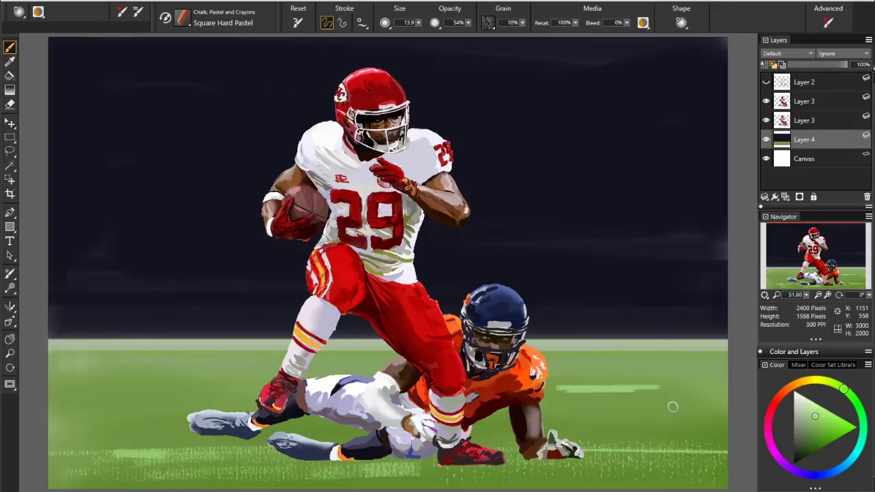
Soften the grass texture and field lines with the Smear blender reduced to size 85.5.
{"action": "key", "text": "b"}
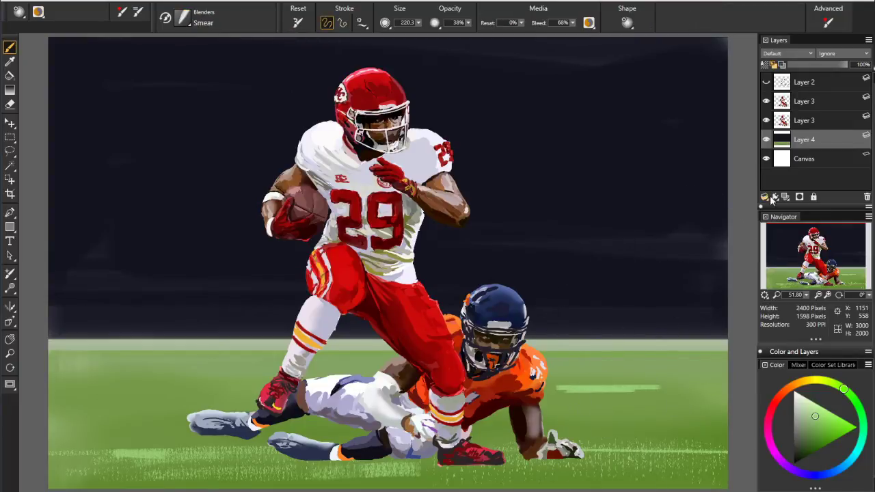
{"action": "left_click_drag", "start_coordinate": [619, 419], "coordinate": [615, 445], "text": "ctrl+alt"}
{"action": "mouse_move", "coordinate": [411, 470]}
{"action": "left_mouse_down"}
{"action": "mouse_move", "coordinate": [367, 476]}
{"action": "mouse_move", "coordinate": [410, 472]}
{"action": "left_mouse_up"}
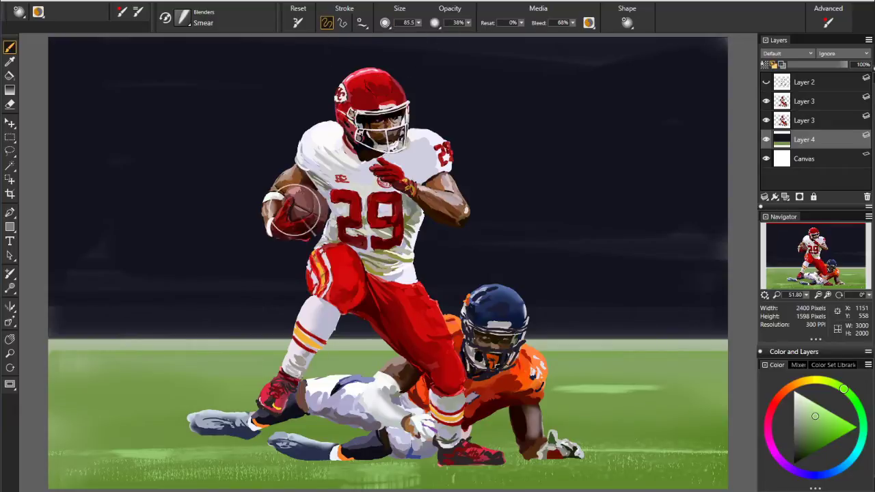
Choose the Crinkle Fur Straight brush from the Perfect Pets category for painting grass texture.
{"action": "left_click", "coordinate": [183, 18]}
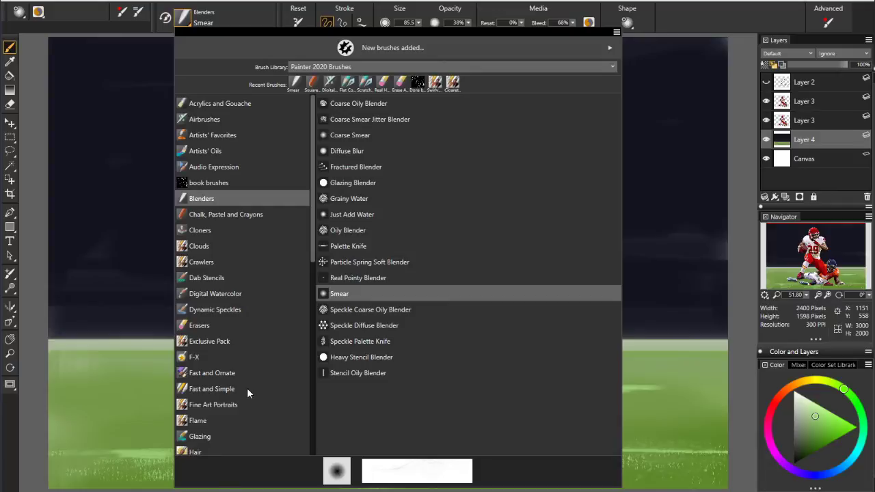
{"action": "left_click_drag", "start_coordinate": [311, 230], "coordinate": [314, 337]}
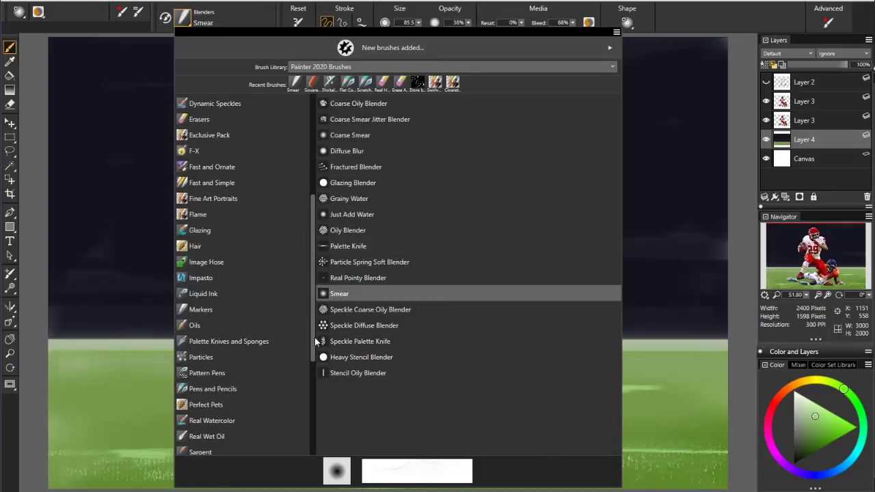
{"action": "left_click", "coordinate": [202, 358]}
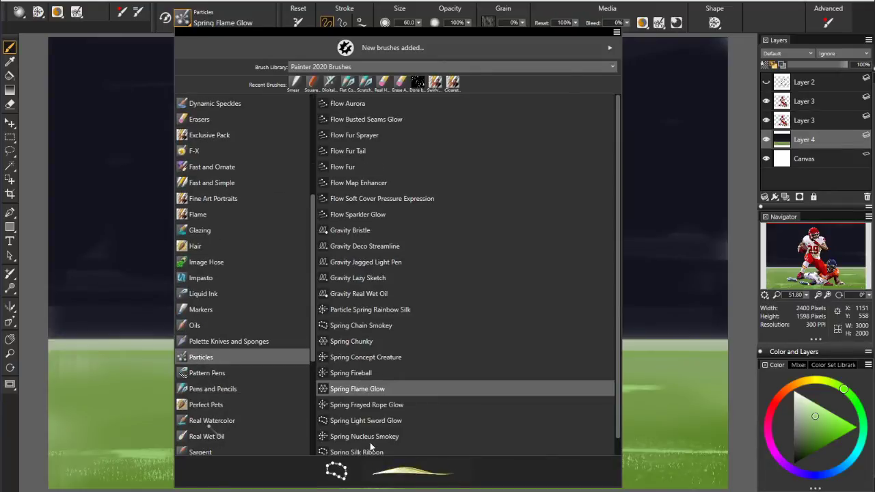
{"action": "scroll", "coordinate": [617, 328], "scroll_direction": "down", "scroll_amount": 1}
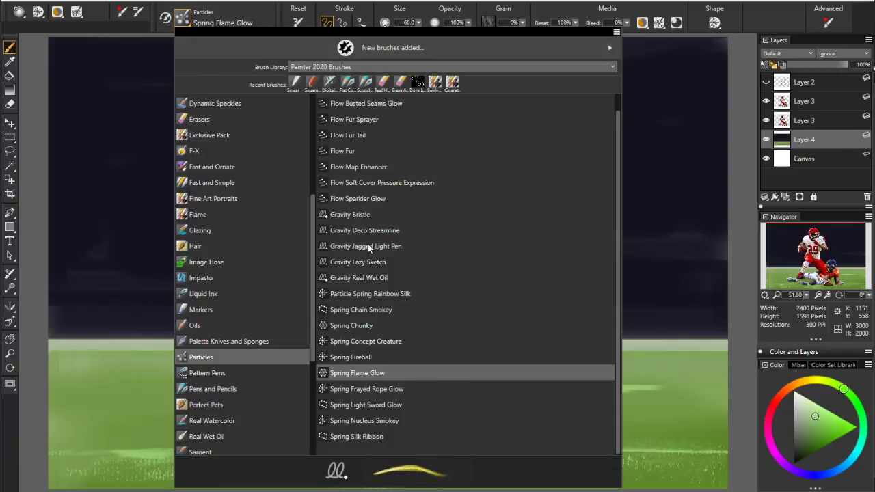
{"action": "scroll", "coordinate": [315, 342], "scroll_direction": "down", "scroll_amount": 1}
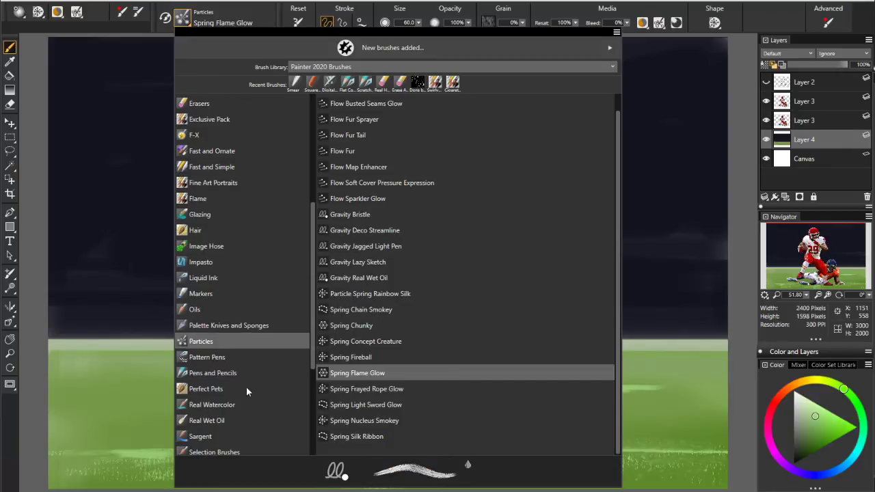
{"action": "left_click", "coordinate": [216, 389]}
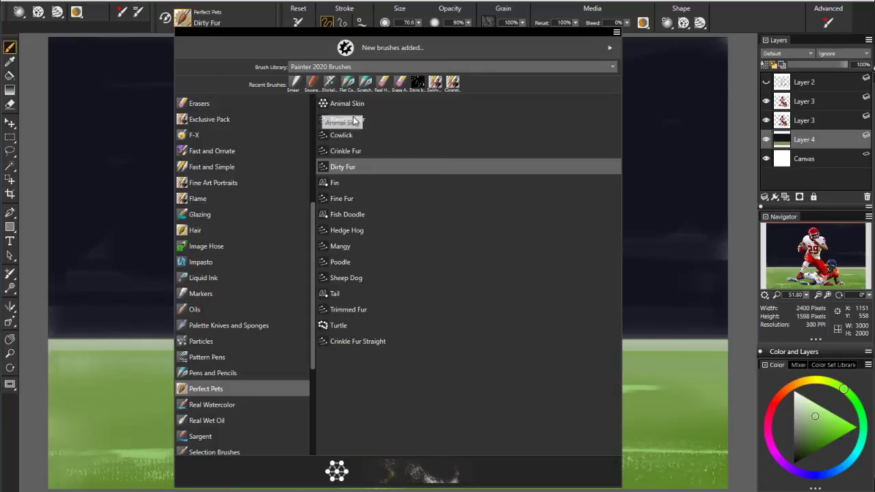
{"action": "left_click", "coordinate": [351, 342]}
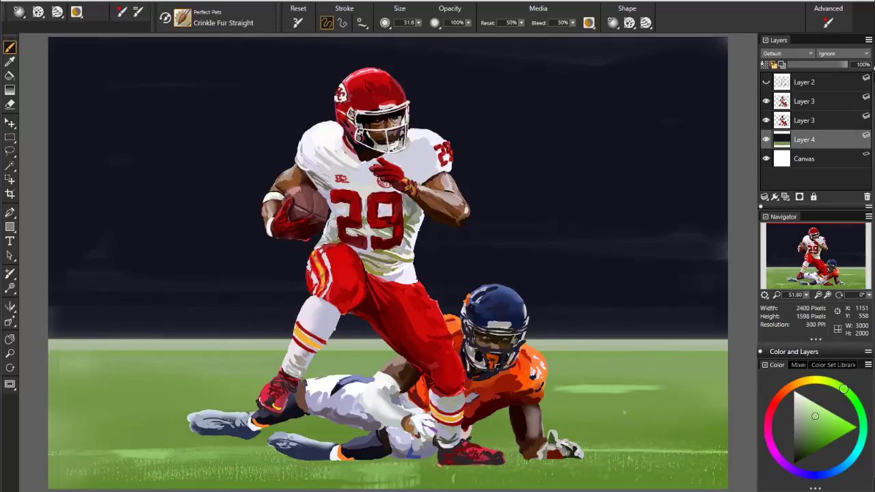
Paint light green grass texture on the field beside the fallen player's shoulder and arm with Crinkle Fur Straight at size 31.6.
{"action": "left_click_drag", "start_coordinate": [557, 376], "coordinate": [634, 367]}
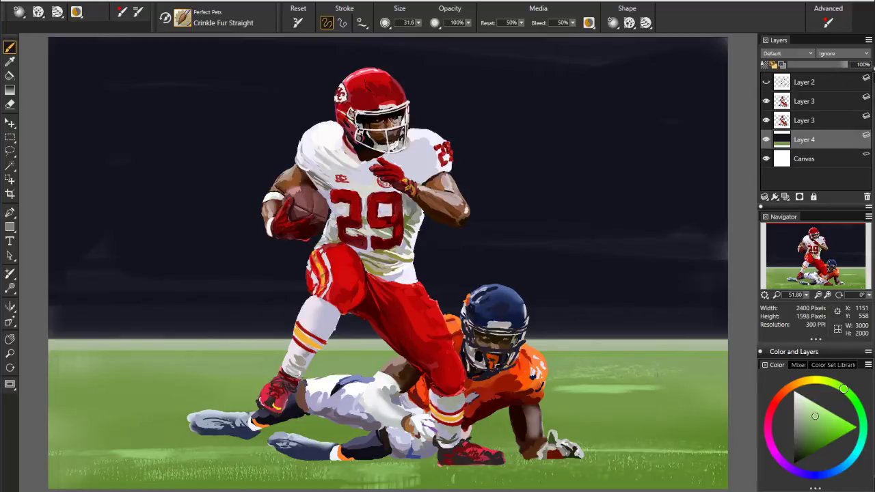
{"action": "left_click_drag", "start_coordinate": [663, 372], "coordinate": [695, 368]}
{"action": "left_click_drag", "start_coordinate": [606, 413], "coordinate": [656, 415]}
{"action": "left_click_drag", "start_coordinate": [543, 411], "coordinate": [721, 398]}
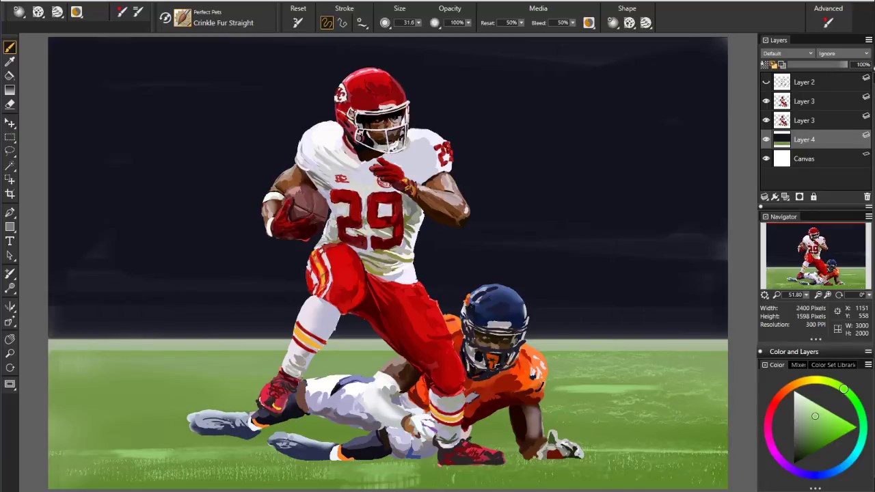
Paint light green grass texture along the foreground edge of the field in front of both players.
{"action": "mouse_move", "coordinate": [578, 467]}
{"action": "left_mouse_down"}
{"action": "mouse_move", "coordinate": [652, 466]}
{"action": "mouse_move", "coordinate": [725, 482]}
{"action": "left_mouse_up"}
{"action": "mouse_move", "coordinate": [488, 471]}
{"action": "left_mouse_down"}
{"action": "mouse_move", "coordinate": [592, 474]}
{"action": "mouse_move", "coordinate": [553, 473]}
{"action": "left_mouse_up"}
{"action": "left_click_drag", "start_coordinate": [258, 467], "coordinate": [335, 466]}
{"action": "left_click_drag", "start_coordinate": [138, 479], "coordinate": [203, 479]}
{"action": "left_click_drag", "start_coordinate": [67, 475], "coordinate": [205, 485]}
Paint light green grass texture over the field behind and around the fallen player's feet and the running player's back leg.
{"action": "left_click_drag", "start_coordinate": [67, 426], "coordinate": [92, 425]}
{"action": "left_click_drag", "start_coordinate": [101, 424], "coordinate": [115, 424]}
{"action": "left_click_drag", "start_coordinate": [63, 400], "coordinate": [117, 397]}
{"action": "left_click_drag", "start_coordinate": [127, 406], "coordinate": [150, 404]}
{"action": "left_click_drag", "start_coordinate": [215, 389], "coordinate": [269, 376]}
{"action": "left_click_drag", "start_coordinate": [143, 380], "coordinate": [195, 372]}
{"action": "left_click_drag", "start_coordinate": [89, 382], "coordinate": [132, 376]}
{"action": "left_click_drag", "start_coordinate": [67, 371], "coordinate": [106, 369]}
{"action": "left_click_drag", "start_coordinate": [256, 363], "coordinate": [371, 361]}
{"action": "mouse_move", "coordinate": [104, 399]}
{"action": "left_mouse_down"}
{"action": "mouse_move", "coordinate": [209, 391]}
{"action": "mouse_move", "coordinate": [161, 407]}
{"action": "left_mouse_up"}
{"action": "left_click_drag", "start_coordinate": [283, 423], "coordinate": [366, 429]}
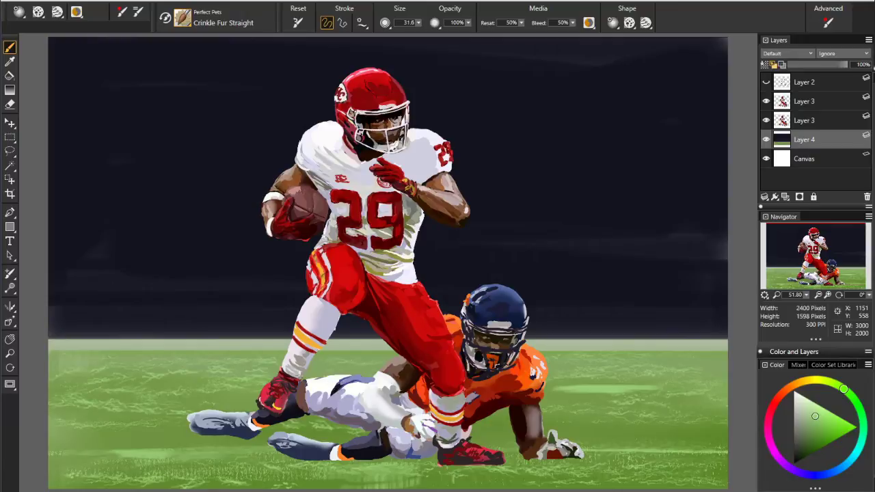
Fill the remaining smooth patches around the fallen player's shoes and beside his gloved hand with more light green grass texture.
{"action": "left_click_drag", "start_coordinate": [124, 413], "coordinate": [235, 402]}
{"action": "mouse_move", "coordinate": [65, 443]}
{"action": "left_mouse_down"}
{"action": "mouse_move", "coordinate": [191, 430]}
{"action": "mouse_move", "coordinate": [267, 440]}
{"action": "left_mouse_up"}
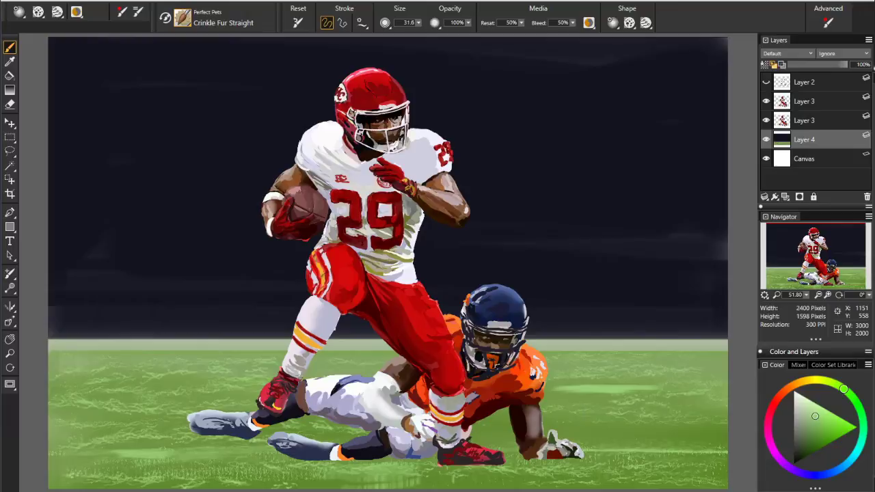
{"action": "left_click_drag", "start_coordinate": [721, 425], "coordinate": [558, 426]}
{"action": "mouse_move", "coordinate": [641, 439]}
{"action": "left_mouse_down"}
{"action": "mouse_move", "coordinate": [487, 417]}
{"action": "mouse_move", "coordinate": [473, 428]}
{"action": "left_mouse_up"}
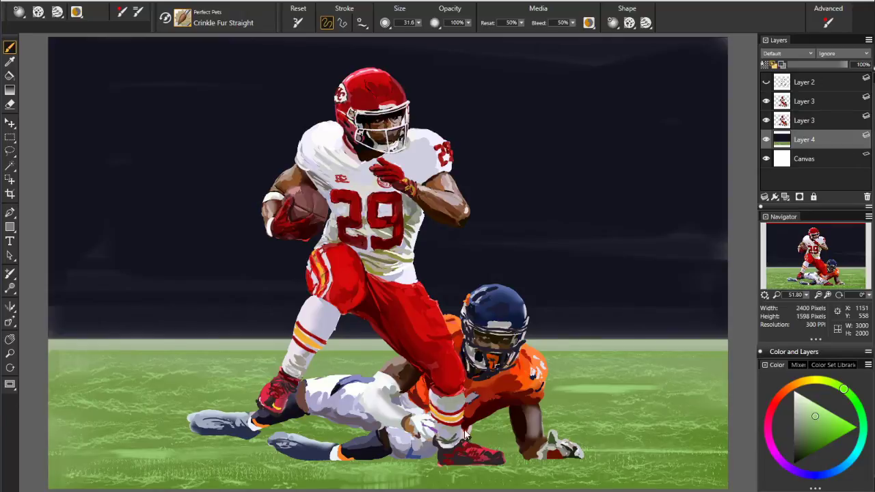
Soften the grass texture across the field with the Smear blender at 10% opacity.
{"action": "key", "text": "1"}
{"action": "left_click_drag", "start_coordinate": [471, 25], "coordinate": [439, 51]}
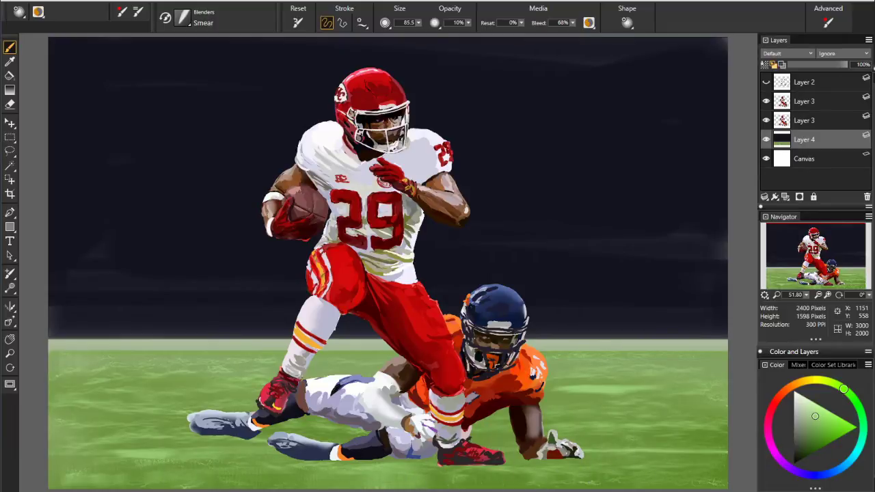
Airbrush dark green contact shadows under the front red shoe and the fallen player's glove with the Digital Airbrush at size 20.9.
{"action": "key", "text": "slash"}
{"action": "left_click", "coordinate": [348, 400], "text": "alt"}
{"action": "left_click", "coordinate": [349, 400], "text": "alt"}
{"action": "left_click", "coordinate": [348, 400], "text": "alt"}
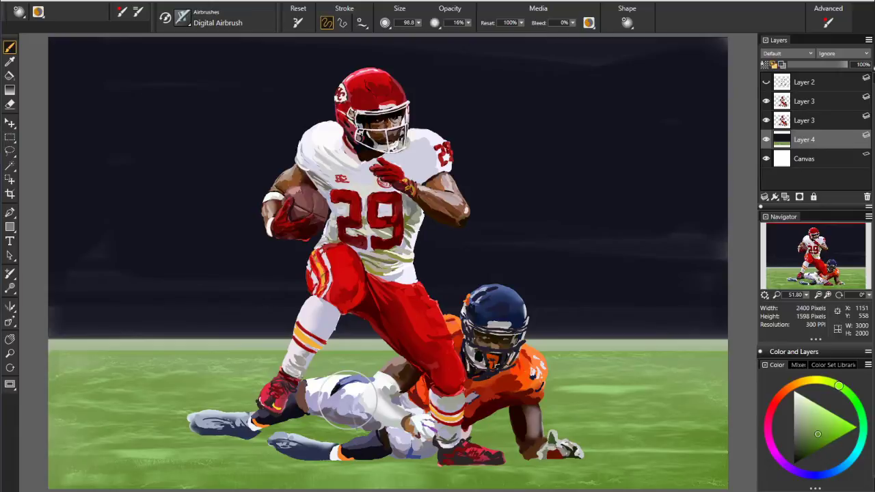
{"action": "key", "text": "bracketleft"}
{"action": "key", "text": "bracketleft"}
{"action": "key", "text": "bracketleft"}
{"action": "key", "text": "bracketleft"}
{"action": "key", "text": "bracketleft"}
{"action": "key", "text": "bracketleft"}
{"action": "key", "text": "bracketleft"}
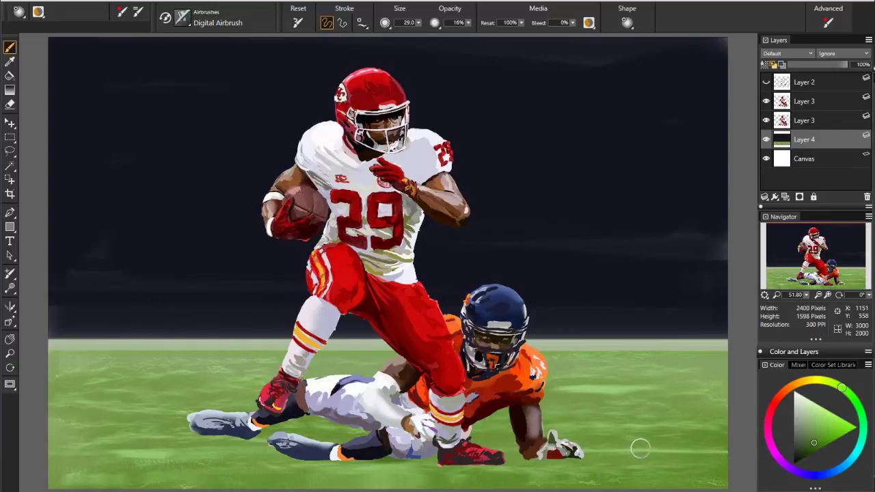
{"action": "left_click_drag", "start_coordinate": [471, 454], "coordinate": [429, 442]}
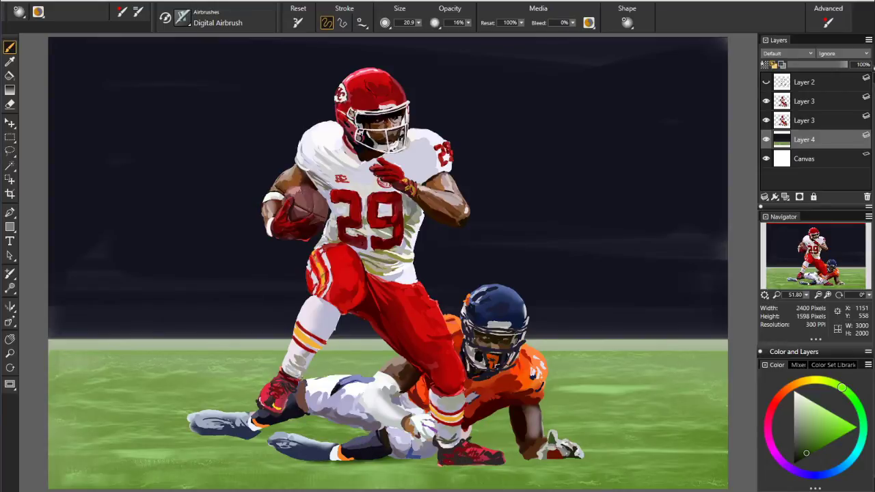
{"action": "left_click_drag", "start_coordinate": [451, 467], "coordinate": [502, 467]}
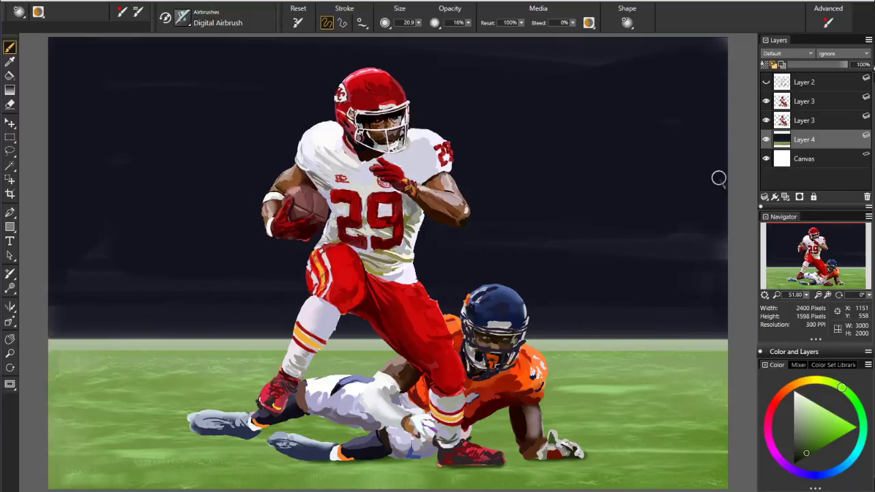
Add a new layer directly above the two player layers.
{"action": "left_click", "coordinate": [812, 101]}
{"action": "left_click", "coordinate": [767, 82]}
{"action": "left_click", "coordinate": [766, 82]}
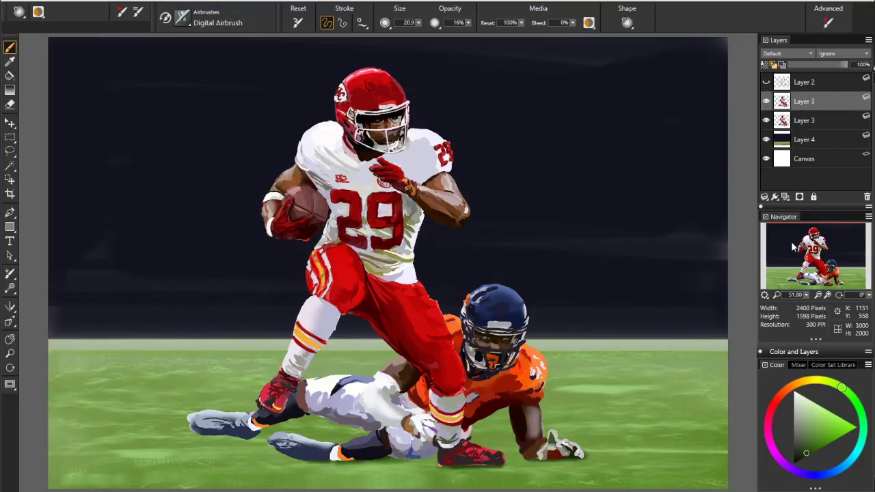
{"action": "left_click", "coordinate": [785, 196]}
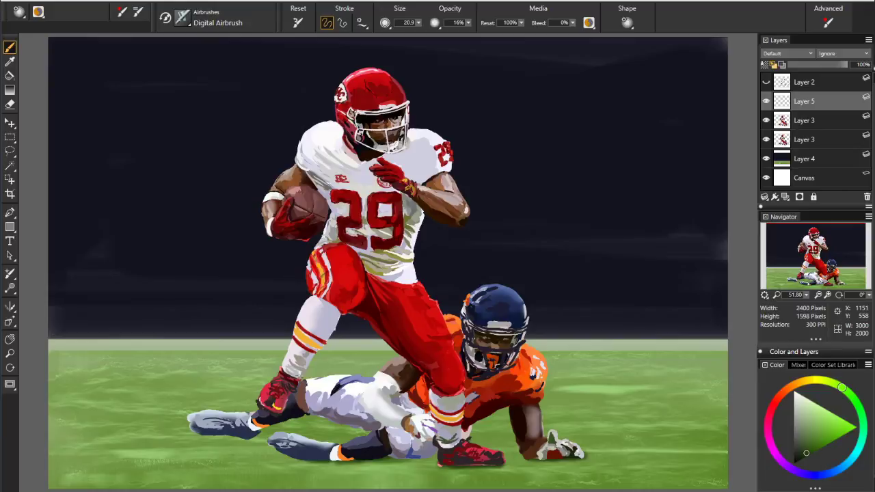
Touch up the fallen player's leg behind the raised red shoe and his forearm with the Scratchboard Tool at size 9.8, using sampled colours.
{"action": "key", "text": "b"}
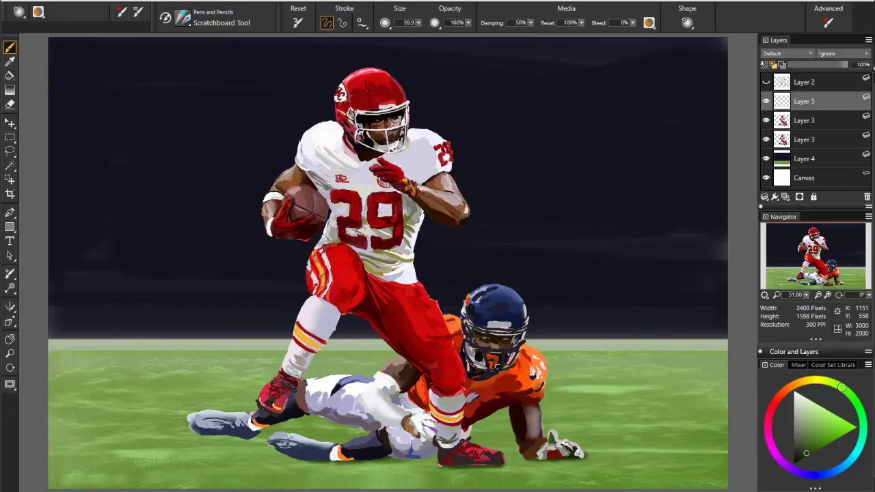
{"action": "left_click_drag", "start_coordinate": [284, 383], "coordinate": [281, 386], "text": "ctrl+alt"}
{"action": "left_click", "coordinate": [254, 400], "text": "alt"}
{"action": "left_click", "coordinate": [272, 397], "text": "alt"}
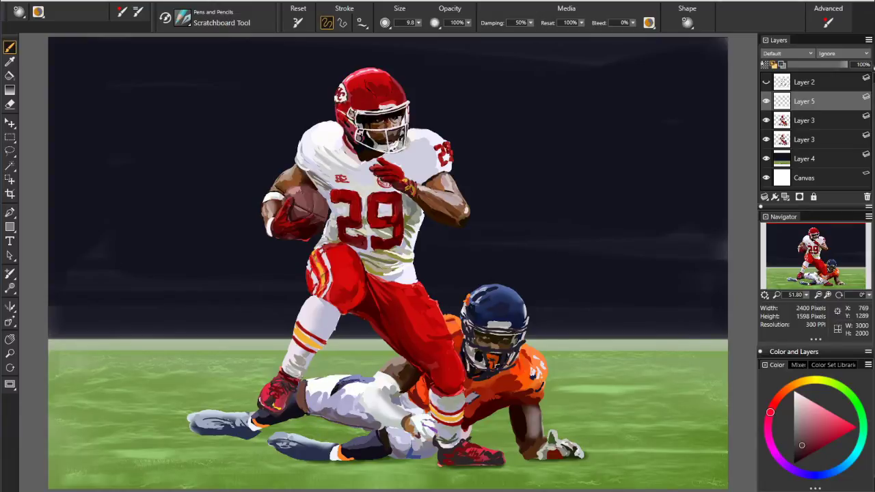
{"action": "left_click", "coordinate": [381, 375], "text": "alt"}
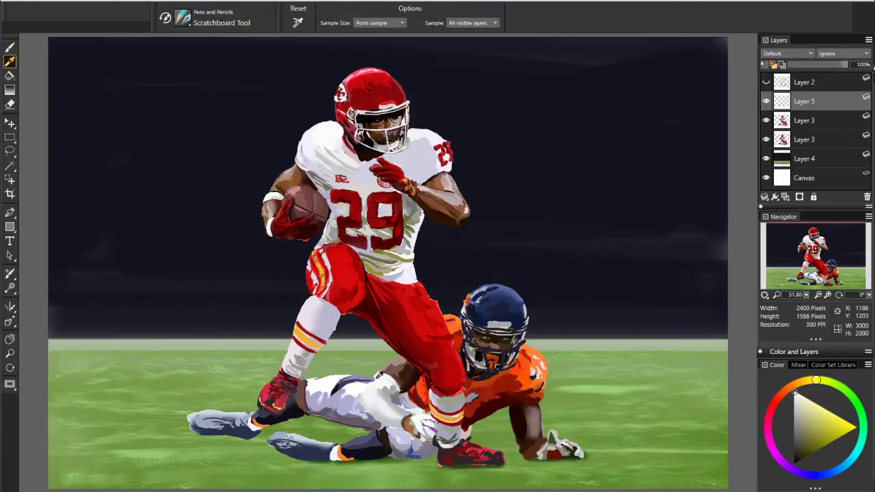
{"action": "left_click", "coordinate": [408, 382], "text": "alt"}
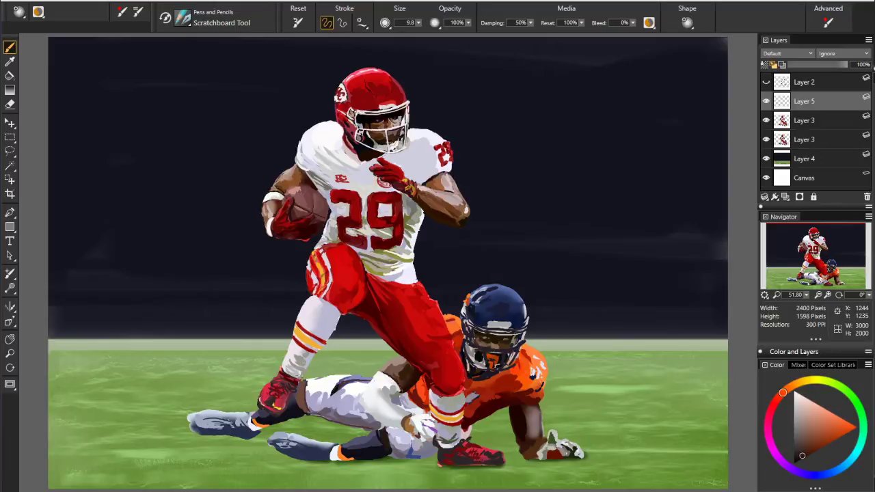
Refine the fallen player's orange jersey beside the running player's front leg using red, dark and grey tones sampled from it.
{"action": "left_click", "coordinate": [475, 404], "text": "alt"}
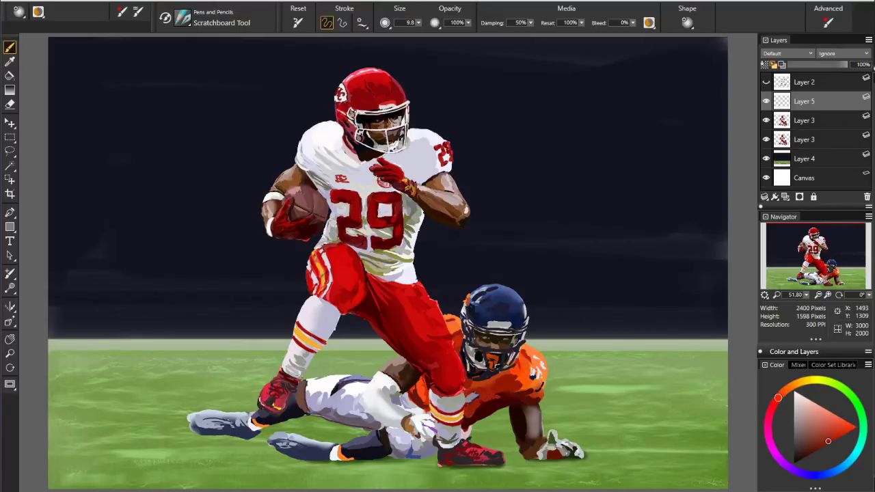
{"action": "left_click", "coordinate": [495, 400], "text": "alt"}
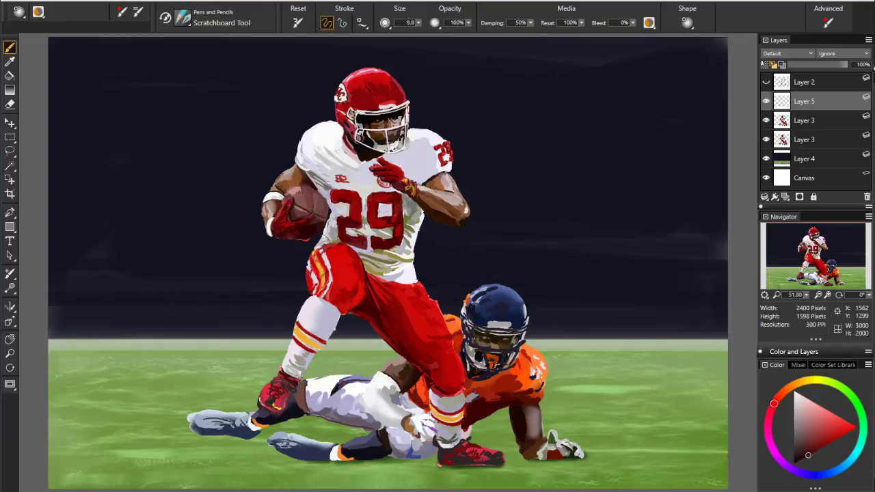
{"action": "left_click", "coordinate": [469, 399], "text": "alt"}
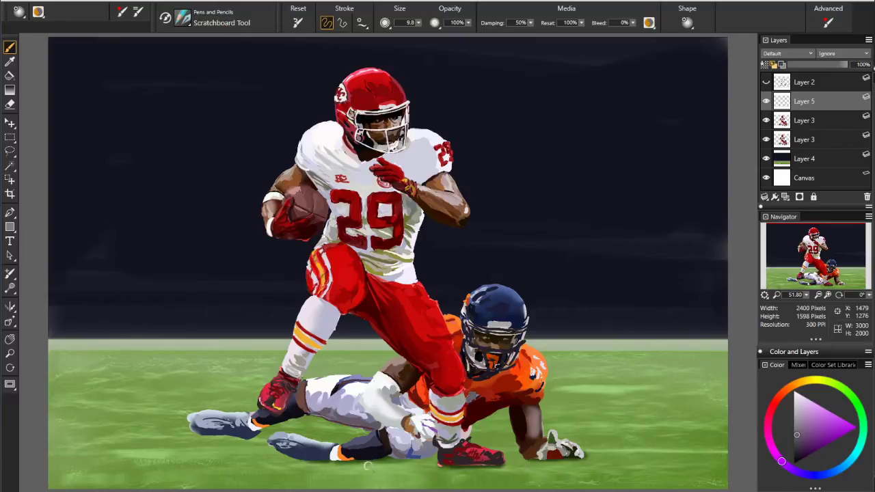
Paint dark navy shading and outlines on both of the fallen player's shoes with the Scratchboard Tool at size 9.8.
{"action": "left_click", "coordinate": [362, 448], "text": "alt"}
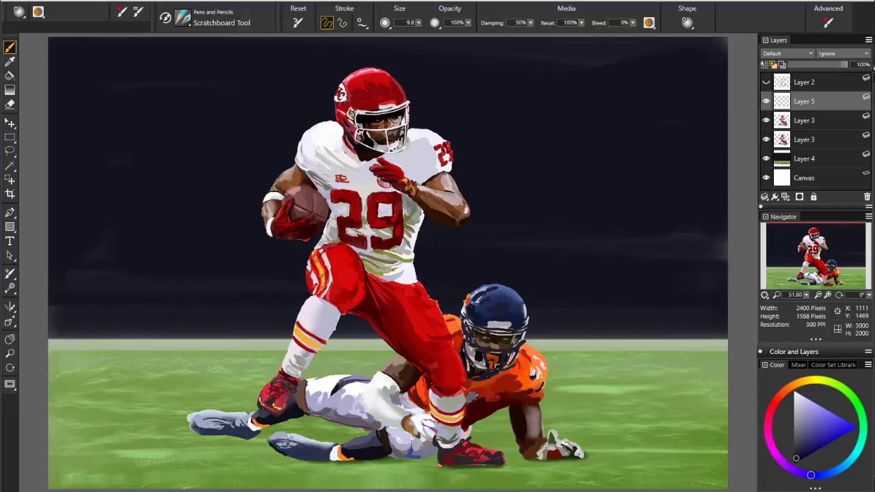
{"action": "left_click_drag", "start_coordinate": [283, 449], "coordinate": [316, 457]}
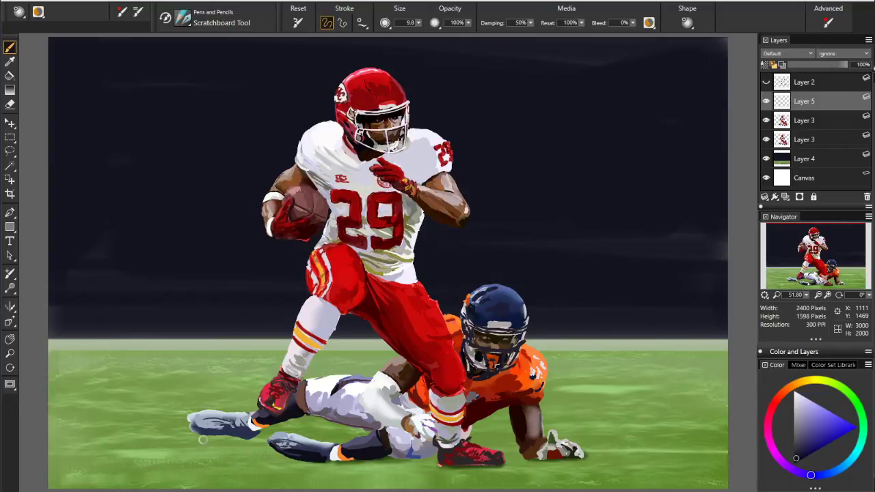
{"action": "key", "text": "d"}
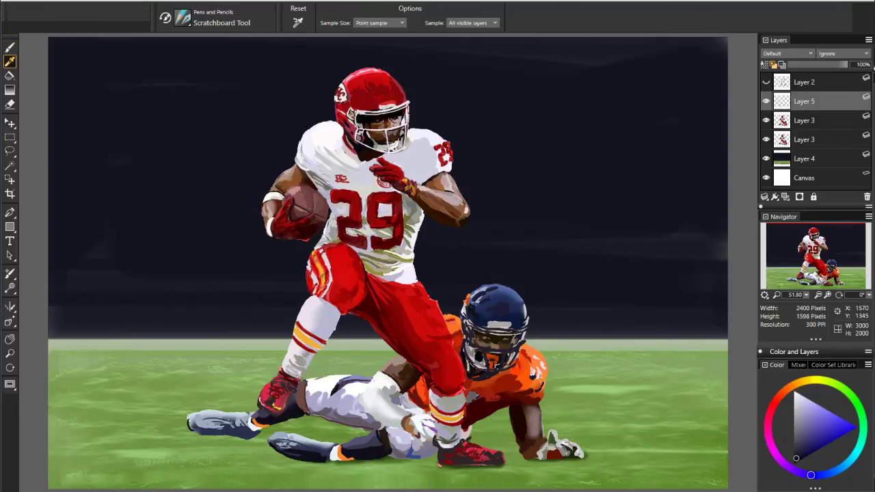
{"action": "left_click", "coordinate": [192, 409]}
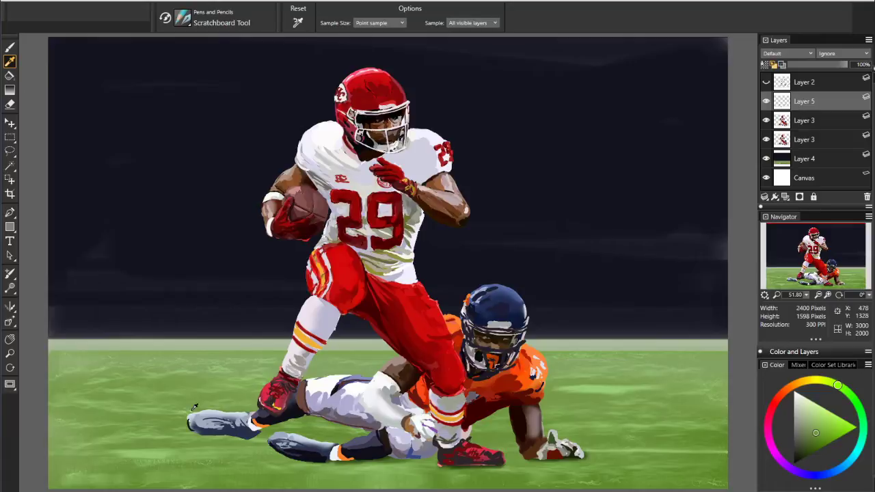
{"action": "key", "text": "b"}
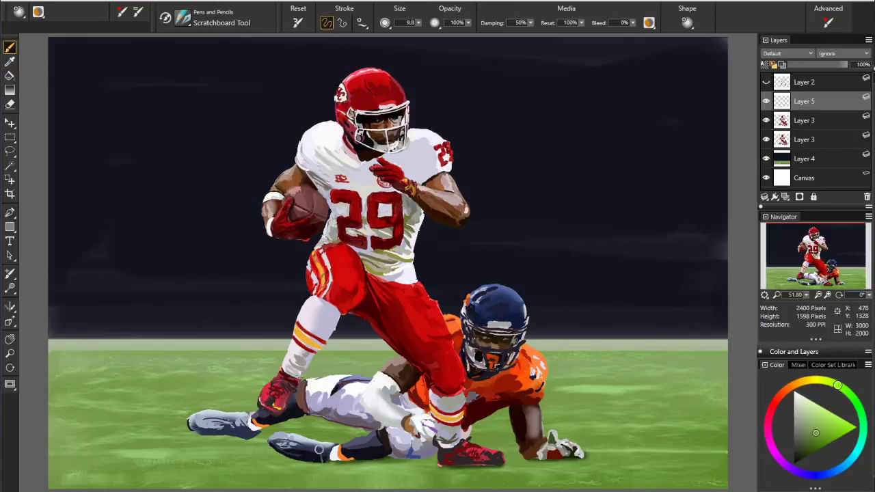
{"action": "key", "text": "d"}
{"action": "key", "text": "b"}
{"action": "key", "text": "d"}
{"action": "left_click", "coordinate": [311, 453]}
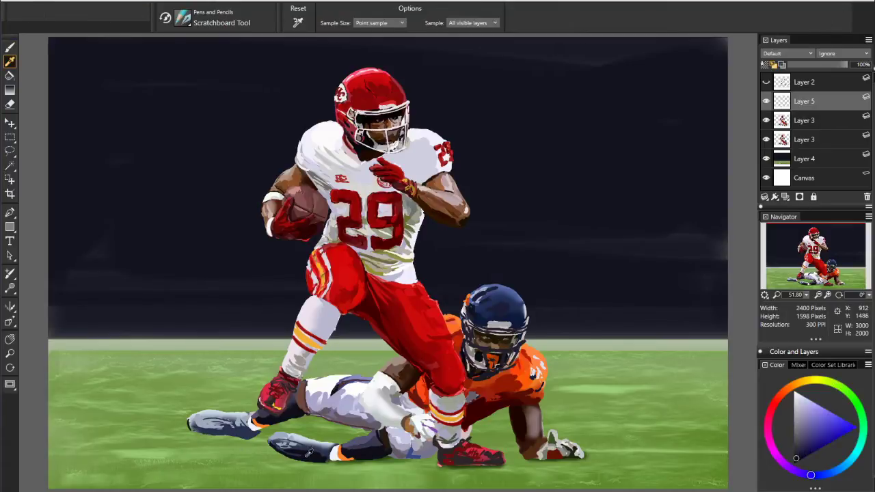
{"action": "key", "text": "b"}
{"action": "mouse_move", "coordinate": [192, 426]}
{"action": "left_mouse_down"}
{"action": "mouse_move", "coordinate": [228, 433]}
{"action": "mouse_move", "coordinate": [205, 429]}
{"action": "left_mouse_up"}
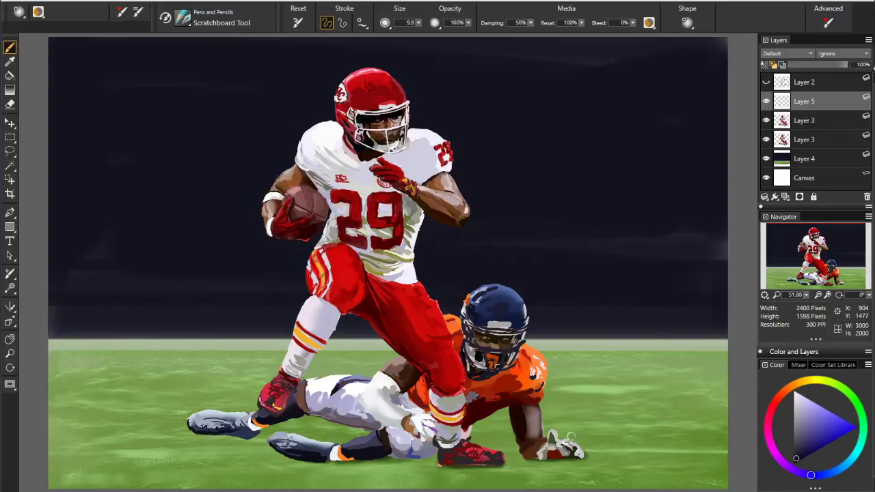
Soften the running player's red pants on the upper Layer 3 with the Smear blender at size 33.0 and 10% opacity.
{"action": "left_click", "coordinate": [811, 120]}
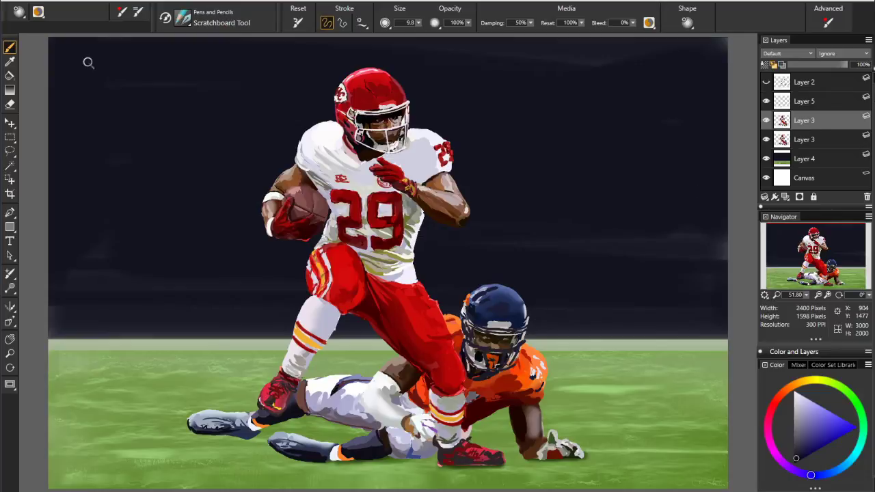
{"action": "key", "text": "b"}
{"action": "mouse_move", "coordinate": [353, 273]}
{"action": "left_mouse_down"}
{"action": "mouse_move", "coordinate": [334, 257]}
{"action": "mouse_move", "coordinate": [341, 283]}
{"action": "left_mouse_up"}
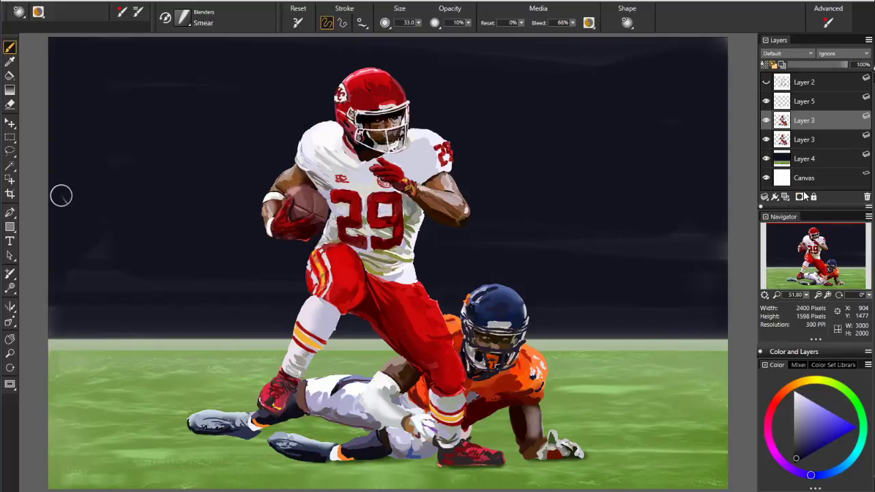
Smear the shoulder folds and chest logo of the running player's white jersey with the blender at size 22.3 and 10% opacity.
{"action": "left_click", "coordinate": [807, 294]}
{"action": "left_click", "coordinate": [819, 301]}
{"action": "left_click_drag", "start_coordinate": [566, 149], "coordinate": [641, 239]}
{"action": "left_click_drag", "start_coordinate": [336, 189], "coordinate": [331, 202]}
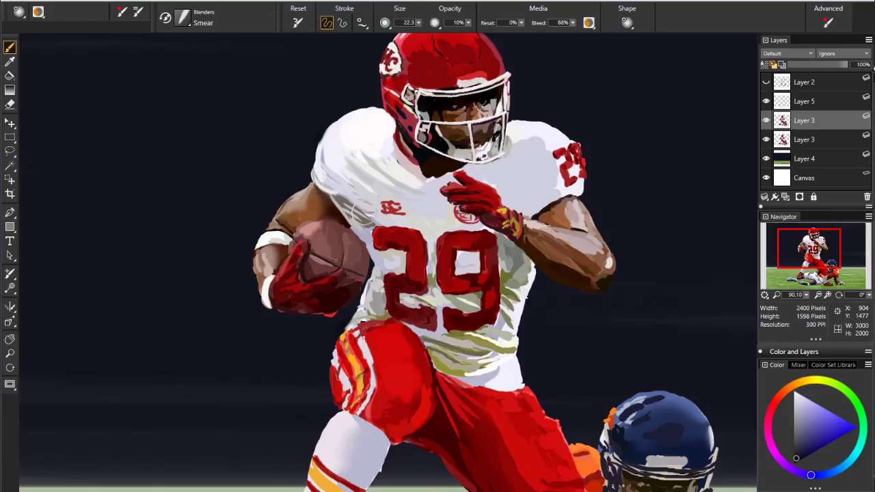
{"action": "left_click_drag", "start_coordinate": [388, 203], "coordinate": [400, 214]}
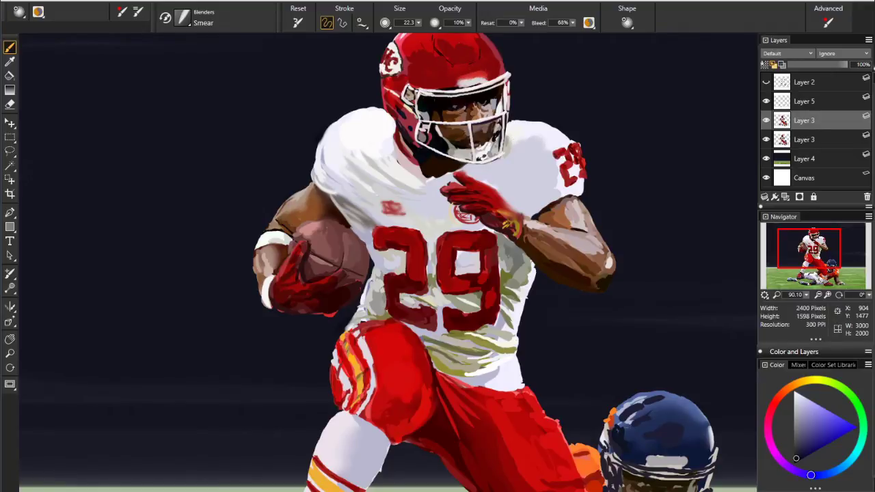
Soften the running player's ball-carrying arm, gloved hand, football and shoulder edges with the Smear blender.
{"action": "left_click", "coordinate": [808, 238]}
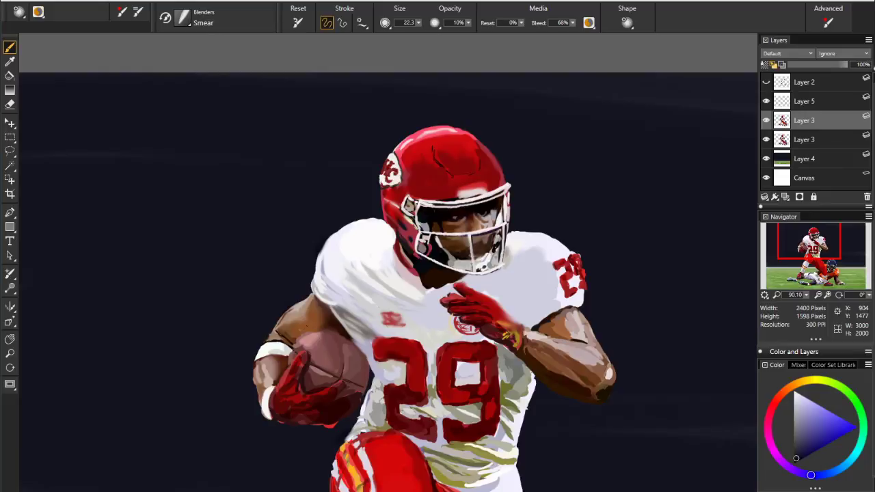
{"action": "left_click_drag", "start_coordinate": [293, 347], "coordinate": [292, 342]}
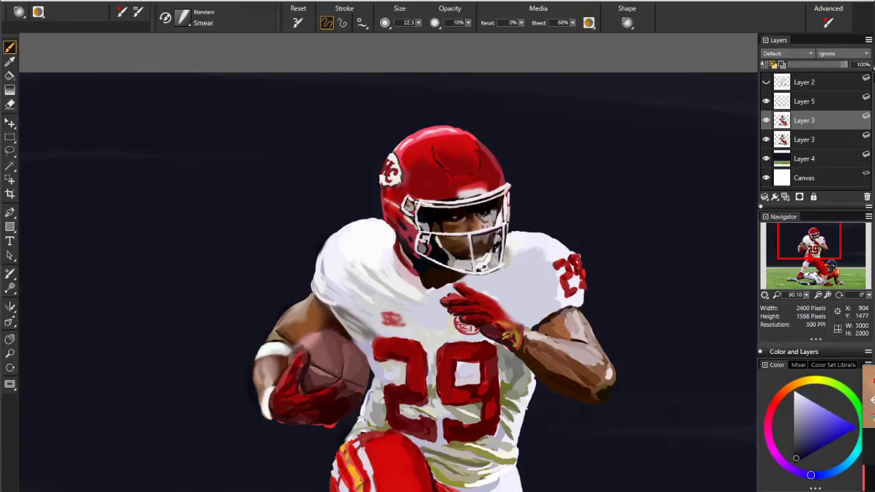
{"action": "mouse_move", "coordinate": [569, 316]}
{"action": "left_mouse_down"}
{"action": "mouse_move", "coordinate": [565, 331]}
{"action": "mouse_move", "coordinate": [563, 311]}
{"action": "mouse_move", "coordinate": [555, 321]}
{"action": "left_mouse_up"}
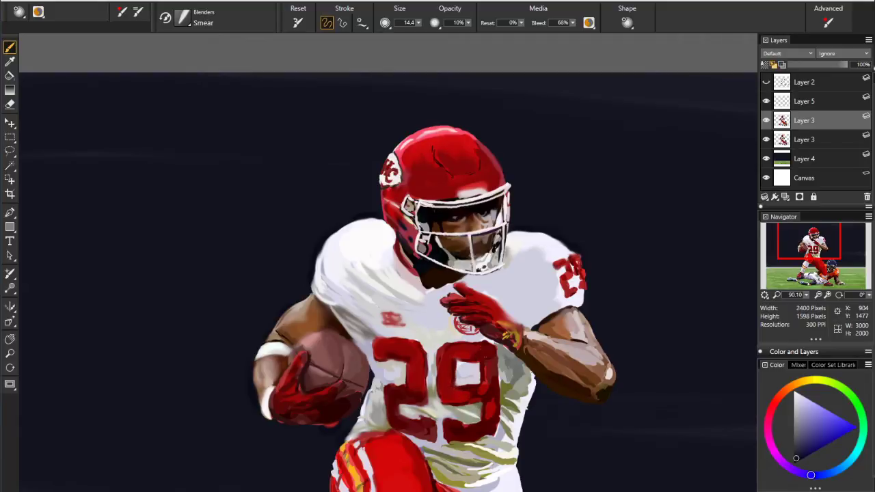
Blend the 9 on the running player's chest, his glove cuff and raised forearm with the Smear blender at size 30.7.
{"action": "left_click_drag", "start_coordinate": [491, 367], "coordinate": [507, 367]}
{"action": "mouse_move", "coordinate": [505, 332]}
{"action": "left_mouse_down"}
{"action": "mouse_move", "coordinate": [607, 376]}
{"action": "mouse_move", "coordinate": [603, 364]}
{"action": "left_mouse_up"}
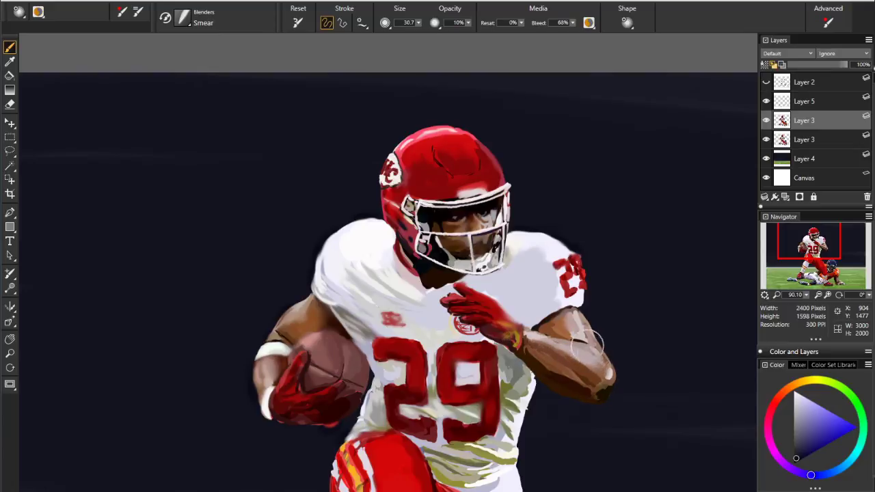
{"action": "left_click_drag", "start_coordinate": [578, 334], "coordinate": [567, 341]}
Smear the running player's sleeve number, chest emblem and the jersey folds around the chest number.
{"action": "mouse_move", "coordinate": [578, 273]}
{"action": "left_mouse_down"}
{"action": "mouse_move", "coordinate": [580, 283]}
{"action": "mouse_move", "coordinate": [573, 249]}
{"action": "left_mouse_up"}
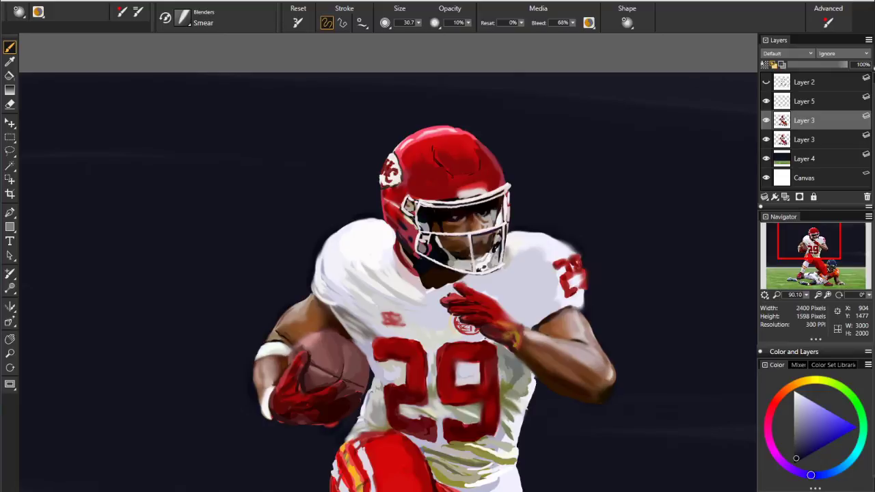
{"action": "left_click_drag", "start_coordinate": [469, 324], "coordinate": [470, 330]}
{"action": "left_click_drag", "start_coordinate": [563, 243], "coordinate": [572, 245]}
{"action": "left_click_drag", "start_coordinate": [518, 371], "coordinate": [531, 383]}
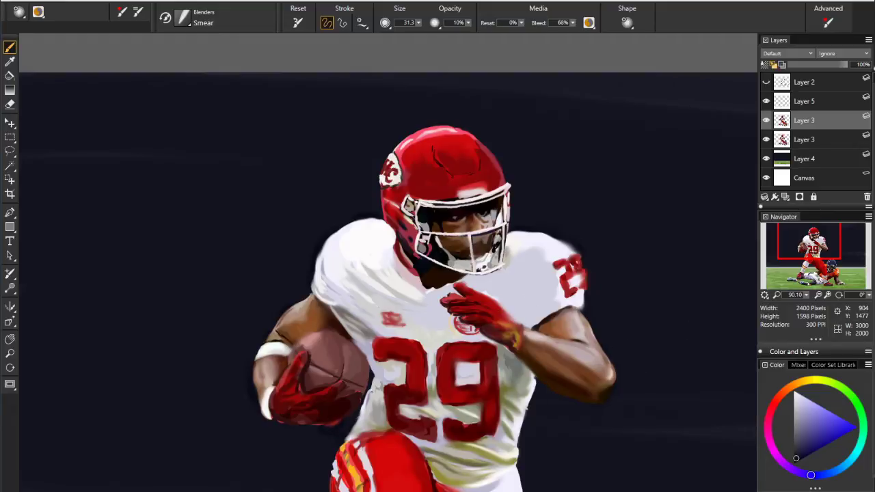
Smear the running player's raised red shoe and the fallen player's rear shoe at size 31.3.
{"action": "scroll", "coordinate": [81, 54], "scroll_direction": "down", "scroll_amount": 2}
{"action": "scroll", "coordinate": [80, 53], "scroll_direction": "down", "scroll_amount": 6}
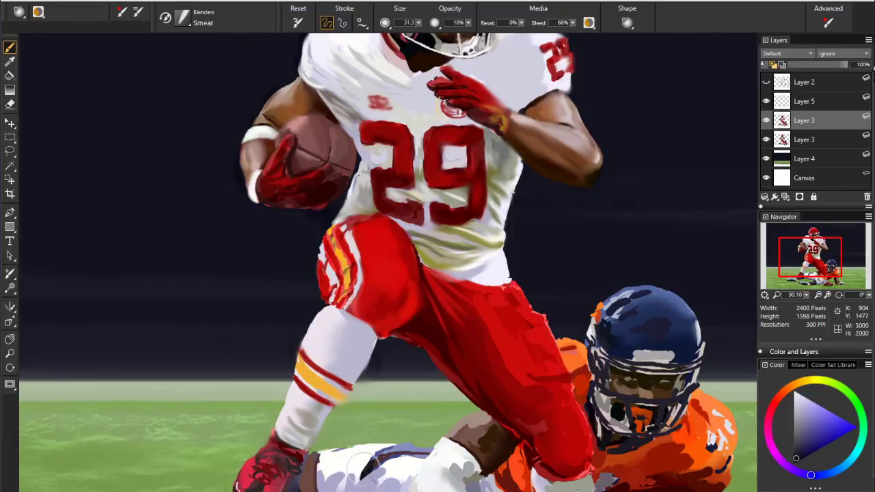
{"action": "left_click_drag", "start_coordinate": [810, 257], "coordinate": [813, 274]}
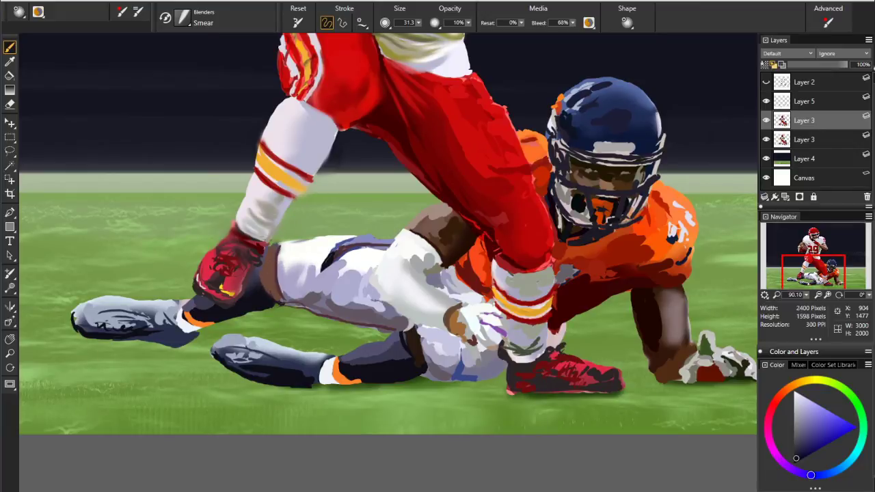
{"action": "mouse_move", "coordinate": [220, 276]}
{"action": "left_mouse_down"}
{"action": "mouse_move", "coordinate": [227, 291]}
{"action": "mouse_move", "coordinate": [200, 288]}
{"action": "mouse_move", "coordinate": [221, 285]}
{"action": "mouse_move", "coordinate": [207, 283]}
{"action": "left_mouse_up"}
{"action": "left_click_drag", "start_coordinate": [174, 319], "coordinate": [109, 327]}
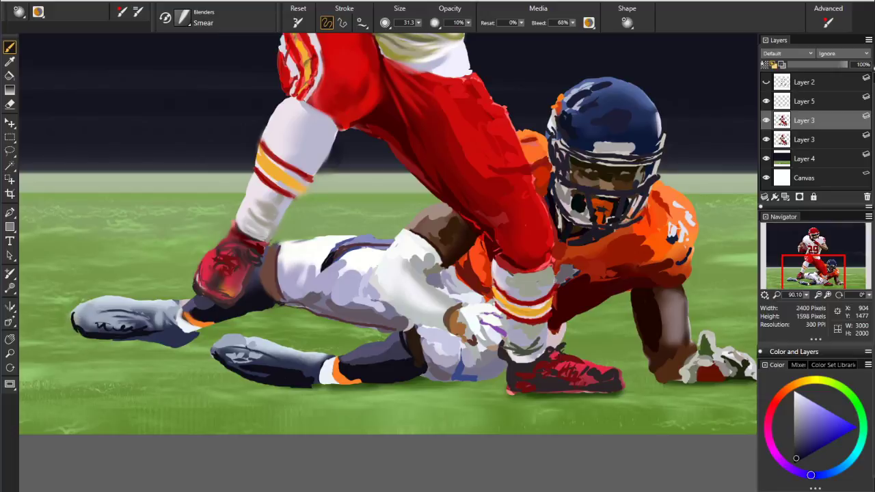
Select Layer 5 and smooth both of the fallen player's shoes and his rear sock with the Smear blender at size 31.3.
{"action": "left_click", "coordinate": [767, 102]}
{"action": "left_click", "coordinate": [766, 101]}
{"action": "left_click", "coordinate": [818, 102]}
{"action": "left_click", "coordinate": [766, 102]}
{"action": "left_click", "coordinate": [766, 101]}
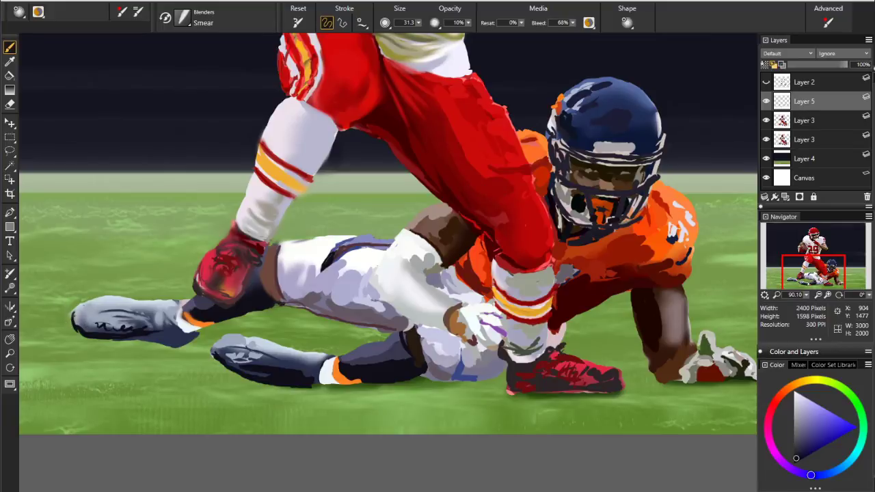
{"action": "mouse_move", "coordinate": [82, 323]}
{"action": "left_mouse_down"}
{"action": "mouse_move", "coordinate": [88, 335]}
{"action": "mouse_move", "coordinate": [106, 327]}
{"action": "left_mouse_up"}
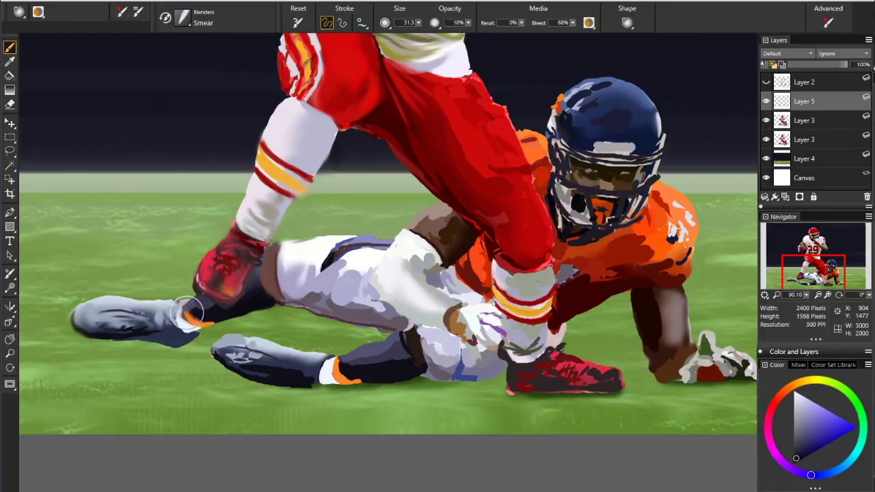
{"action": "left_click_drag", "start_coordinate": [191, 303], "coordinate": [196, 322]}
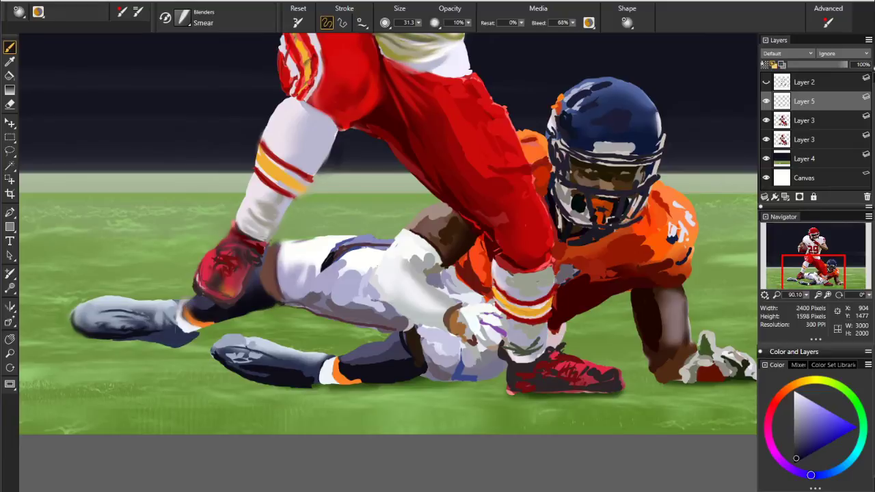
{"action": "mouse_move", "coordinate": [247, 360]}
{"action": "left_mouse_down"}
{"action": "mouse_move", "coordinate": [239, 346]}
{"action": "mouse_move", "coordinate": [263, 338]}
{"action": "mouse_move", "coordinate": [198, 355]}
{"action": "left_mouse_up"}
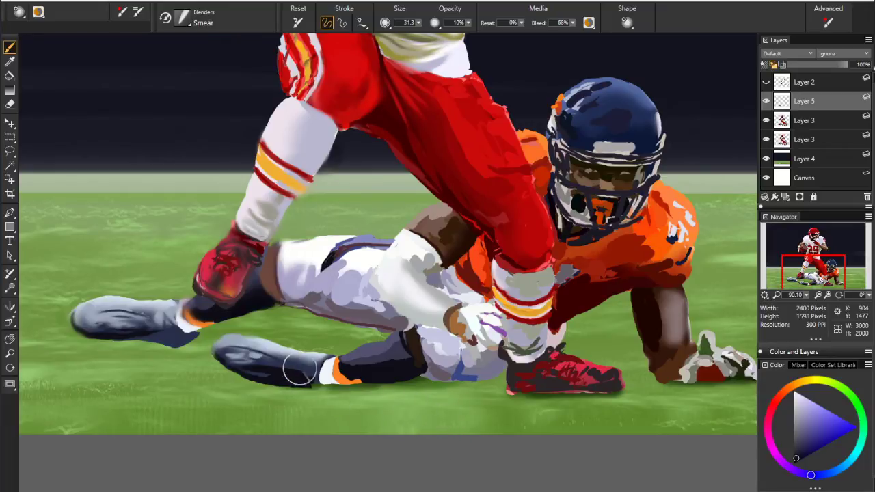
Blend the fallen player's navy sock, white pants, bent arm and helmet on Layer 5.
{"action": "left_click_drag", "start_coordinate": [366, 367], "coordinate": [344, 367]}
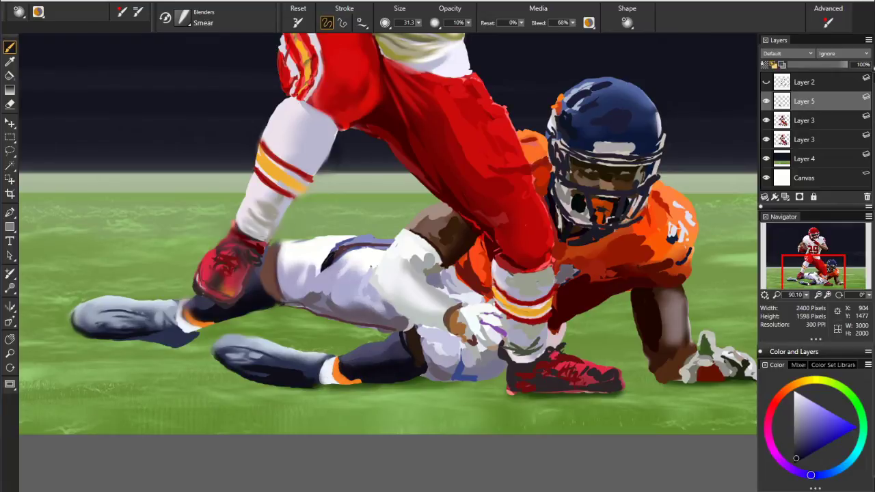
{"action": "left_click_drag", "start_coordinate": [366, 242], "coordinate": [341, 249]}
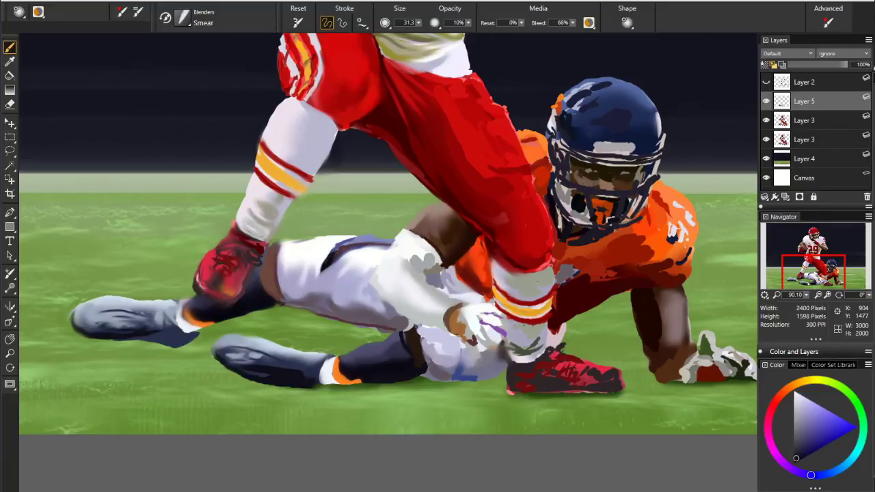
{"action": "left_click_drag", "start_coordinate": [589, 266], "coordinate": [581, 273]}
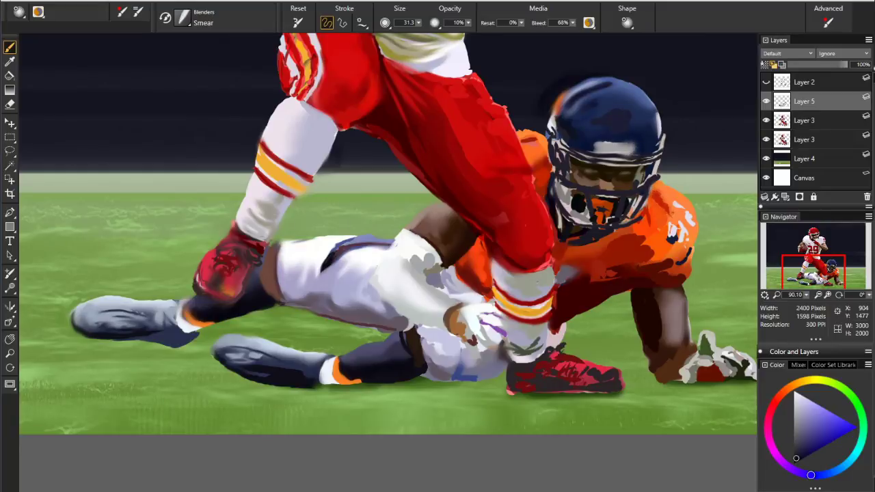
Smear the fallen player's orange jersey shoulder and his supporting arm down to the glove on the grass.
{"action": "left_click_drag", "start_coordinate": [646, 239], "coordinate": [678, 293]}
{"action": "mouse_move", "coordinate": [662, 326]}
{"action": "left_mouse_down"}
{"action": "mouse_move", "coordinate": [667, 346]}
{"action": "mouse_move", "coordinate": [679, 335]}
{"action": "left_mouse_up"}
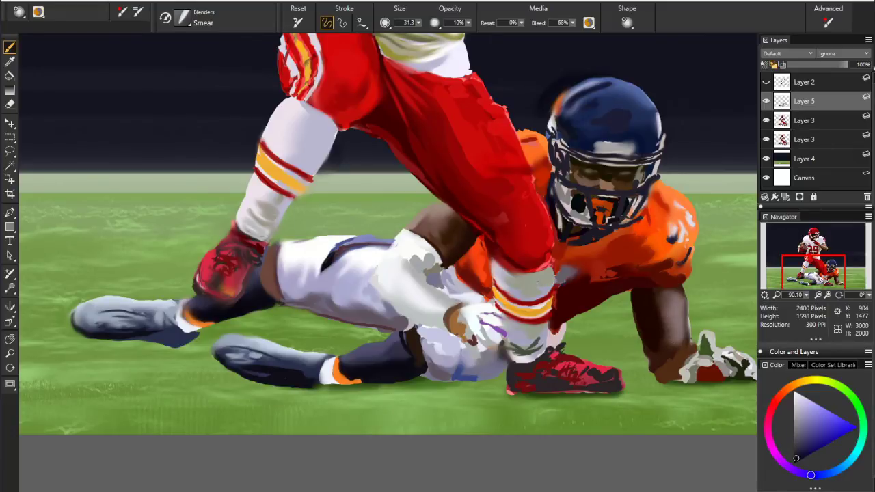
{"action": "left_click_drag", "start_coordinate": [638, 309], "coordinate": [644, 347]}
{"action": "mouse_move", "coordinate": [644, 349]}
{"action": "left_mouse_down"}
{"action": "mouse_move", "coordinate": [659, 375]}
{"action": "mouse_move", "coordinate": [710, 363]}
{"action": "left_mouse_up"}
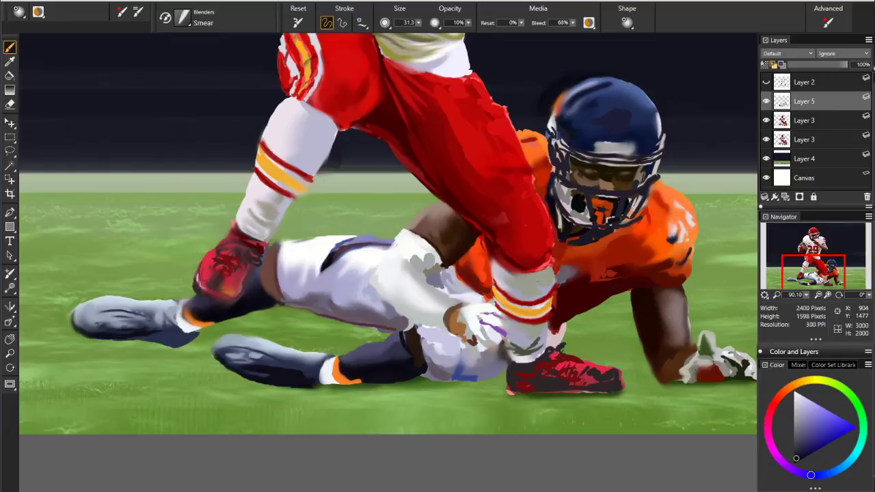
Soften the fallen player's face mask, supporting arm and both gloves, and the running player's front sock.
{"action": "left_click_drag", "start_coordinate": [685, 306], "coordinate": [689, 327]}
{"action": "left_click_drag", "start_coordinate": [637, 279], "coordinate": [608, 275]}
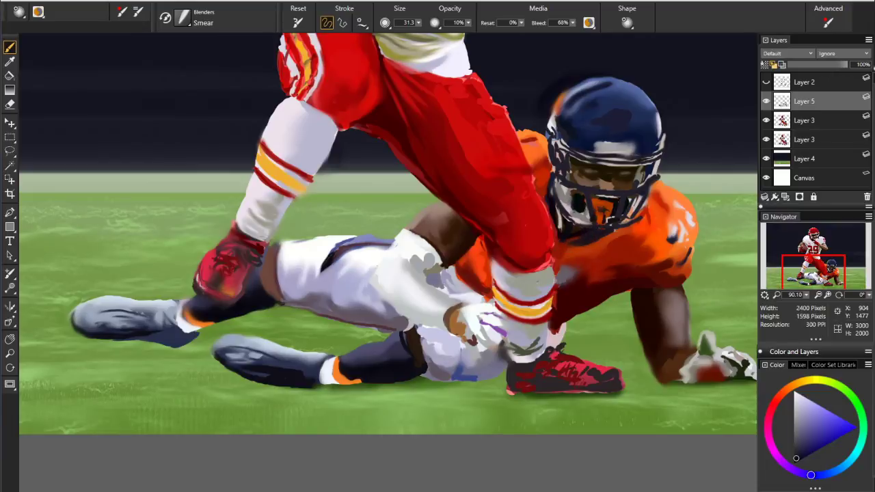
{"action": "mouse_move", "coordinate": [542, 340]}
{"action": "left_mouse_down"}
{"action": "mouse_move", "coordinate": [514, 351]}
{"action": "mouse_move", "coordinate": [484, 323]}
{"action": "left_mouse_up"}
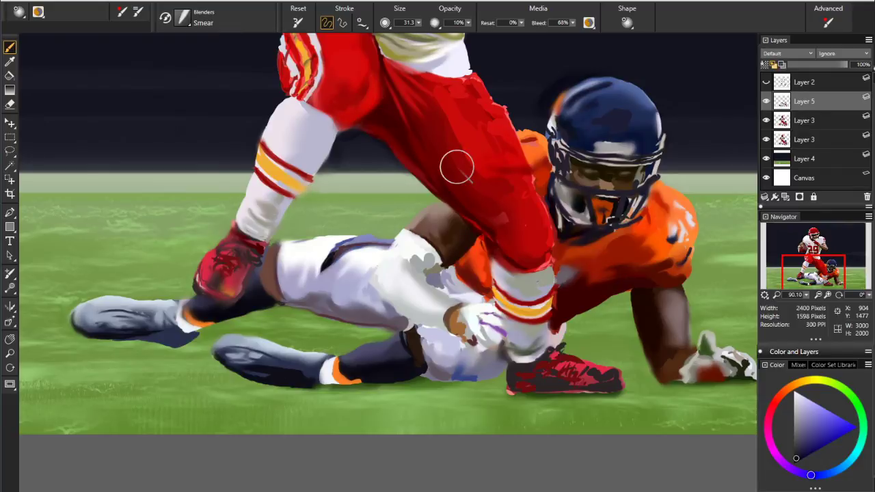
Fit the whole painting in view and toggle Layer 5's visibility to compare the blending.
{"action": "key", "text": "ctrl+0"}
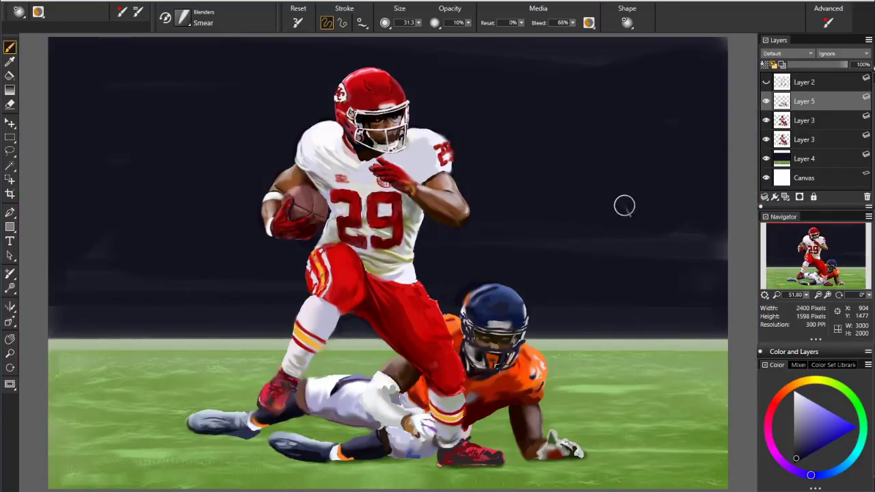
{"action": "left_click", "coordinate": [766, 101]}
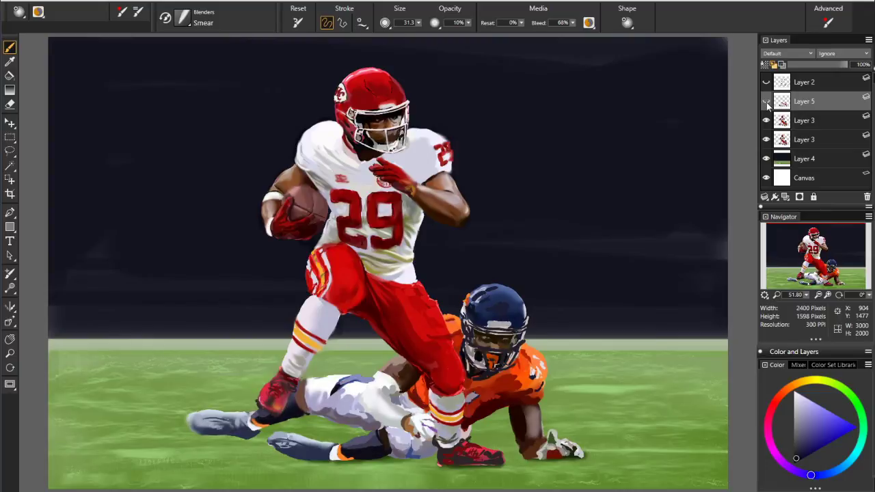
{"action": "left_click", "coordinate": [766, 101]}
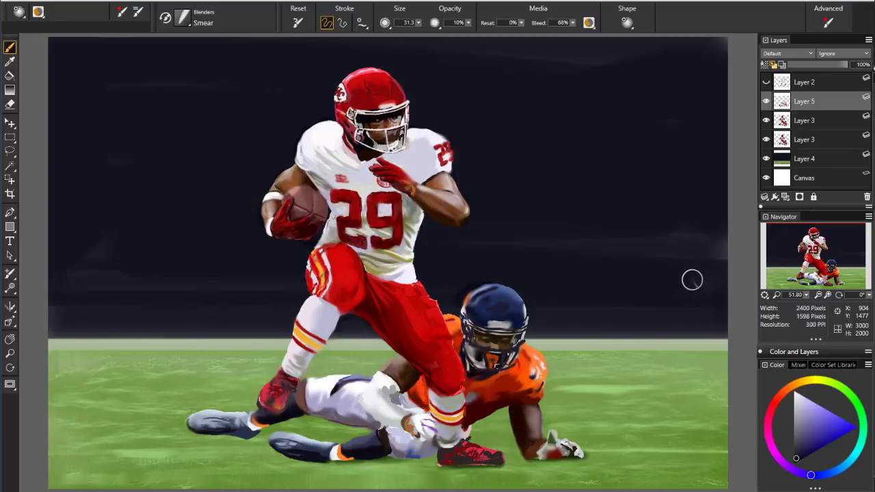
Add a new layer above Layer 5 and outline the chest number's 2 in sampled yellow-orange with the Scratchboard Tool at size 9.8.
{"action": "left_click", "coordinate": [785, 196]}
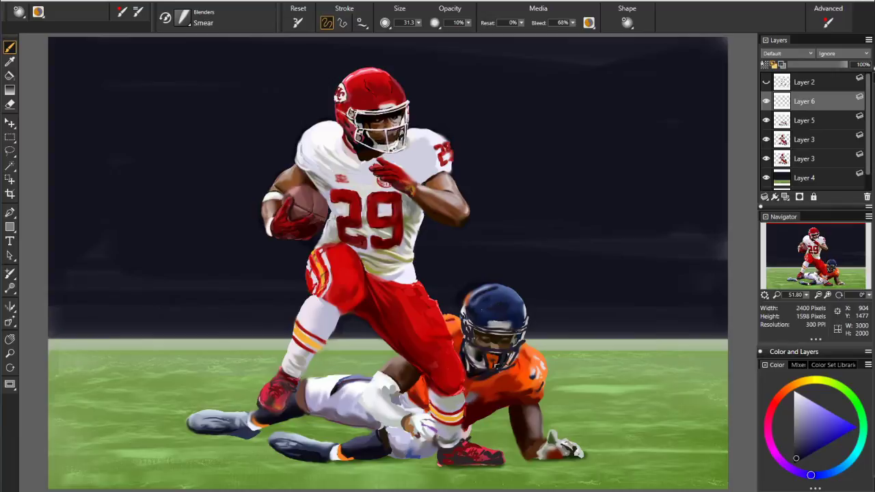
{"action": "left_click", "coordinate": [767, 101]}
{"action": "left_click", "coordinate": [767, 101]}
{"action": "key", "text": "b"}
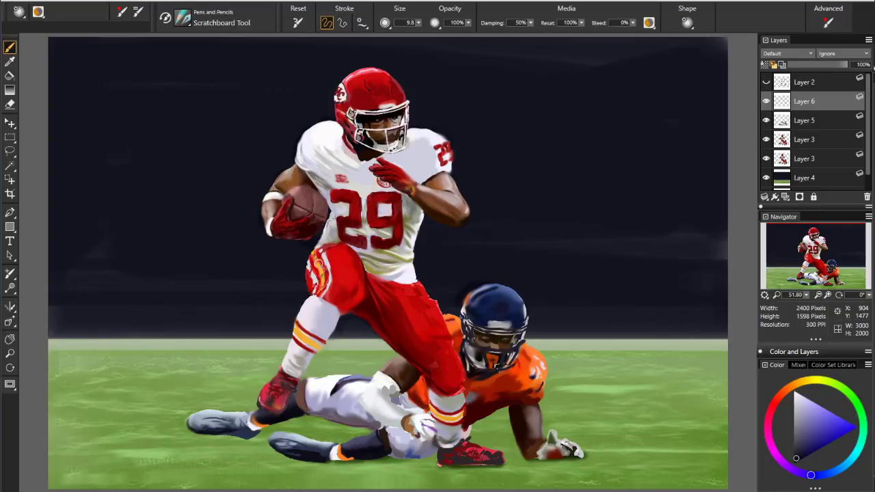
{"action": "left_click", "coordinate": [324, 265], "text": "alt"}
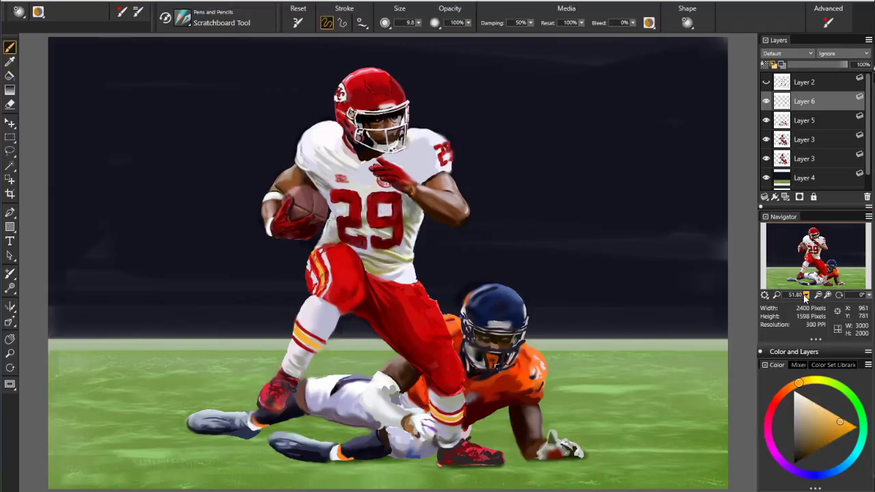
{"action": "left_click_drag", "start_coordinate": [807, 295], "coordinate": [822, 307]}
{"action": "left_click_drag", "start_coordinate": [810, 274], "coordinate": [812, 260]}
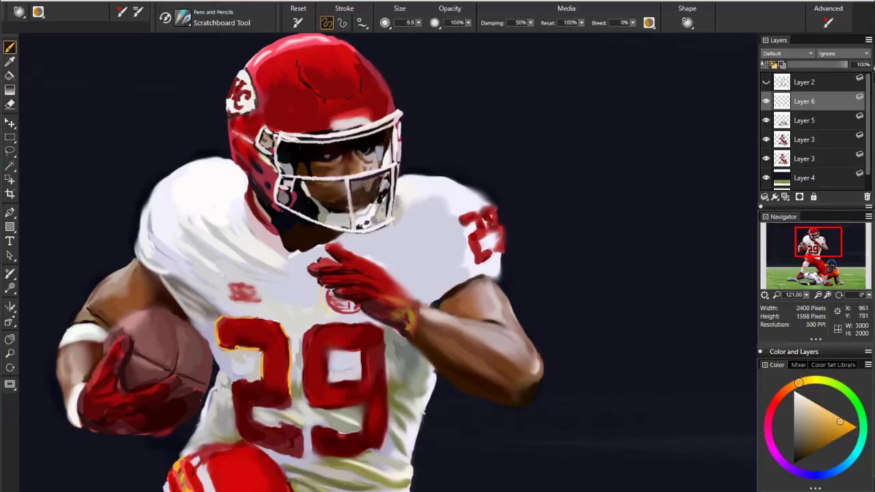
Paint yellow details on the running player's chest logo, the edges of the 9 and the raised glove's cuff.
{"action": "left_click_drag", "start_coordinate": [240, 293], "coordinate": [254, 294]}
{"action": "left_click", "coordinate": [825, 439]}
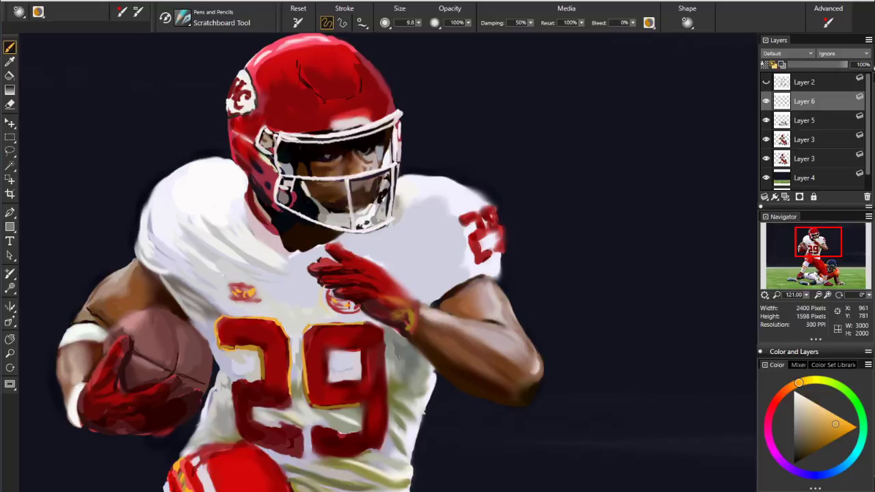
{"action": "mouse_move", "coordinate": [404, 303]}
{"action": "left_mouse_down"}
{"action": "mouse_move", "coordinate": [394, 319]}
{"action": "mouse_move", "coordinate": [403, 296]}
{"action": "left_mouse_up"}
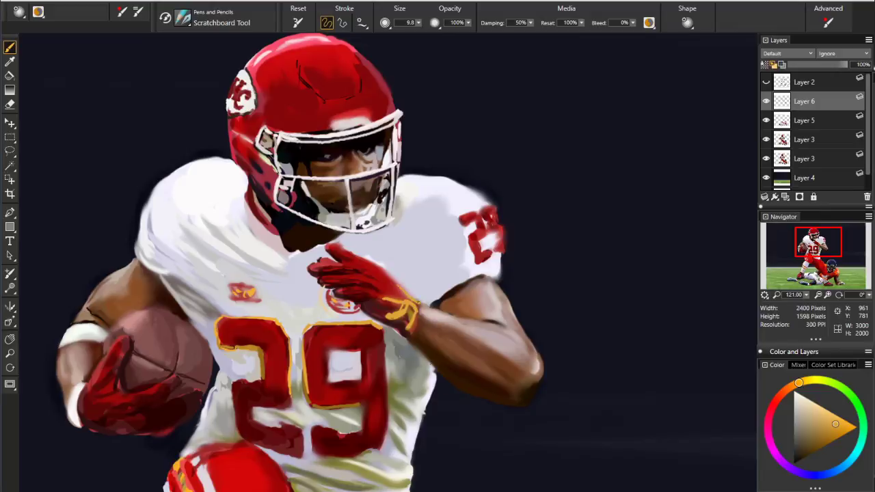
Outline the sleeve number and the lower parts of the chest number in yellow, and add yellow lines to the ball-holding glove.
{"action": "mouse_move", "coordinate": [486, 236]}
{"action": "left_mouse_down"}
{"action": "mouse_move", "coordinate": [478, 257]}
{"action": "mouse_move", "coordinate": [487, 258]}
{"action": "left_mouse_up"}
{"action": "left_click_drag", "start_coordinate": [483, 211], "coordinate": [501, 248]}
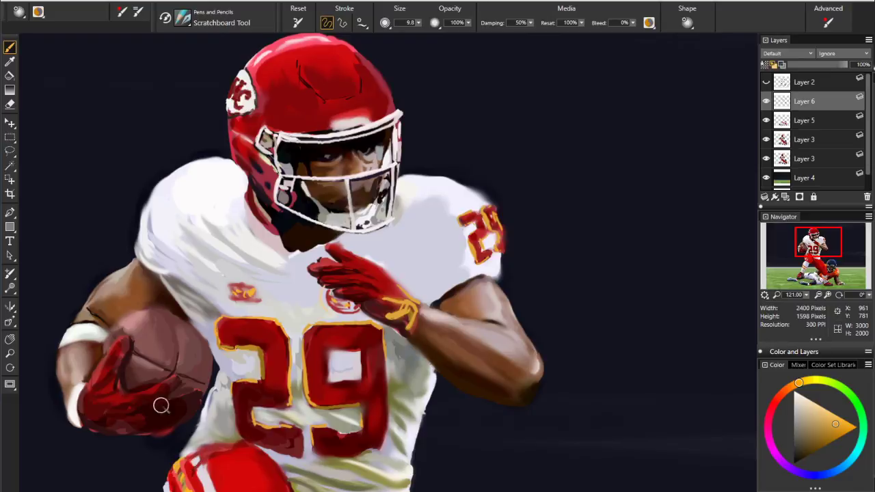
{"action": "left_click_drag", "start_coordinate": [83, 397], "coordinate": [85, 421]}
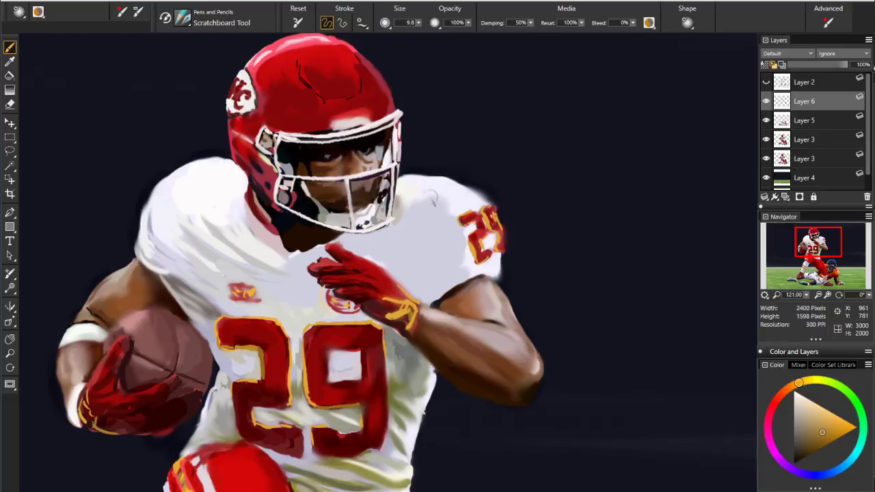
Repaint the front plate above the running player's face mask with a near-white tone sampled from it.
{"action": "left_click", "coordinate": [344, 120], "text": "alt"}
{"action": "left_click", "coordinate": [340, 118], "text": "alt"}
{"action": "mouse_move", "coordinate": [334, 115]}
{"action": "left_mouse_down"}
{"action": "mouse_move", "coordinate": [331, 124]}
{"action": "mouse_move", "coordinate": [363, 112]}
{"action": "mouse_move", "coordinate": [366, 119]}
{"action": "left_mouse_up"}
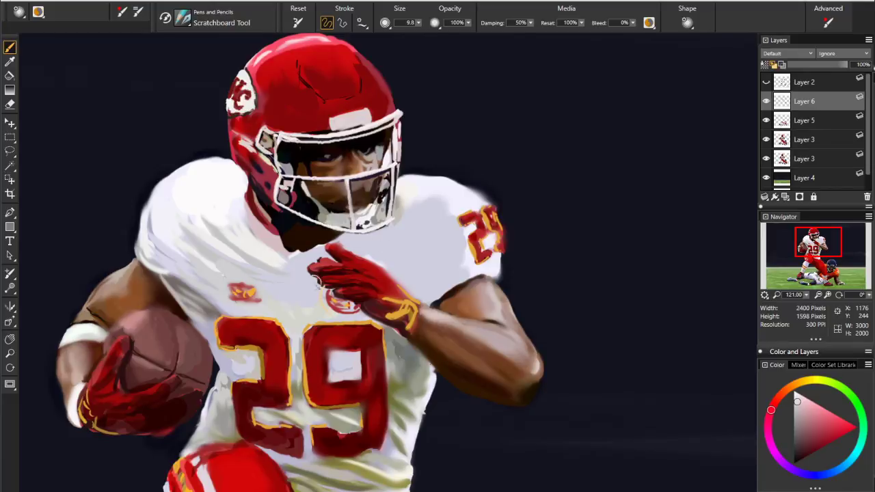
Paint the running player's jersey collar below the helmet with a dark red sampled from its shaded edge.
{"action": "key", "text": "d"}
{"action": "left_click", "coordinate": [263, 204]}
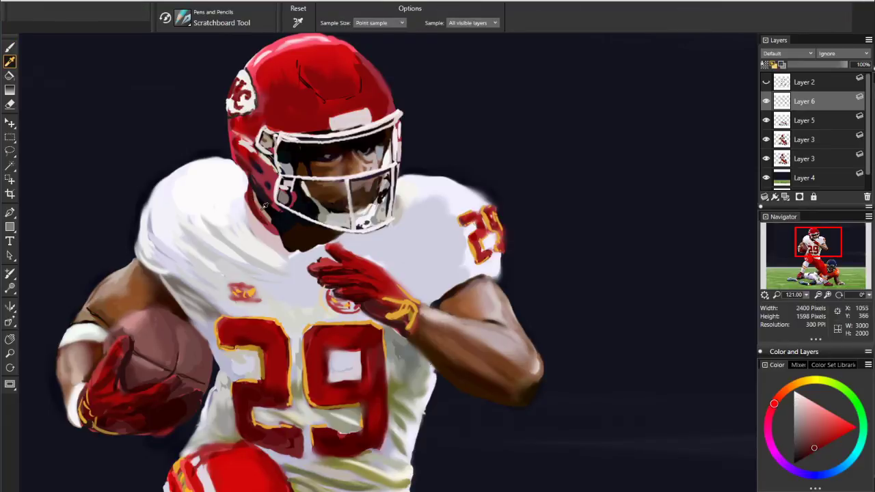
{"action": "key", "text": "b"}
{"action": "mouse_move", "coordinate": [255, 201]}
{"action": "left_mouse_down"}
{"action": "mouse_move", "coordinate": [268, 220]}
{"action": "mouse_move", "coordinate": [306, 219]}
{"action": "mouse_move", "coordinate": [317, 242]}
{"action": "left_mouse_up"}
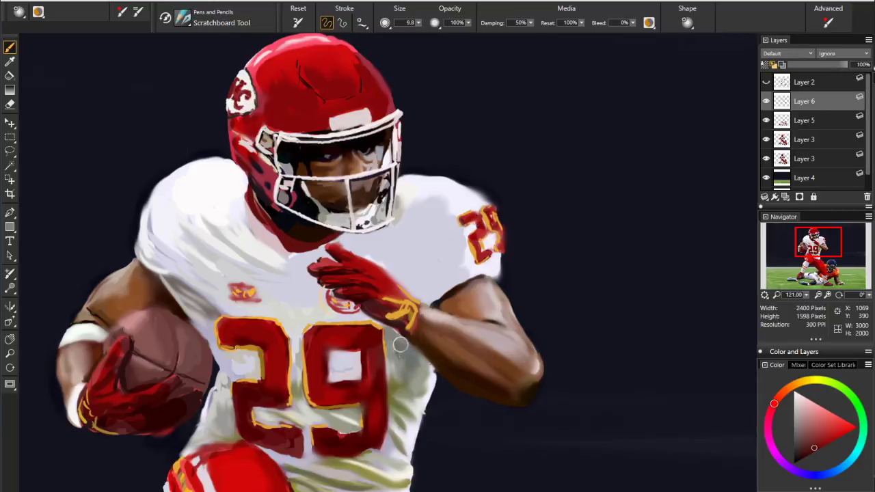
Break up the yellow details on both glove cuffs with strokes of red sampled from the raised glove.
{"action": "left_click", "coordinate": [395, 290], "text": "alt"}
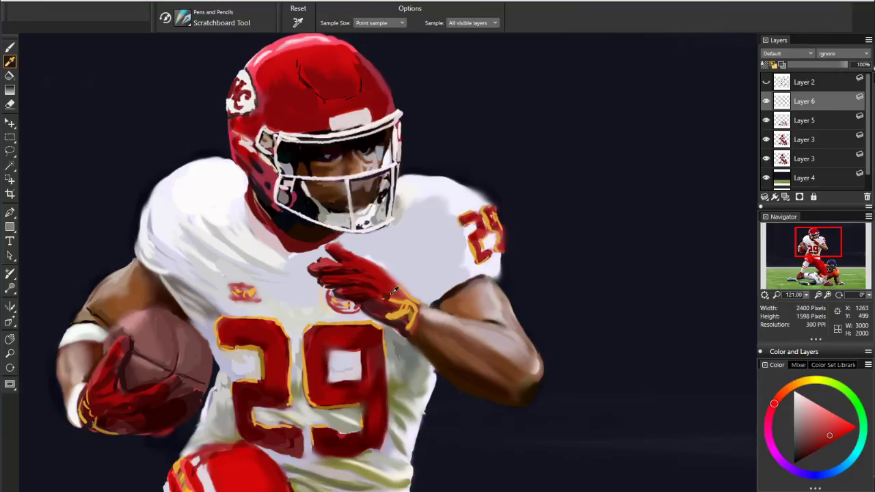
{"action": "mouse_move", "coordinate": [380, 269]}
{"action": "left_mouse_down"}
{"action": "mouse_move", "coordinate": [410, 303]}
{"action": "mouse_move", "coordinate": [402, 301]}
{"action": "left_mouse_up"}
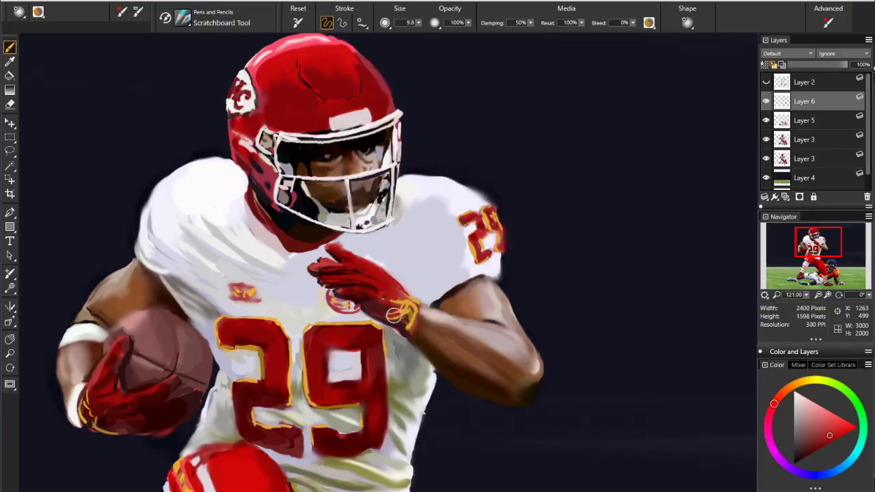
{"action": "left_click_drag", "start_coordinate": [409, 321], "coordinate": [410, 330]}
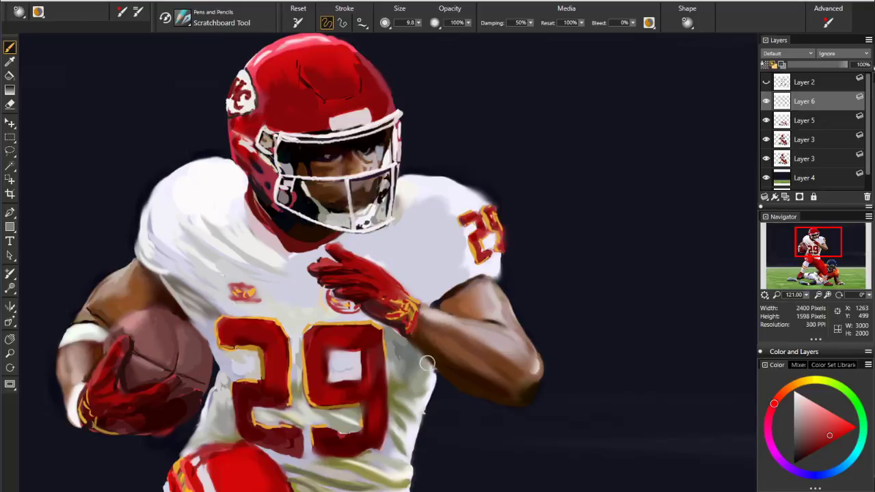
{"action": "left_click_drag", "start_coordinate": [86, 409], "coordinate": [107, 433]}
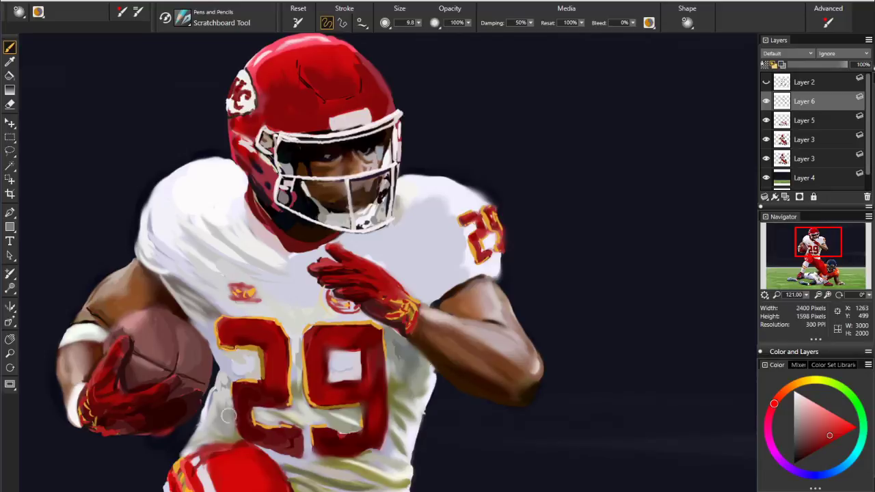
Refine the upper part of the football near the thumb with sampled pinkish and brownish tones, adding a mottled highlight.
{"action": "key", "text": "alt"}
{"action": "left_click", "coordinate": [122, 312], "text": "alt"}
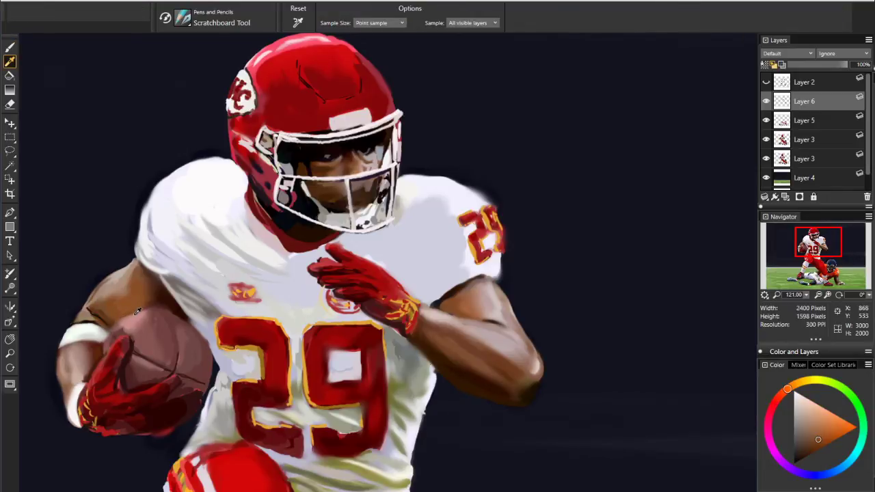
{"action": "left_click", "coordinate": [137, 313], "text": "alt"}
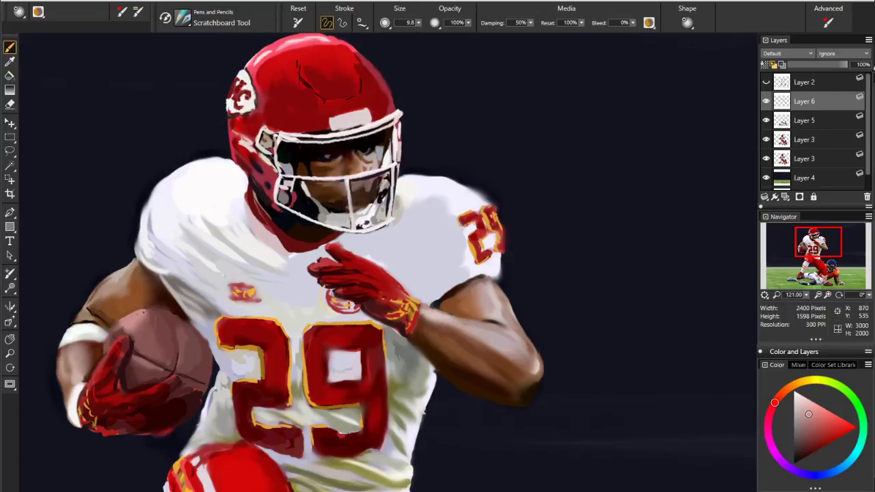
{"action": "left_click", "coordinate": [160, 307], "text": "alt"}
{"action": "left_click", "coordinate": [128, 325]}
{"action": "left_click", "coordinate": [140, 349], "text": "alt"}
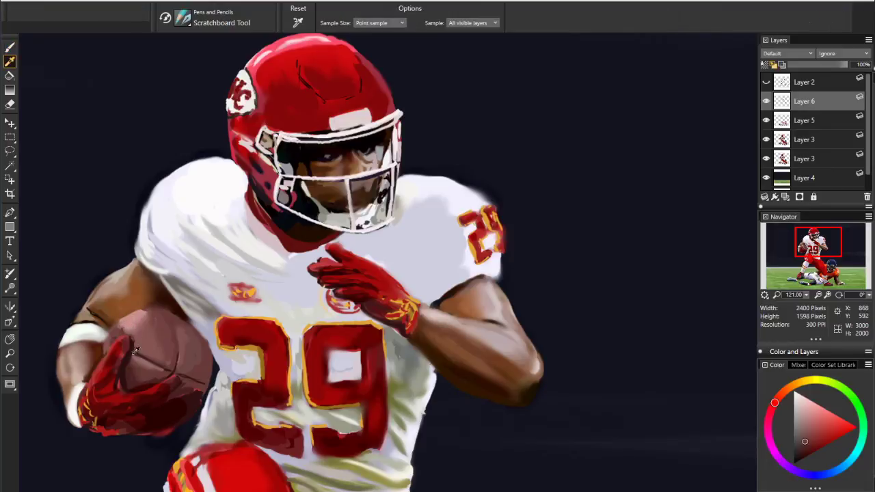
{"action": "key", "text": "alt"}
{"action": "left_click", "coordinate": [121, 321], "text": "alt"}
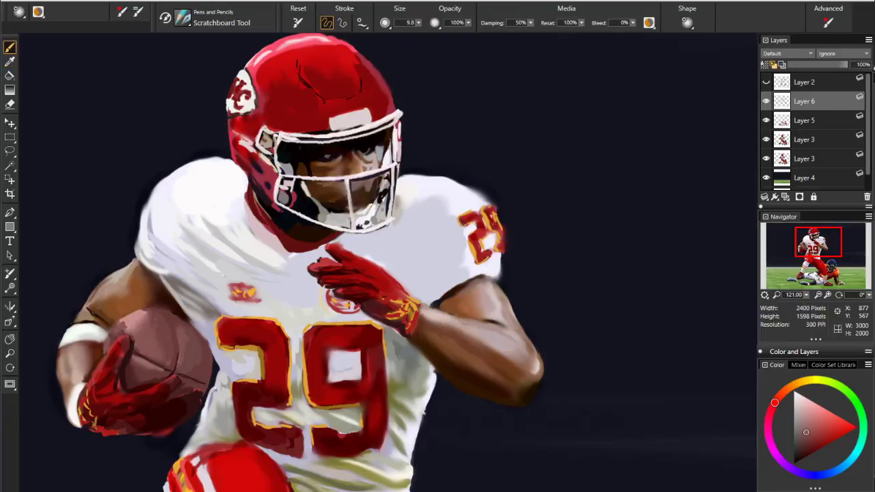
{"action": "left_click", "coordinate": [136, 312], "text": "alt"}
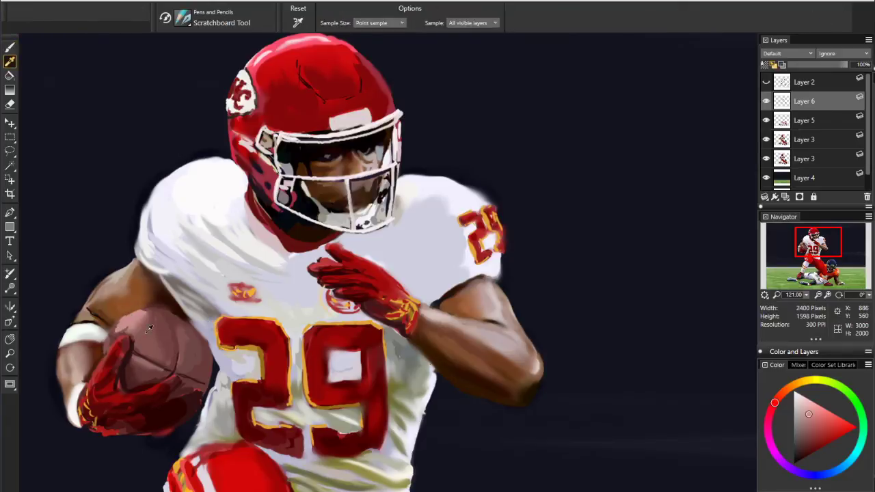
{"action": "left_click", "coordinate": [124, 319], "text": "alt"}
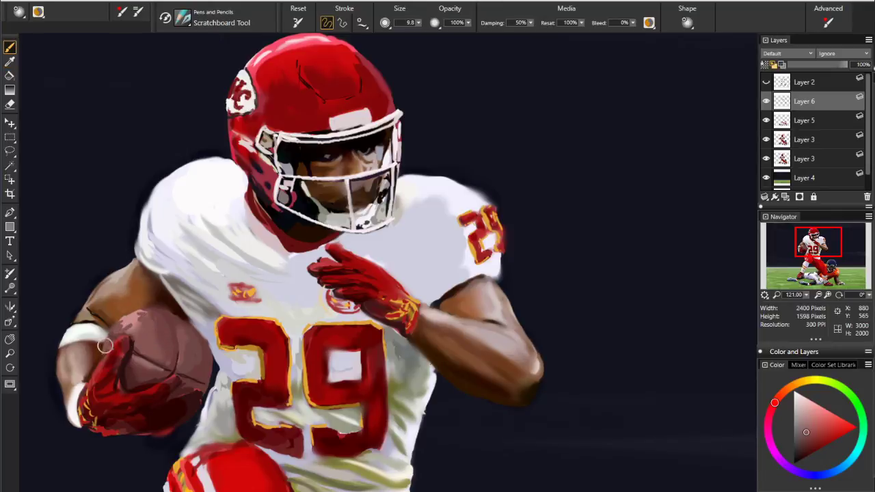
Touch up the ball-carrying forearm and the raised forearm near its wrist with skin tones sampled from the arms.
{"action": "left_click", "coordinate": [63, 352], "text": "alt"}
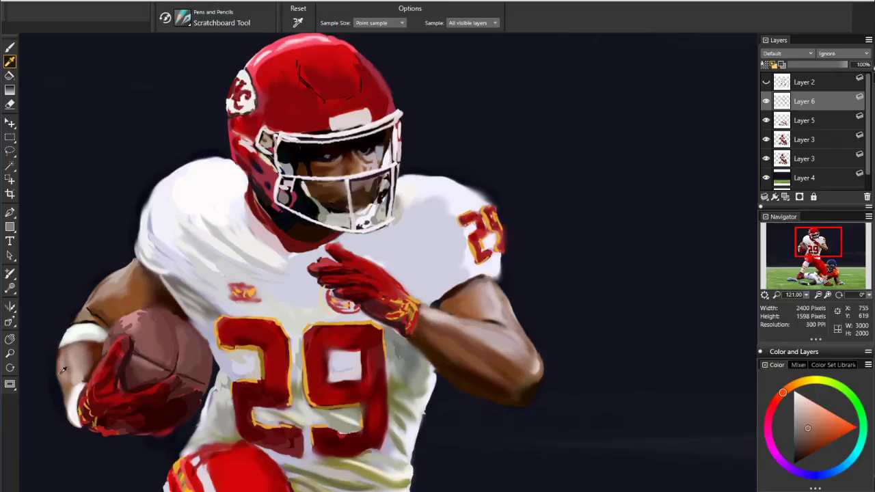
{"action": "left_click", "coordinate": [65, 361], "text": "alt"}
{"action": "left_click", "coordinate": [65, 360], "text": "alt"}
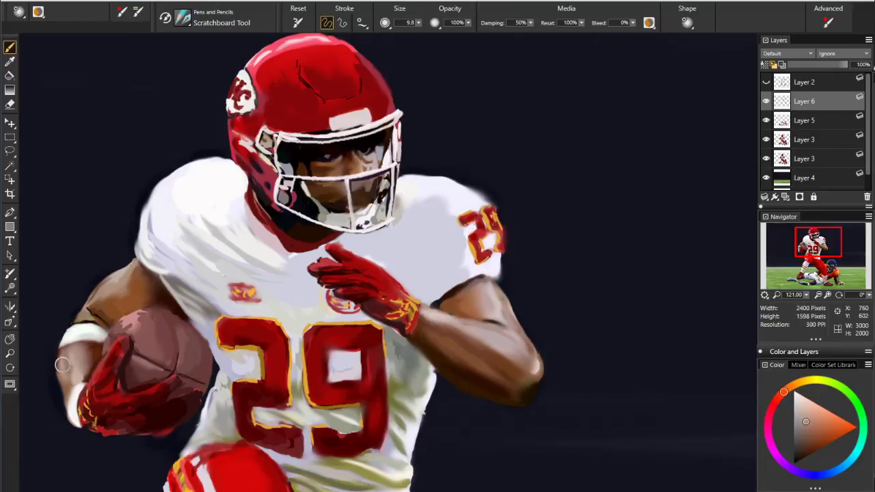
{"action": "left_click", "coordinate": [59, 345], "text": "alt"}
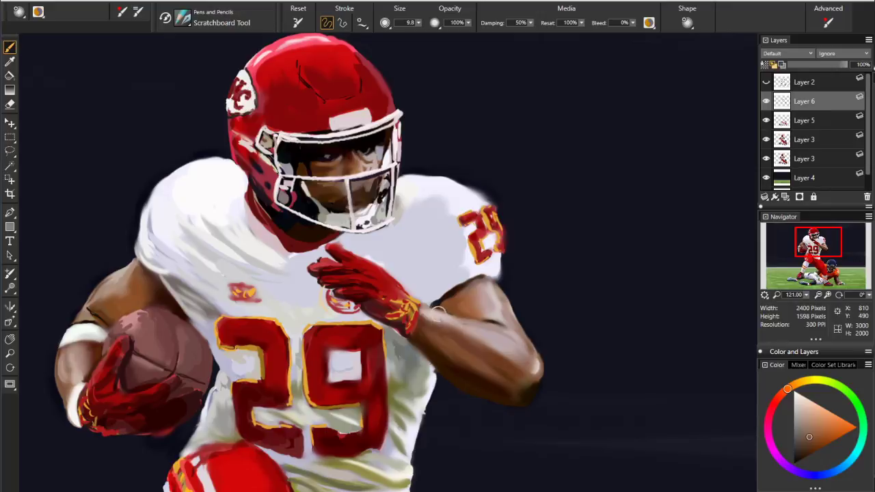
{"action": "left_click", "coordinate": [470, 317], "text": "alt"}
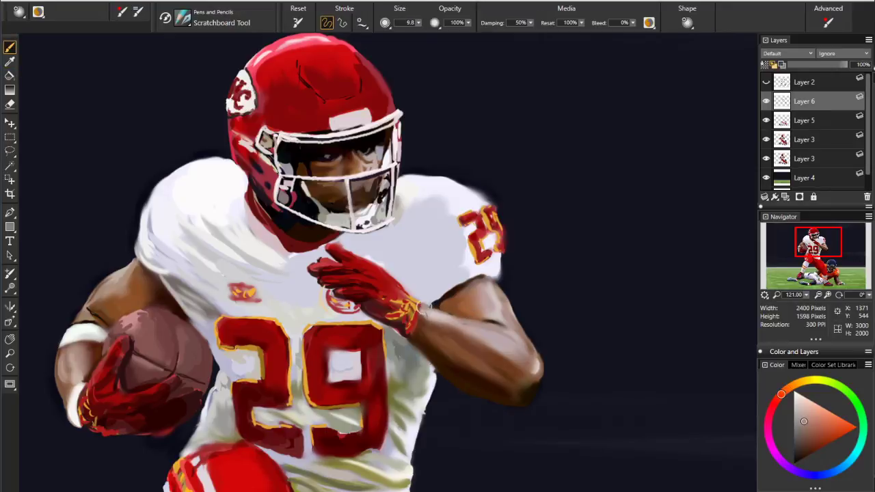
{"action": "left_click", "coordinate": [452, 315], "text": "alt"}
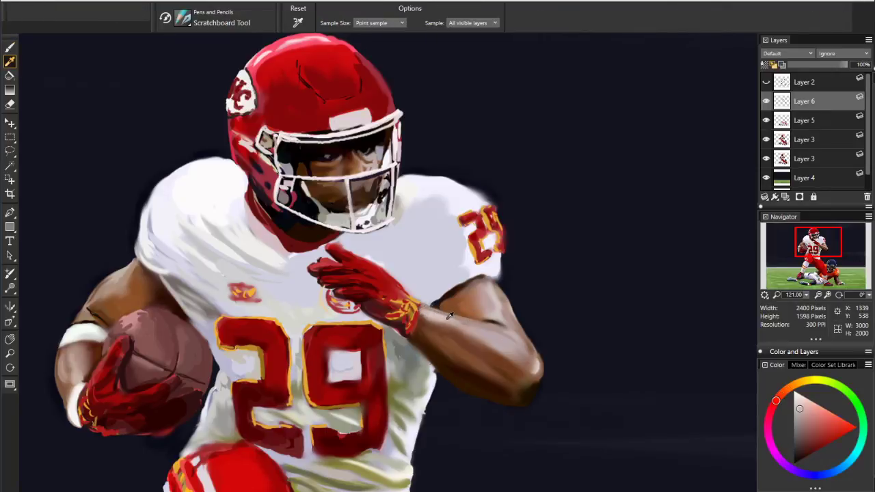
{"action": "left_click", "coordinate": [474, 294], "text": "alt"}
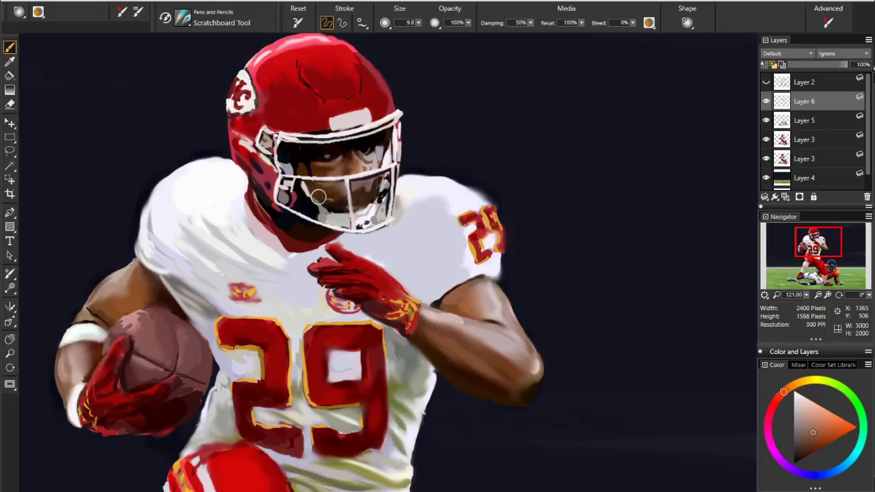
Add an off-white vertical bar to the face mask and darken the area around the mouth with a sampled near-black brown.
{"action": "left_click", "coordinate": [315, 172], "text": "alt"}
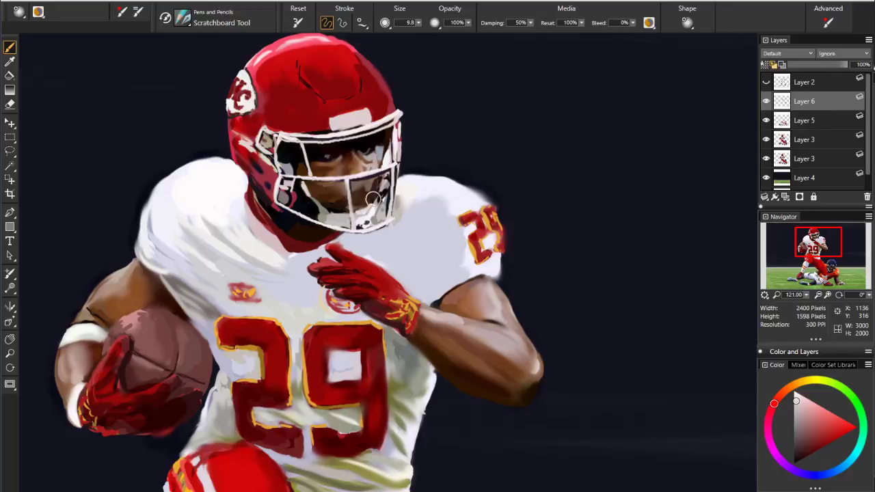
{"action": "key", "text": "alt"}
{"action": "left_click", "coordinate": [362, 202], "text": "alt"}
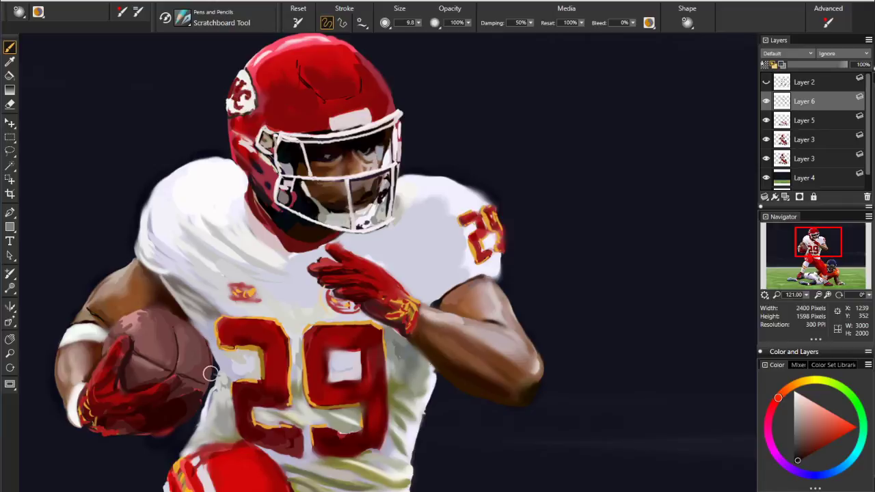
Define the football's outer edge with a sampled brown and the lower edge of the ball-holding glove with sampled reds.
{"action": "key", "text": "alt"}
{"action": "left_click", "coordinate": [196, 331]}
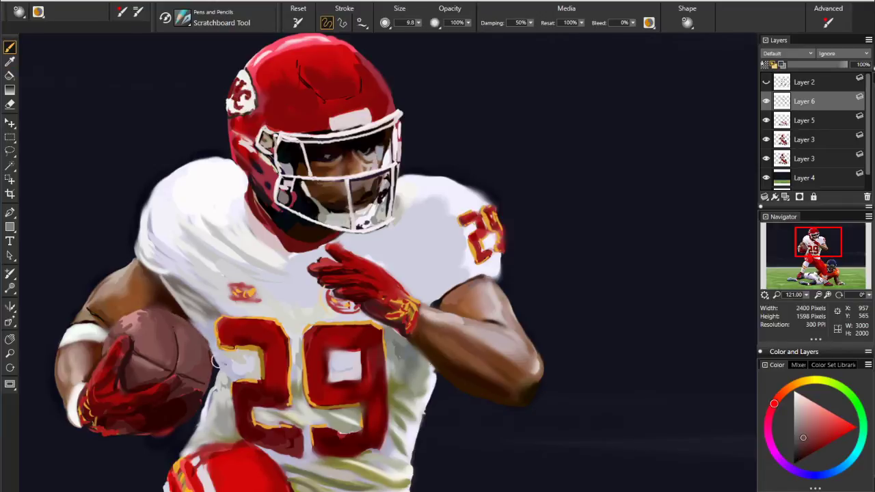
{"action": "key", "text": "alt"}
{"action": "left_click", "coordinate": [113, 420]}
{"action": "key", "text": "alt"}
{"action": "left_click", "coordinate": [116, 394]}
{"action": "left_click", "coordinate": [162, 408], "text": "alt"}
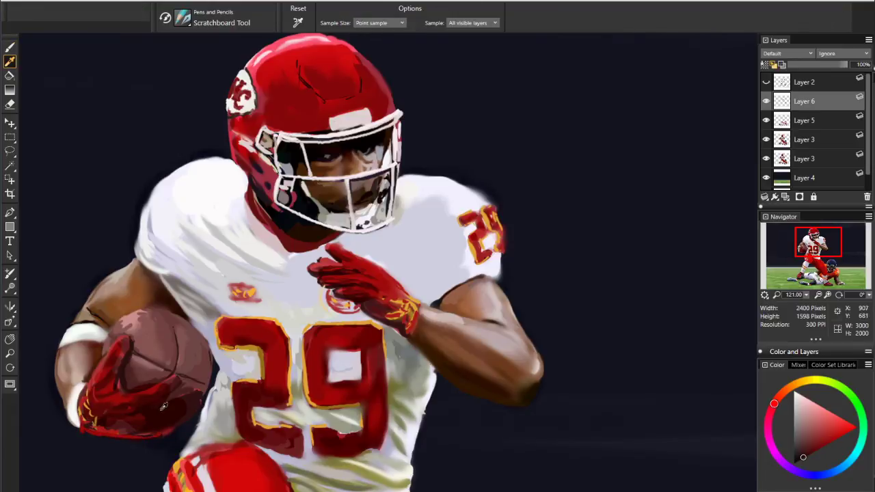
{"action": "left_click_drag", "start_coordinate": [83, 429], "coordinate": [101, 432]}
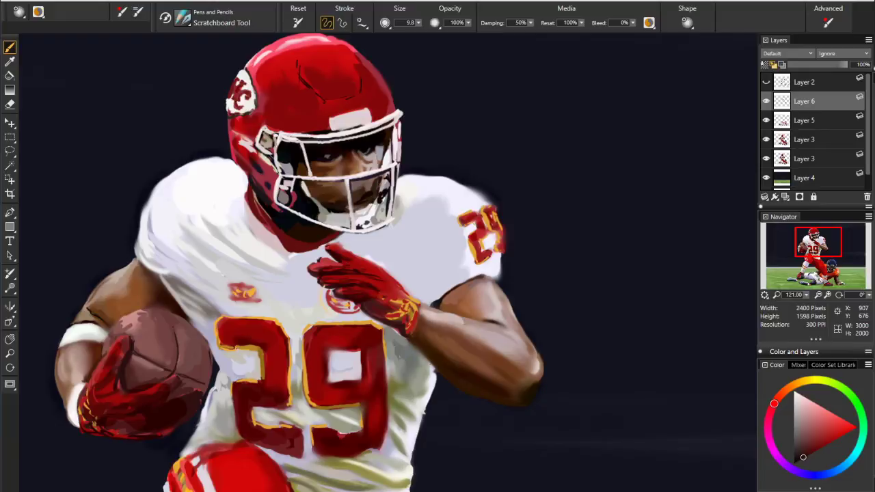
Outline the outer edge of the 9 and the bottoms of both chest digits in a slightly darkened sampled yellow-orange.
{"action": "left_click", "coordinate": [349, 237], "text": "alt"}
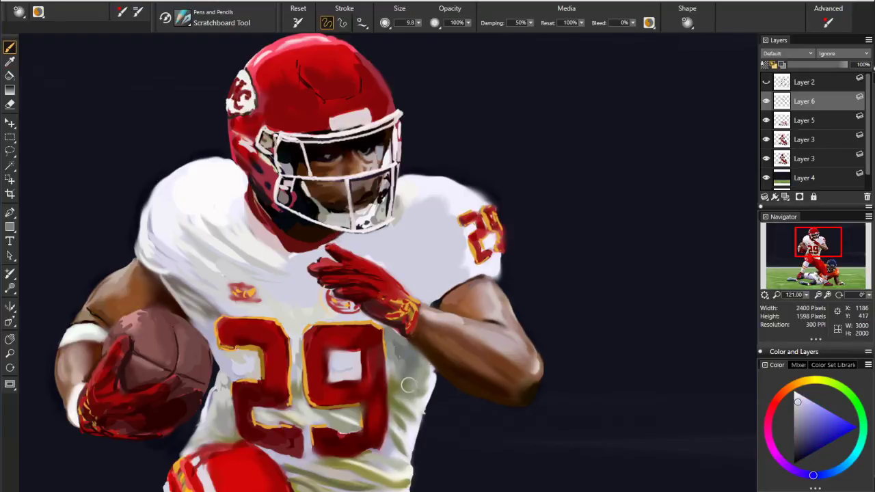
{"action": "key", "text": "d"}
{"action": "left_click", "coordinate": [411, 309]}
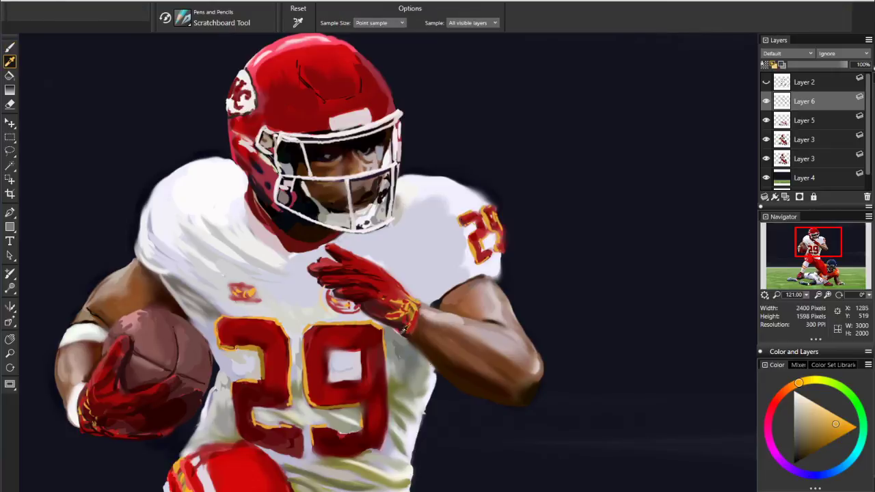
{"action": "key", "text": "b"}
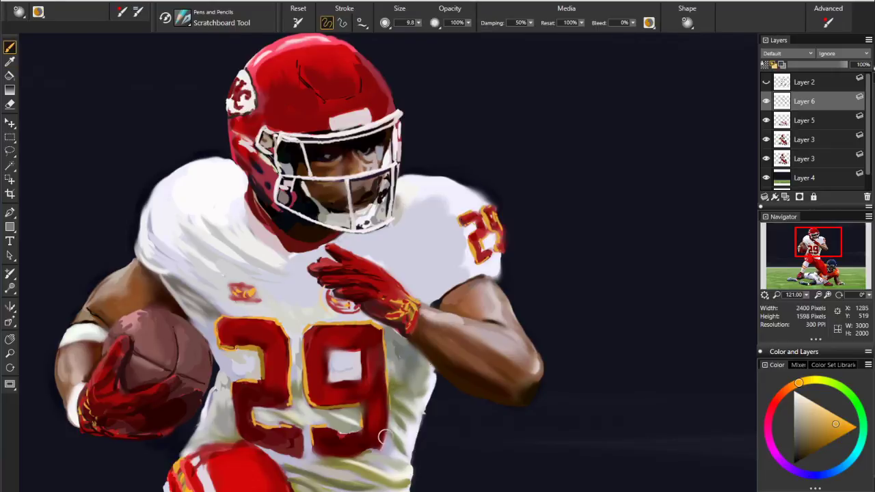
{"action": "left_click", "coordinate": [831, 430]}
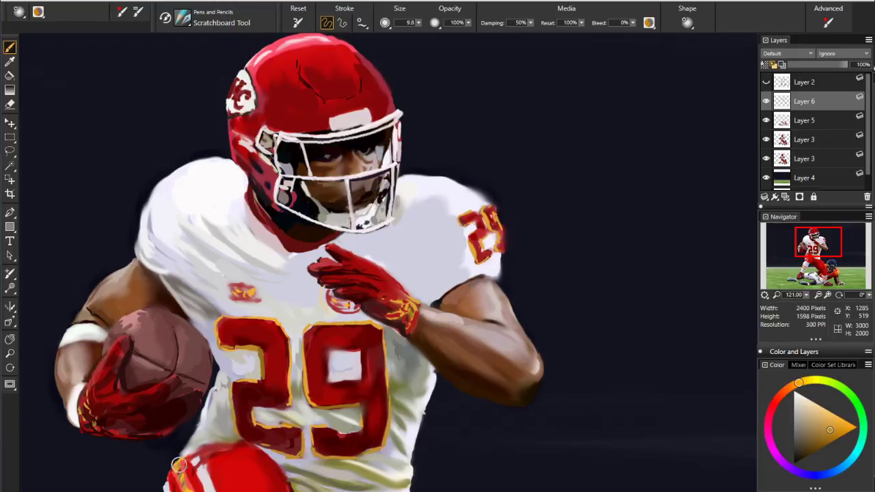
Paint the jersey folds above the raised thigh and the jersey's opposite edge with sampled grey and near-white tones.
{"action": "left_click", "coordinate": [197, 432], "text": "alt"}
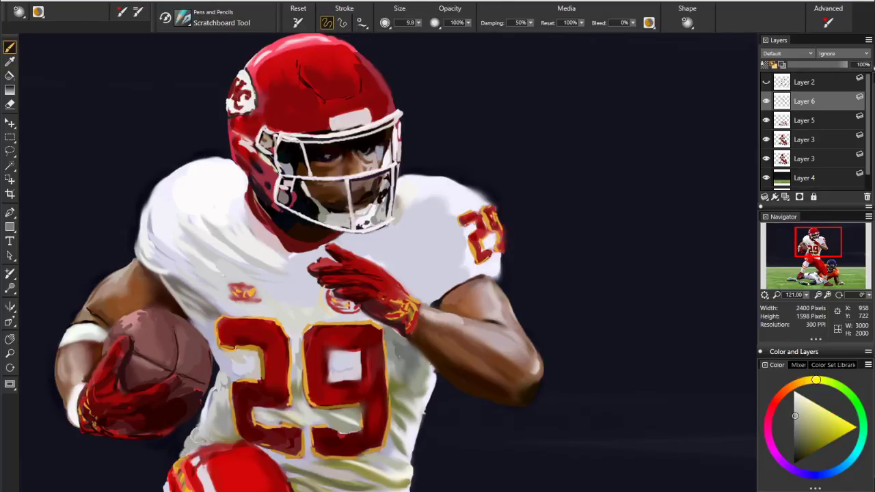
{"action": "left_click", "coordinate": [207, 414], "text": "alt"}
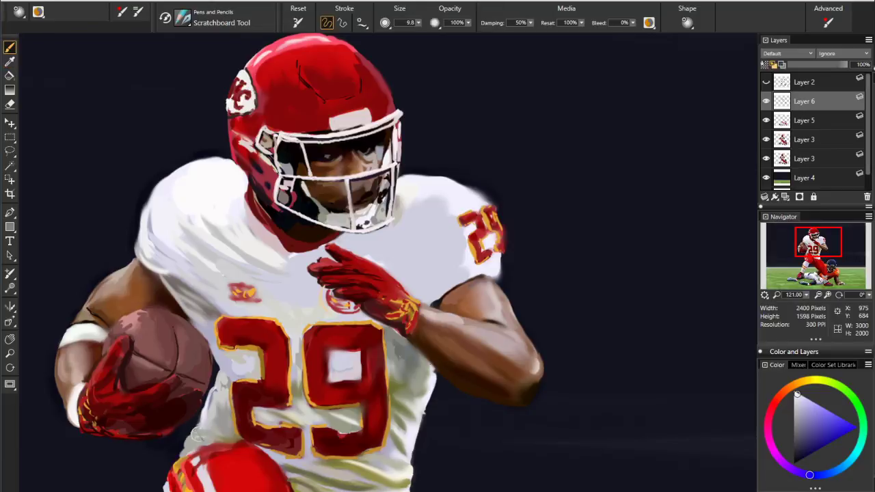
{"action": "mouse_move", "coordinate": [201, 441]}
{"action": "left_mouse_down"}
{"action": "mouse_move", "coordinate": [187, 436]}
{"action": "mouse_move", "coordinate": [218, 433]}
{"action": "mouse_move", "coordinate": [213, 444]}
{"action": "left_mouse_up"}
{"action": "left_click", "coordinate": [425, 403], "text": "alt"}
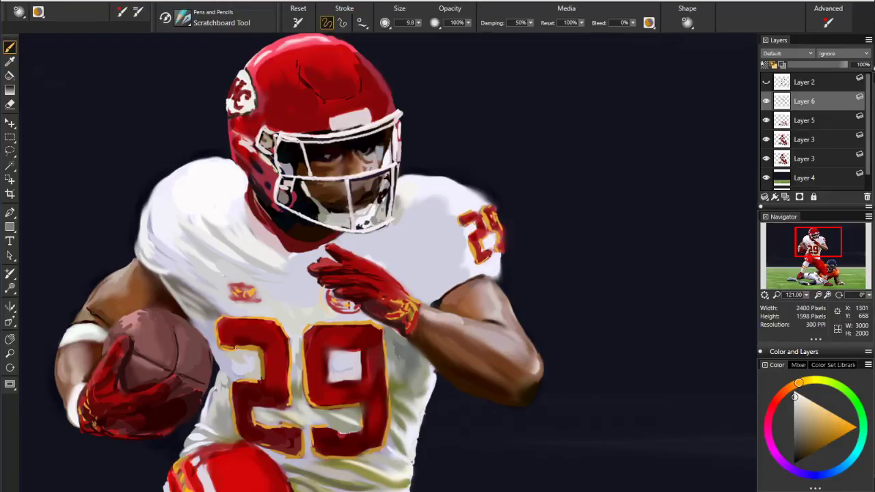
Clean up the helmet's edge beside the logo with the sampled dark background colour and check it against the Layer 2 sketch.
{"action": "left_click_drag", "start_coordinate": [807, 295], "coordinate": [788, 256]}
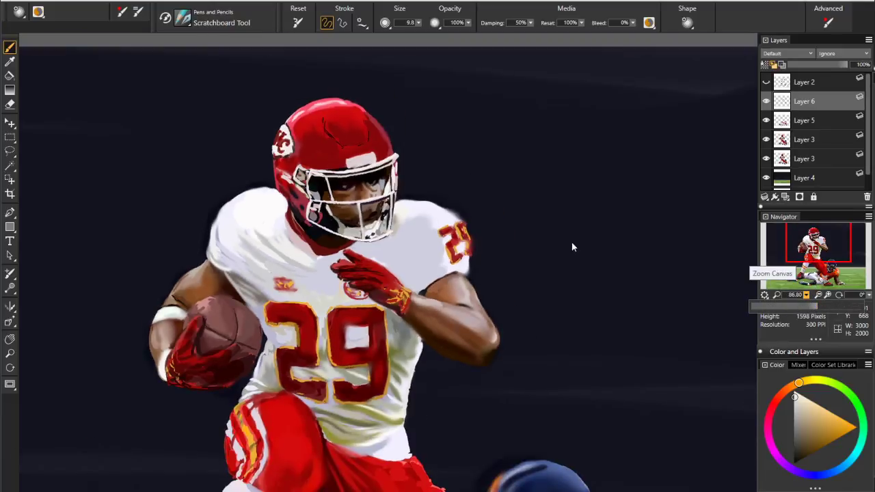
{"action": "key", "text": "alt"}
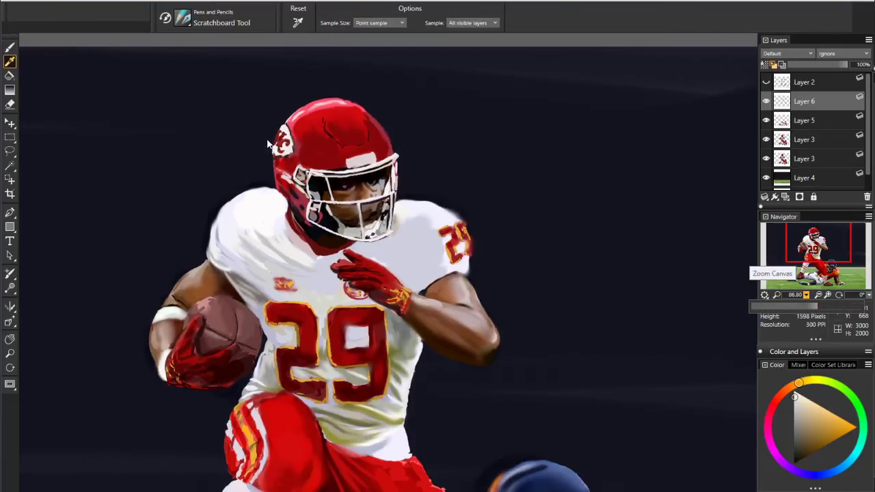
{"action": "left_click", "coordinate": [268, 133]}
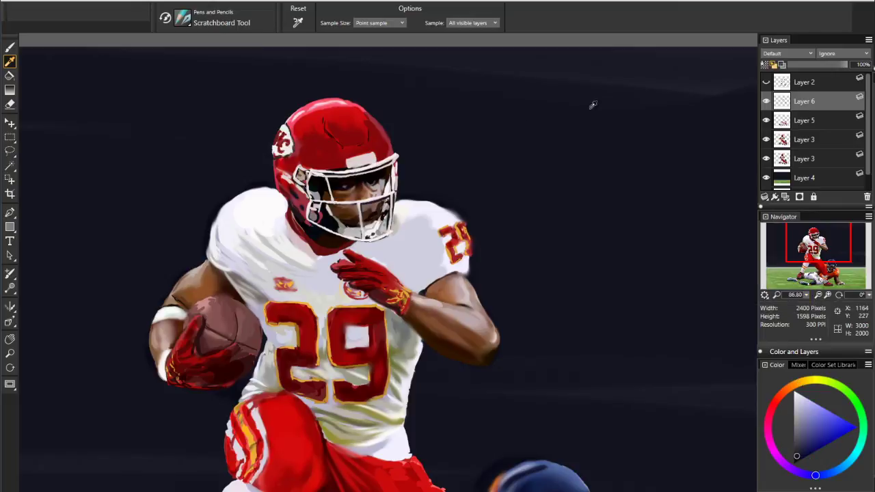
{"action": "left_click", "coordinate": [766, 83]}
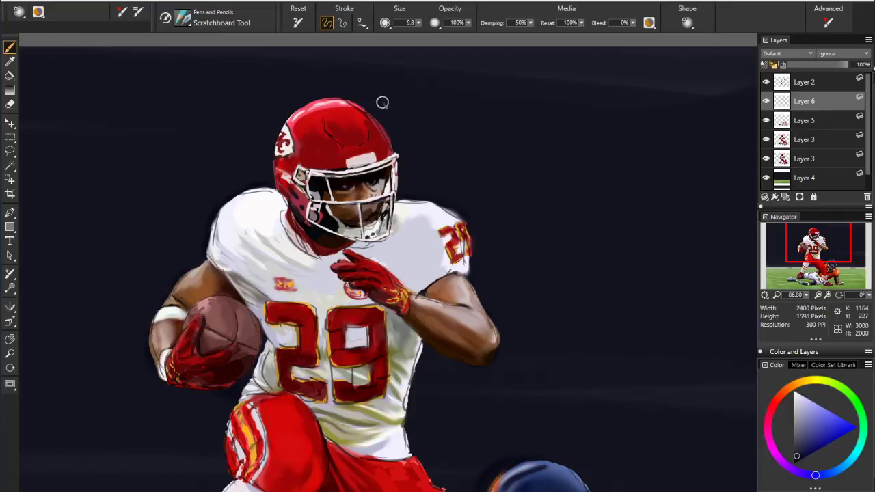
{"action": "left_click", "coordinate": [767, 82]}
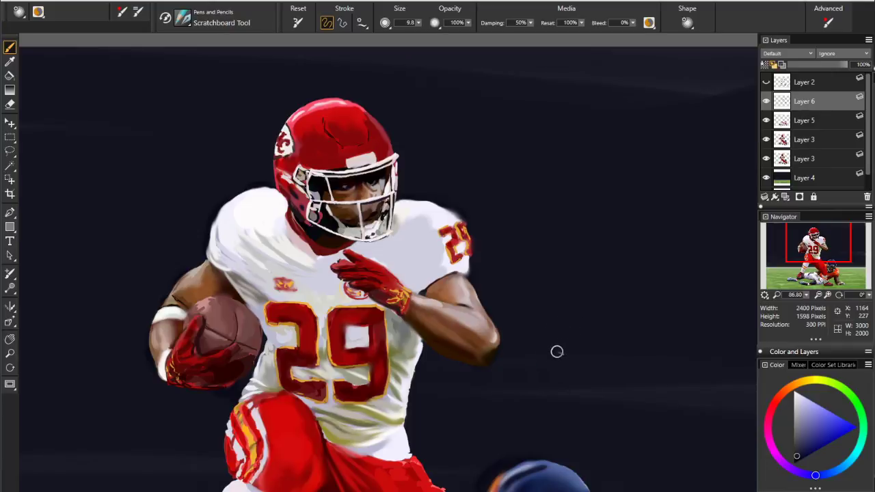
Sharpen the yellow and white stripes on the side of the runner's raised thigh with sampled yellow-orange and off-white tones.
{"action": "left_click_drag", "start_coordinate": [792, 263], "coordinate": [791, 274]}
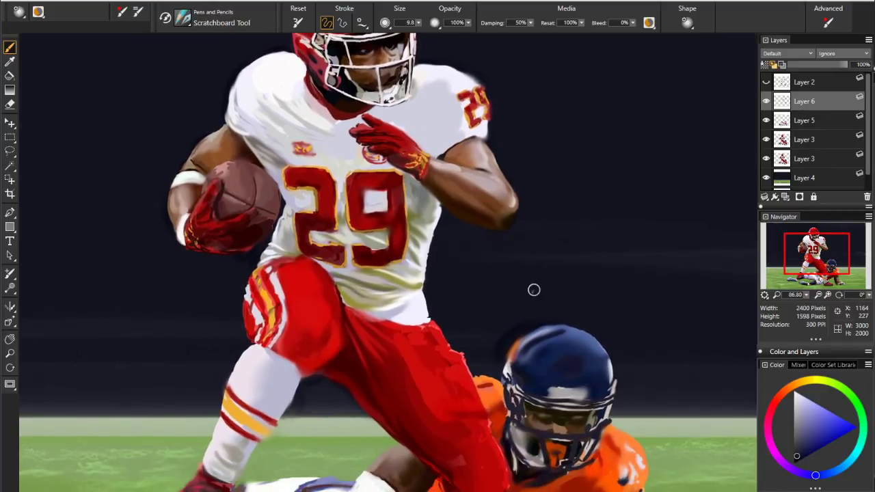
{"action": "left_click", "coordinate": [269, 294], "text": "alt"}
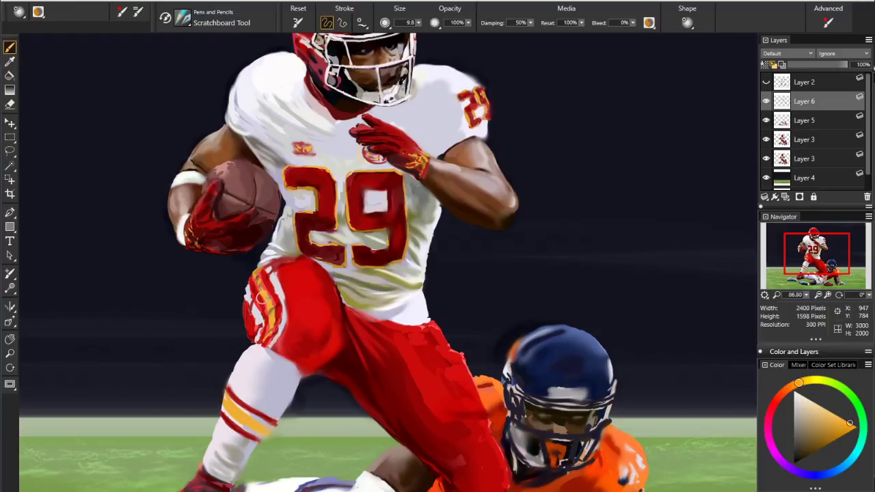
{"action": "mouse_move", "coordinate": [267, 282]}
{"action": "left_mouse_down"}
{"action": "mouse_move", "coordinate": [257, 297]}
{"action": "mouse_move", "coordinate": [274, 291]}
{"action": "left_mouse_up"}
{"action": "left_click_drag", "start_coordinate": [272, 326], "coordinate": [270, 334]}
{"action": "left_click", "coordinate": [263, 320], "text": "alt"}
{"action": "left_click", "coordinate": [262, 325], "text": "alt"}
{"action": "left_click", "coordinate": [263, 320], "text": "alt"}
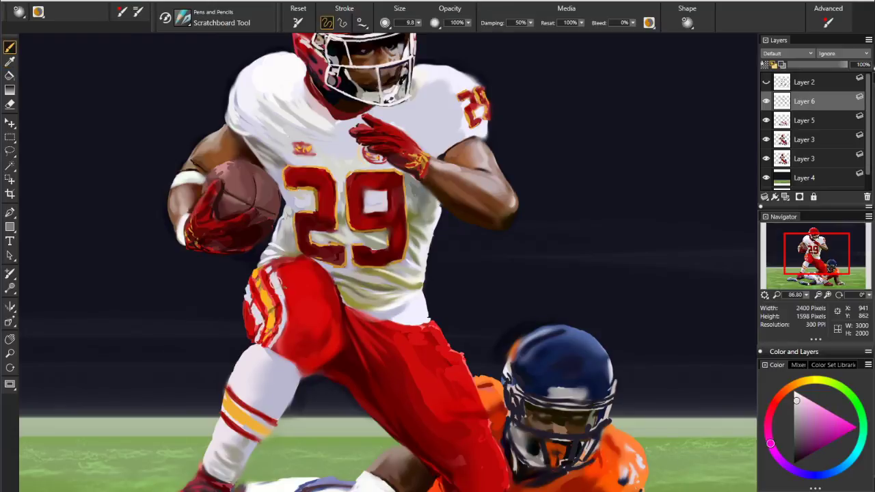
{"action": "left_click", "coordinate": [259, 277], "text": "alt"}
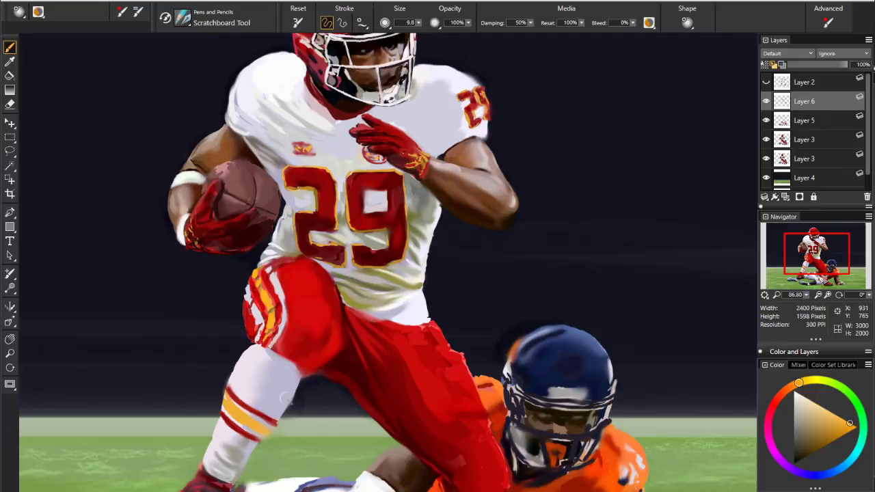
Clean up the raised lower leg's edges with the sampled dark background colour and touch up the sock stripes with sampled yellow and red.
{"action": "left_click", "coordinate": [303, 387], "text": "alt"}
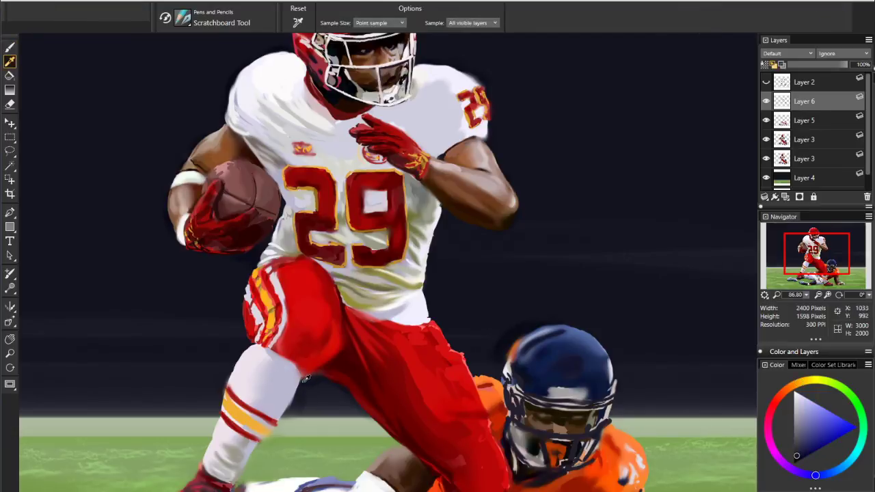
{"action": "left_click_drag", "start_coordinate": [296, 397], "coordinate": [288, 412]}
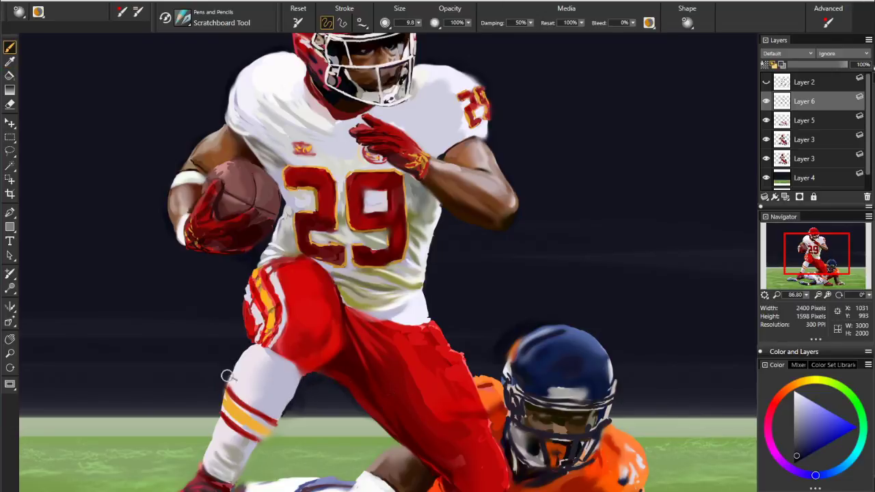
{"action": "left_click", "coordinate": [232, 397], "text": "alt"}
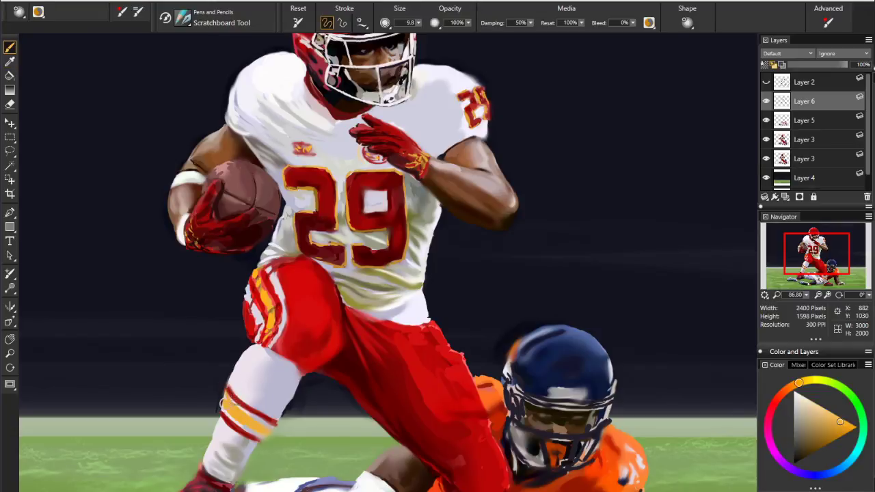
{"action": "left_click", "coordinate": [237, 378], "text": "alt"}
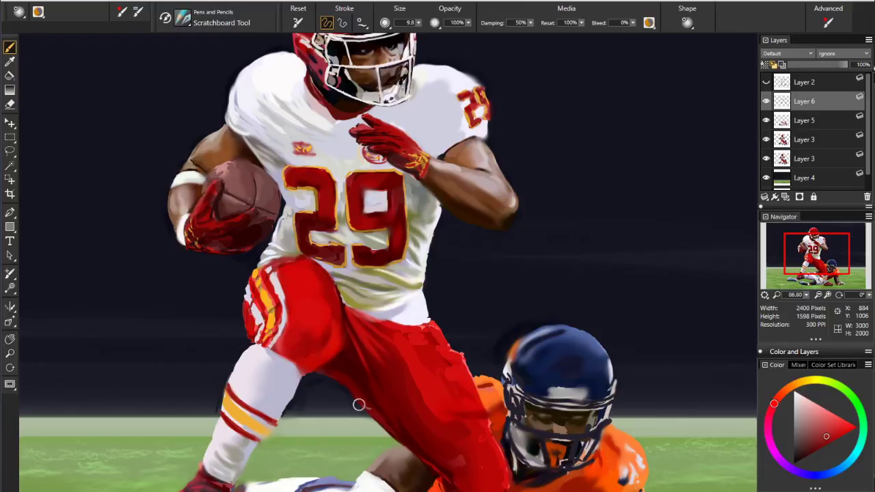
Fill the background between the runner's legs with sampled dark navy and define the sock's upper edge with its sampled pale tone.
{"action": "left_click", "coordinate": [321, 386], "text": "alt"}
{"action": "left_click_drag", "start_coordinate": [312, 391], "coordinate": [313, 372]}
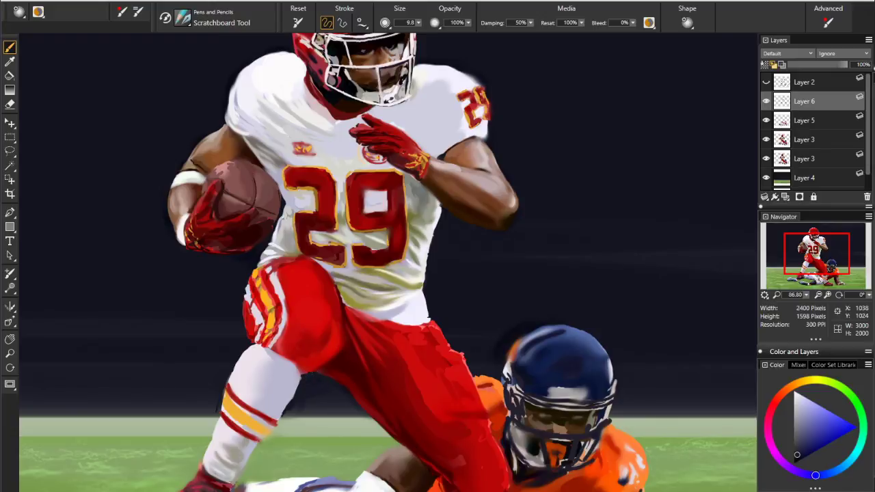
{"action": "mouse_move", "coordinate": [326, 416]}
{"action": "left_mouse_down"}
{"action": "mouse_move", "coordinate": [295, 409]}
{"action": "mouse_move", "coordinate": [346, 409]}
{"action": "left_mouse_up"}
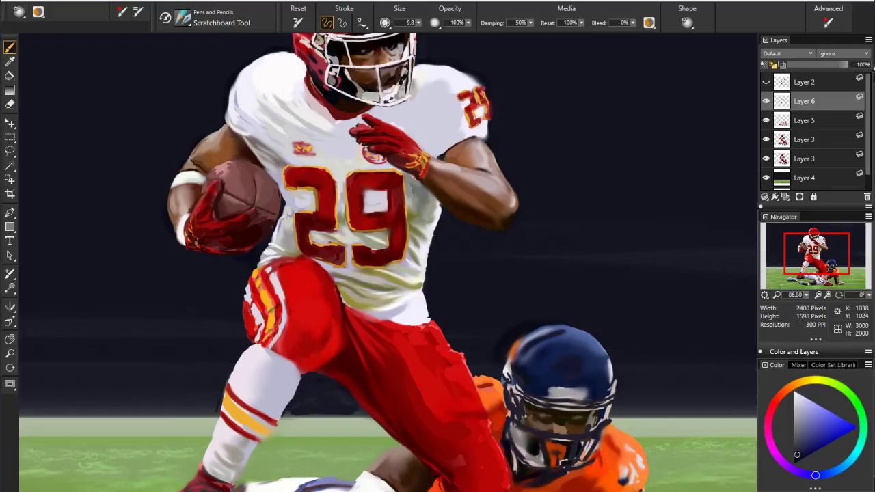
{"action": "key", "text": "alt"}
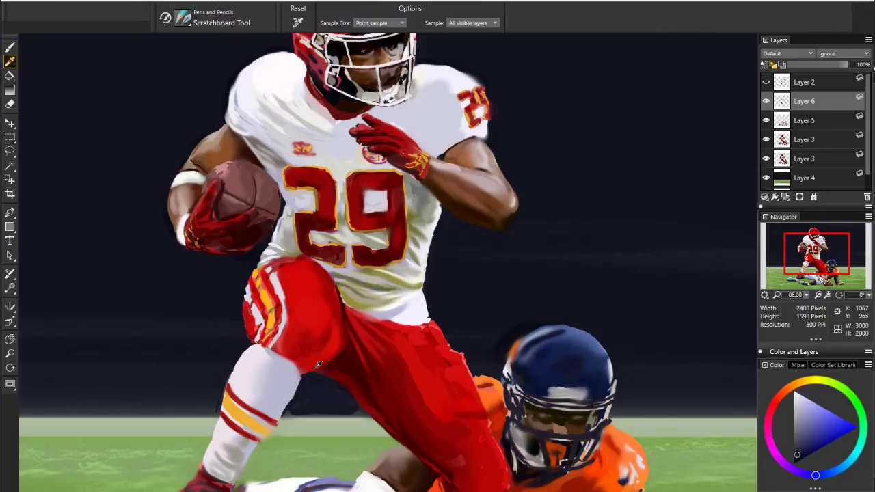
{"action": "left_click", "coordinate": [299, 372]}
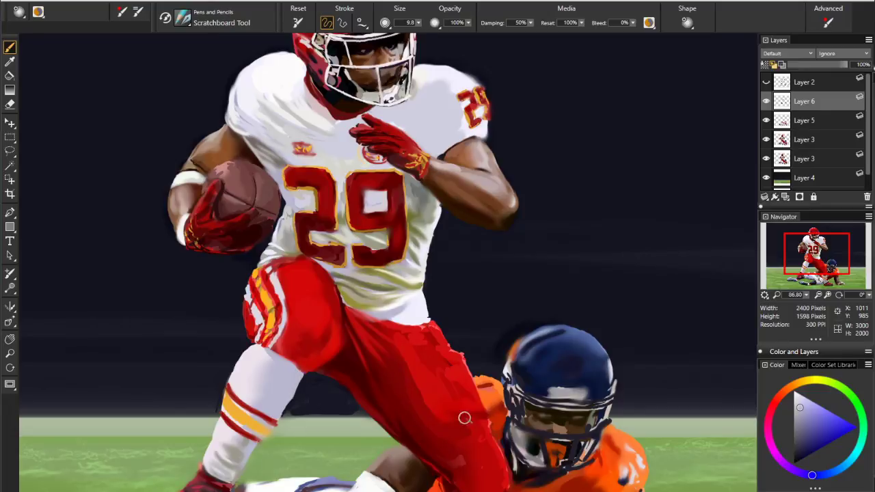
Highlight the outer edge of the runner's pants in lightened sampled red and brighten the upper parts of the chest digits.
{"action": "key", "text": "d"}
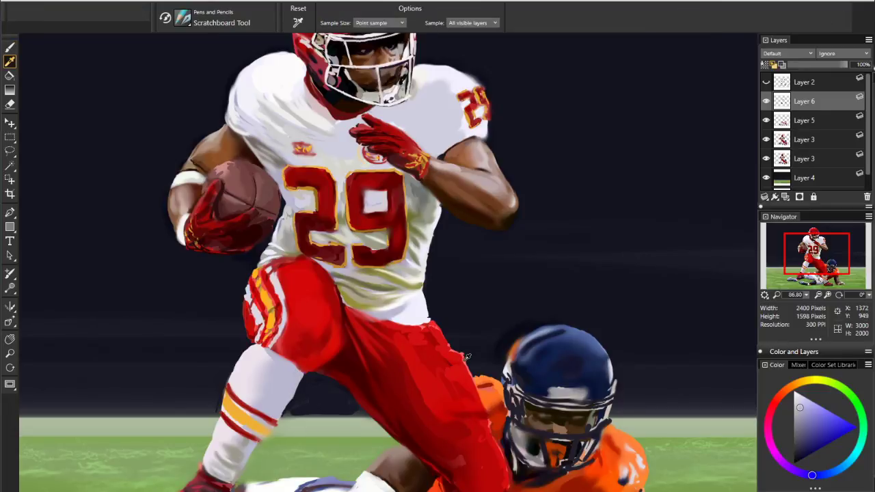
{"action": "left_click", "coordinate": [463, 351]}
{"action": "key", "text": "b"}
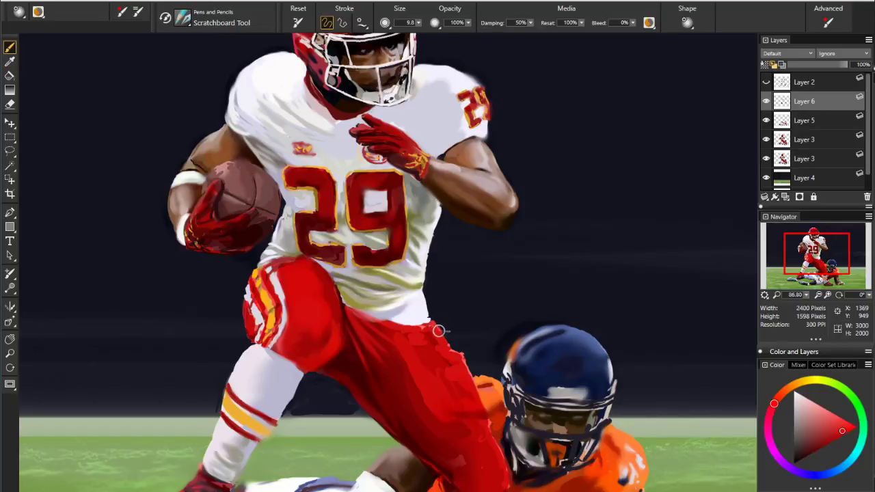
{"action": "key", "text": "d"}
{"action": "left_click", "coordinate": [466, 355]}
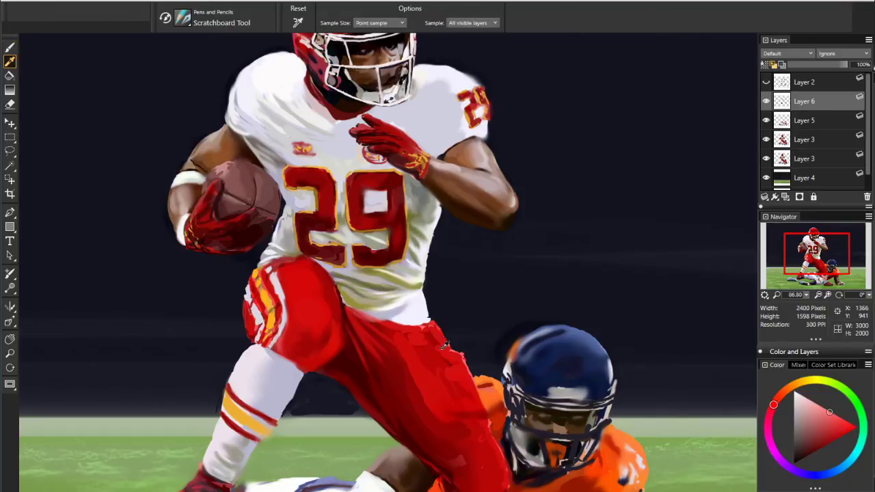
{"action": "key", "text": "b"}
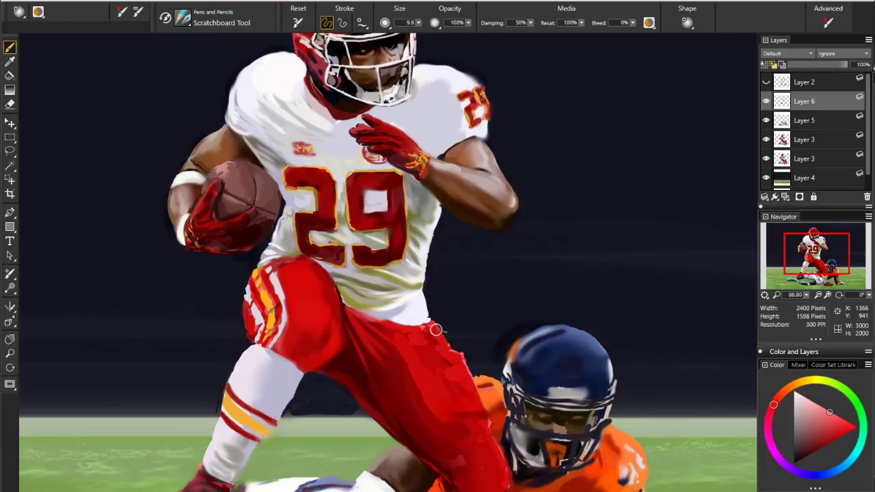
{"action": "mouse_move", "coordinate": [437, 329]}
{"action": "left_mouse_down"}
{"action": "mouse_move", "coordinate": [445, 349]}
{"action": "mouse_move", "coordinate": [464, 359]}
{"action": "left_mouse_up"}
{"action": "key", "text": "ctrl+z"}
{"action": "left_click_drag", "start_coordinate": [459, 357], "coordinate": [468, 374]}
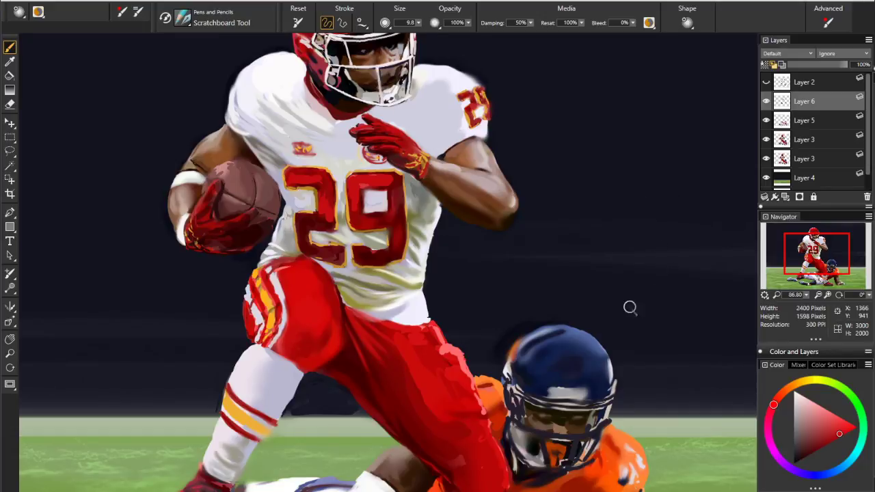
Clean up the field and dark background edge behind the runner's raised calf with sampled greens and dark navy.
{"action": "left_click_drag", "start_coordinate": [816, 253], "coordinate": [813, 268]}
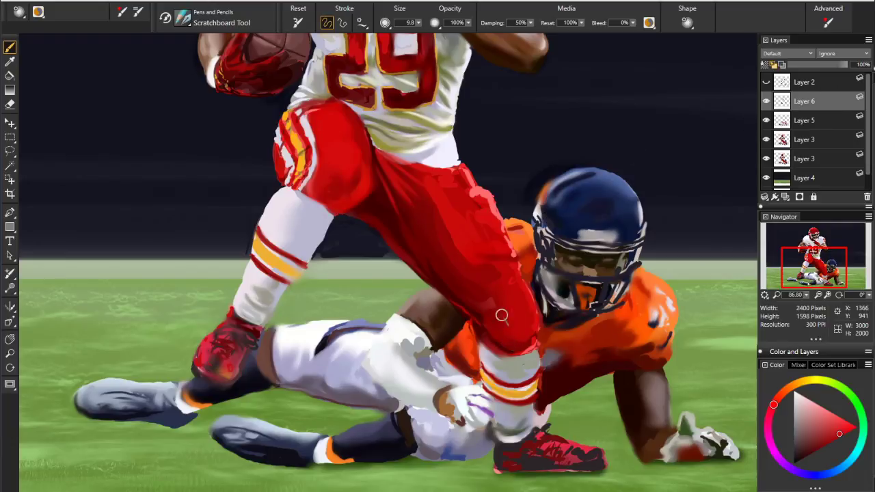
{"action": "left_click", "coordinate": [290, 288], "text": "alt"}
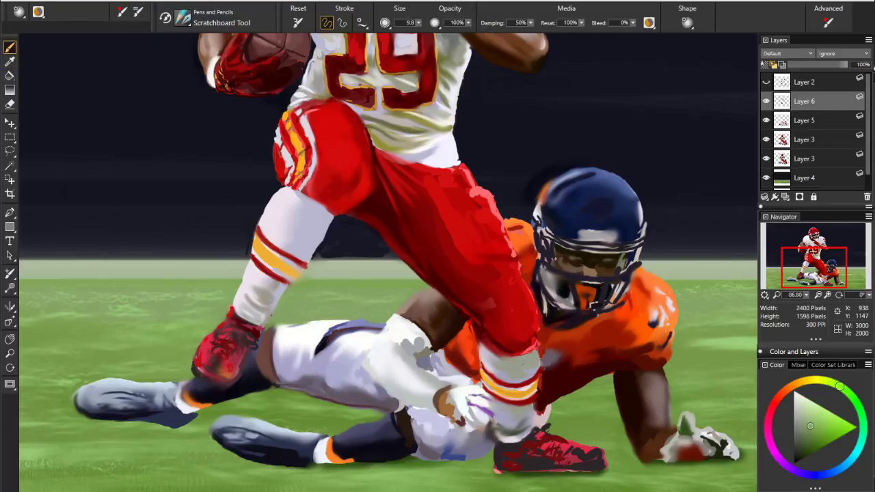
{"action": "left_click", "coordinate": [318, 265], "text": "alt"}
{"action": "left_click", "coordinate": [318, 281], "text": "alt"}
{"action": "left_click", "coordinate": [346, 247], "text": "alt"}
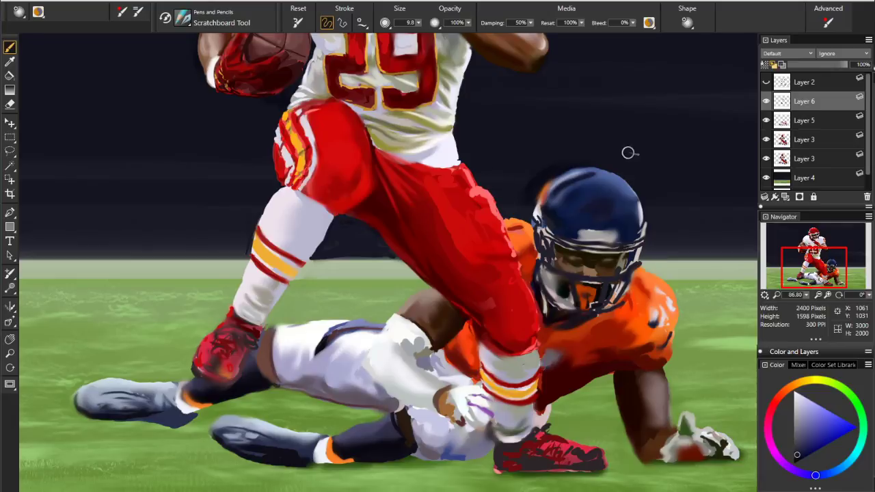
Show the Layer 2 sketch and reshape the fallen player's helmet edge and dome with sampled dark background and blue tones.
{"action": "key", "text": "alt"}
{"action": "left_click", "coordinate": [551, 173], "text": "alt"}
{"action": "left_click", "coordinate": [766, 82]}
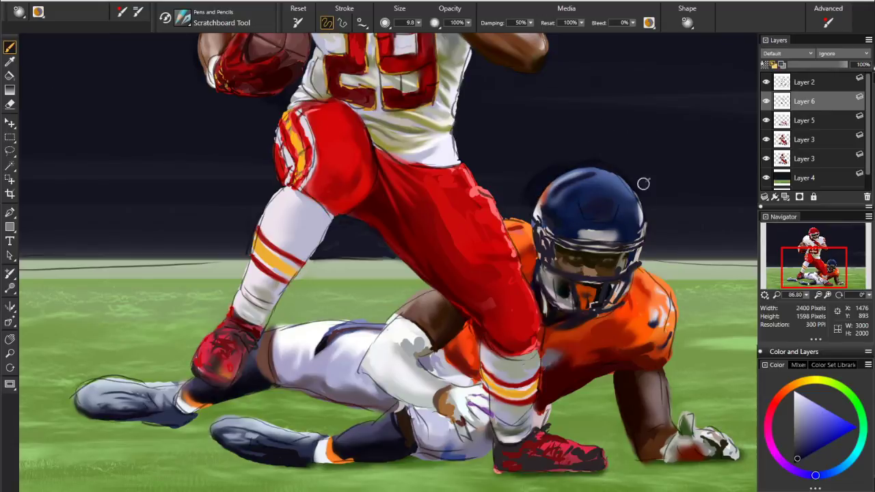
{"action": "left_click", "coordinate": [589, 177], "text": "alt"}
{"action": "mouse_move", "coordinate": [592, 176]}
{"action": "left_mouse_down"}
{"action": "mouse_move", "coordinate": [557, 194]}
{"action": "mouse_move", "coordinate": [560, 184]}
{"action": "mouse_move", "coordinate": [568, 198]}
{"action": "mouse_move", "coordinate": [602, 180]}
{"action": "mouse_move", "coordinate": [623, 201]}
{"action": "mouse_move", "coordinate": [610, 183]}
{"action": "left_mouse_up"}
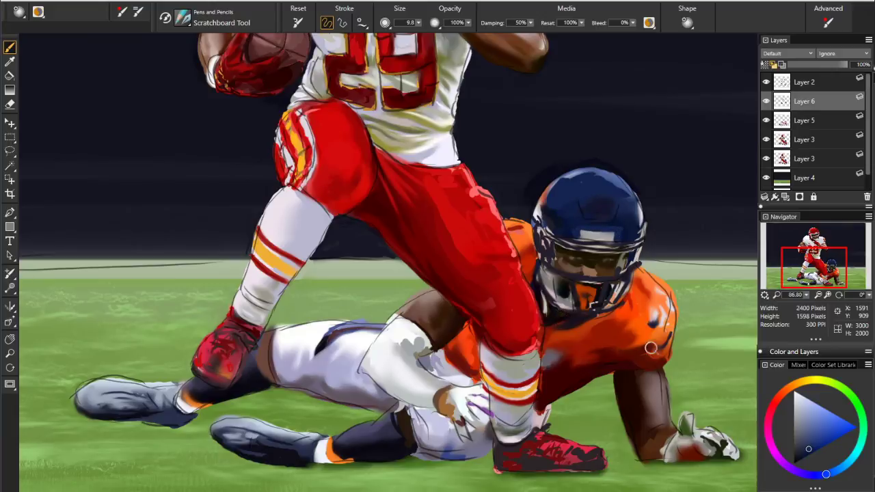
Clean up the grass around the fallen player's orange shoulder with sampled greens and hide the Layer 2 sketch.
{"action": "key", "text": "d"}
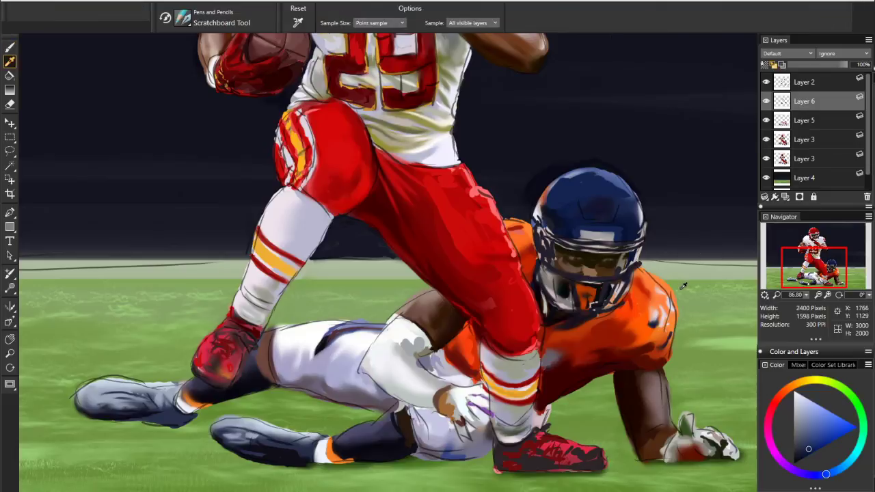
{"action": "left_click", "coordinate": [684, 286]}
{"action": "key", "text": "b"}
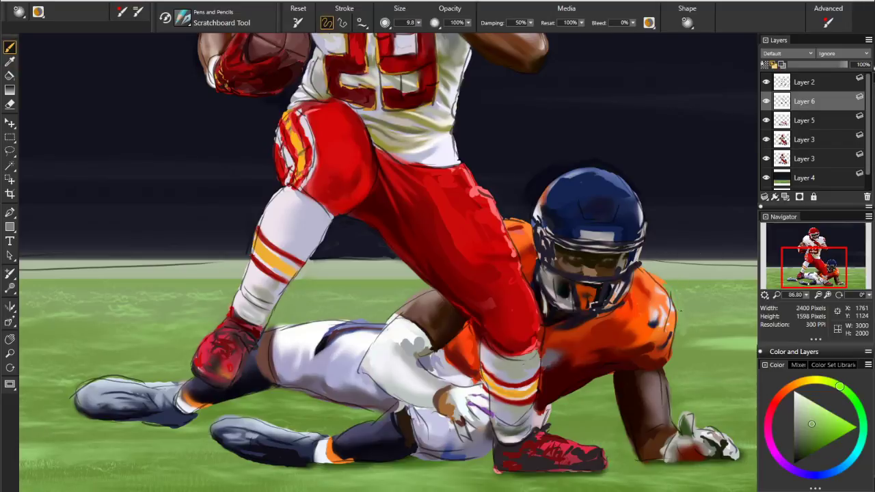
{"action": "left_click", "coordinate": [681, 265], "text": "alt"}
{"action": "left_click", "coordinate": [766, 81]}
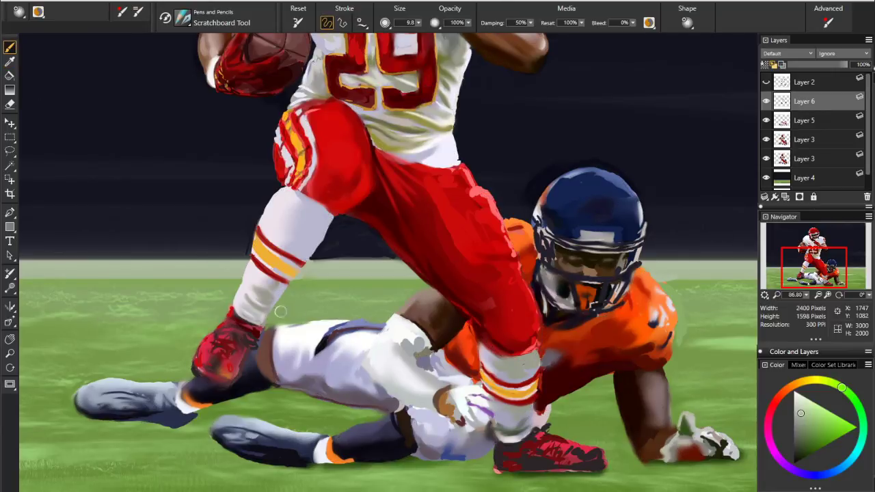
Darken the fallen player's rear navy sock and the area below the front knee with a sampled near-black.
{"action": "left_click", "coordinate": [249, 383], "text": "alt"}
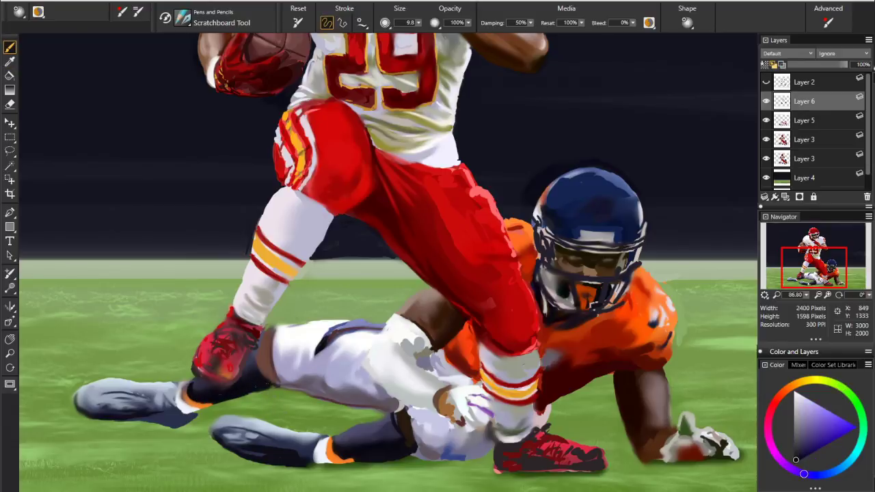
{"action": "left_click_drag", "start_coordinate": [237, 382], "coordinate": [247, 362]}
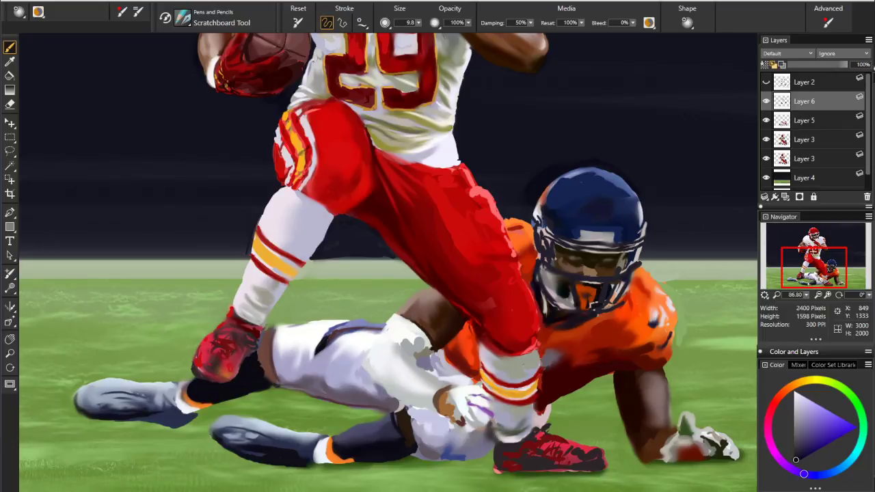
{"action": "left_click_drag", "start_coordinate": [398, 414], "coordinate": [394, 410]}
Smooth the fallen player's white arm sleeve with sampled off-white and shade its edges and elbow fold in darker grey-green.
{"action": "key", "text": "d"}
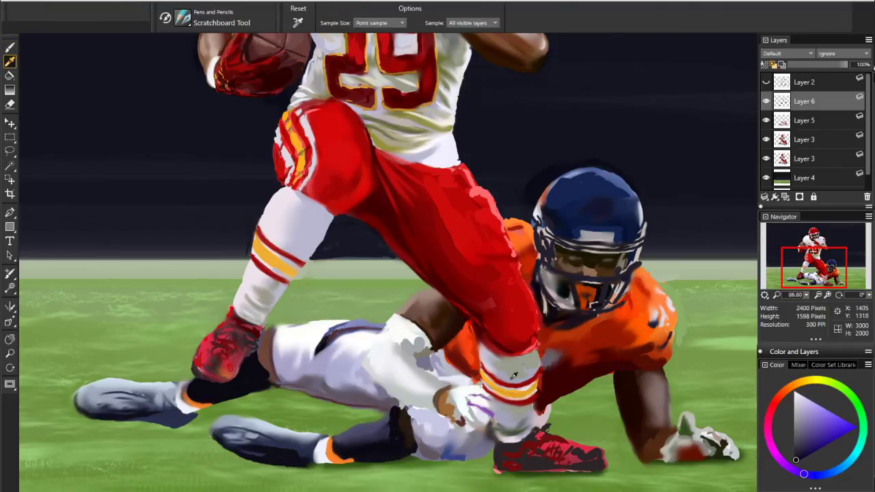
{"action": "left_click", "coordinate": [410, 388]}
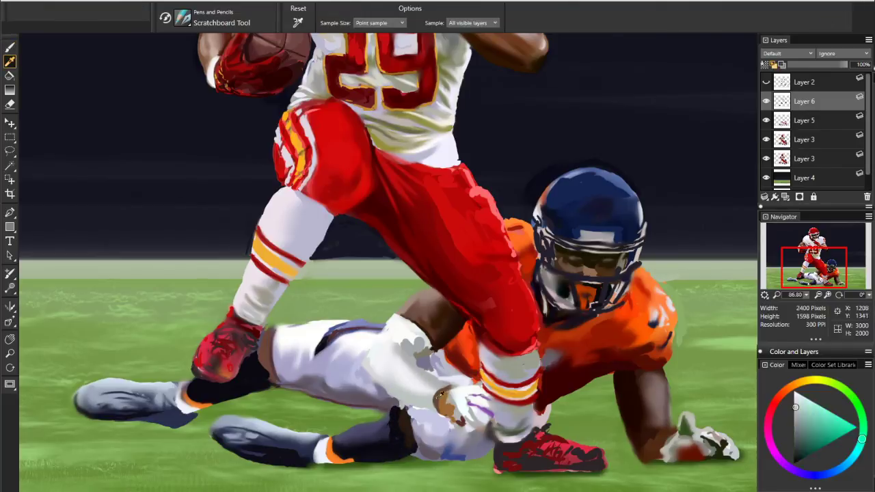
{"action": "key", "text": "b"}
{"action": "mouse_move", "coordinate": [375, 344]}
{"action": "left_mouse_down"}
{"action": "mouse_move", "coordinate": [363, 365]}
{"action": "mouse_move", "coordinate": [372, 376]}
{"action": "mouse_move", "coordinate": [432, 409]}
{"action": "left_mouse_up"}
{"action": "left_click_drag", "start_coordinate": [422, 360], "coordinate": [406, 354]}
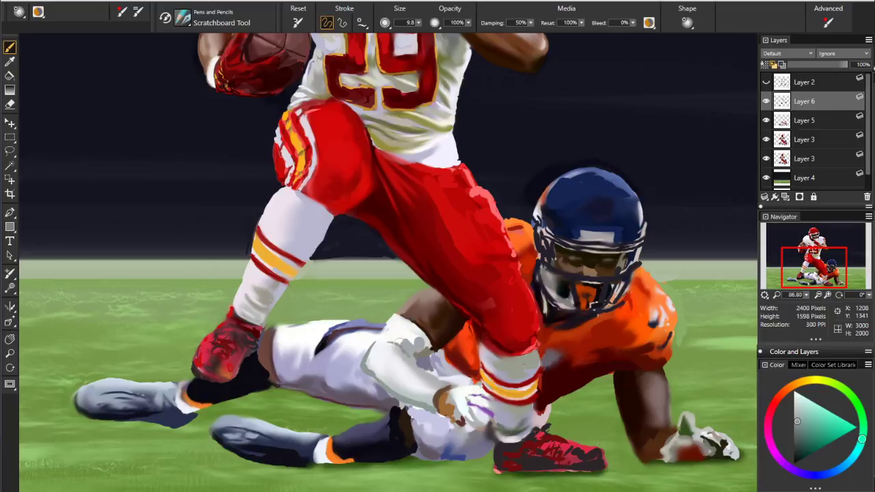
{"action": "left_click", "coordinate": [801, 443]}
{"action": "left_click_drag", "start_coordinate": [435, 351], "coordinate": [432, 347]}
Refine the fallen player's white thigh edge and dark pants stripe, and shade the front navy sock with sampled navy tones.
{"action": "left_click", "coordinate": [309, 325], "text": "alt"}
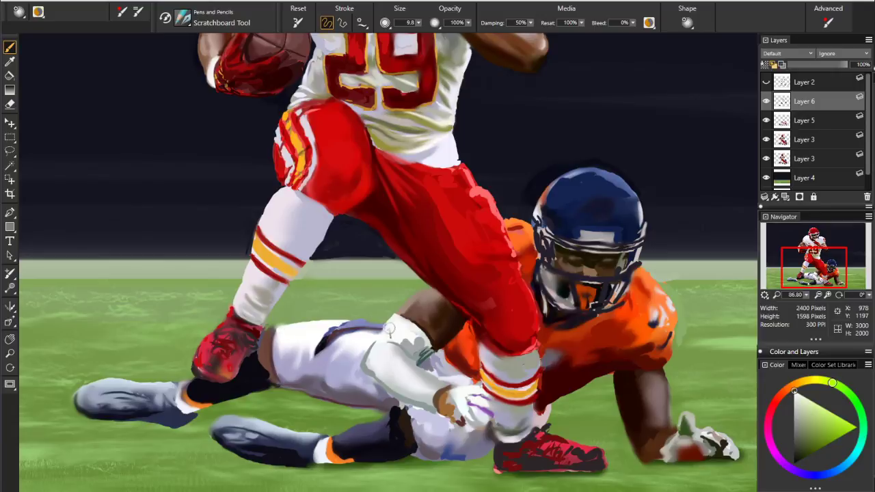
{"action": "left_click", "coordinate": [327, 338], "text": "alt"}
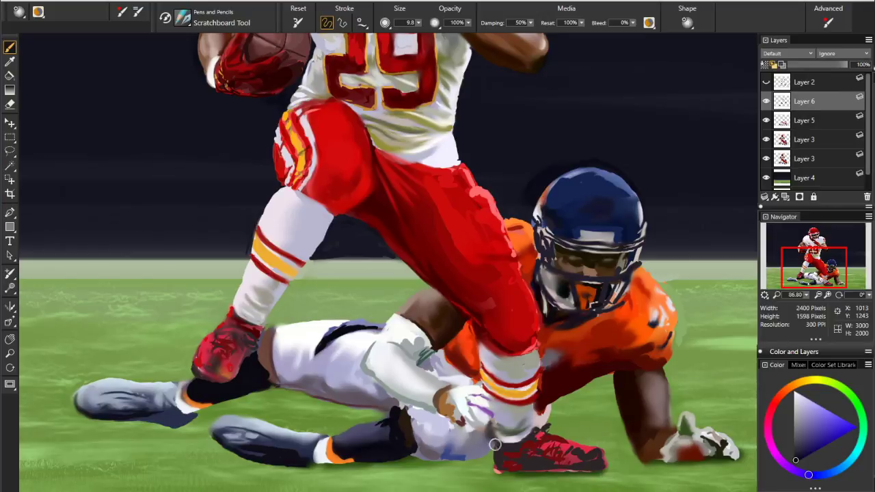
{"action": "left_click", "coordinate": [373, 422], "text": "alt"}
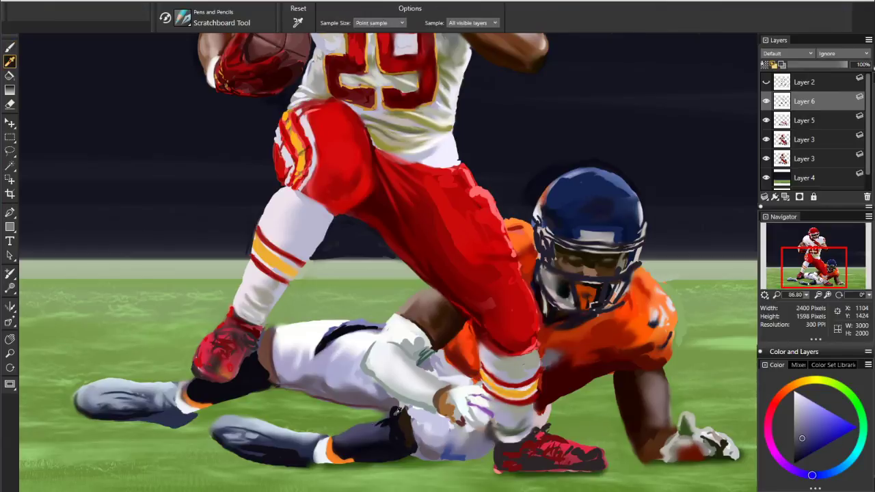
{"action": "key", "text": "alt"}
{"action": "left_click", "coordinate": [400, 409], "text": "alt"}
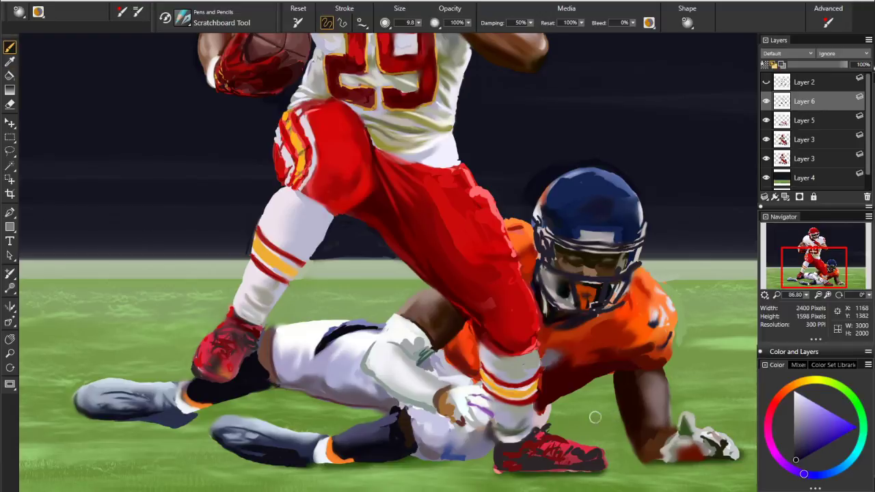
Shade the underside of the fallen player's white pants with a darkened sampled purple-grey.
{"action": "left_click", "coordinate": [352, 388], "text": "alt"}
{"action": "left_click", "coordinate": [796, 445]}
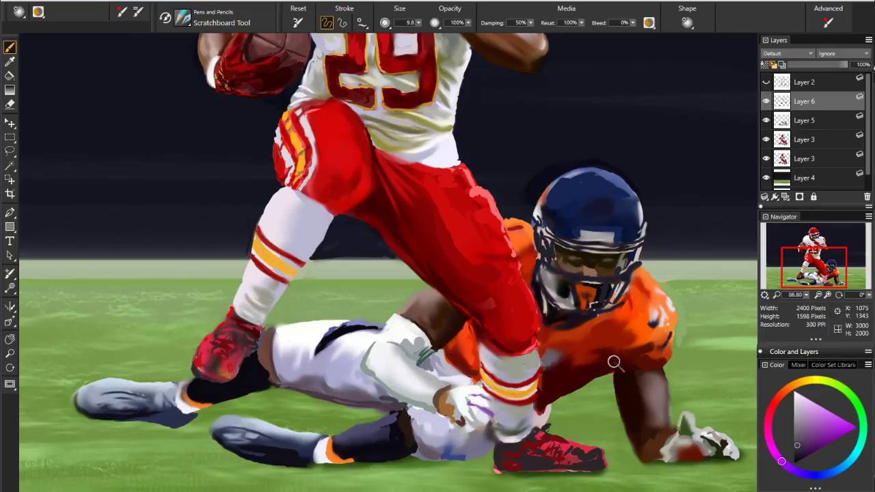
Darken the fallen player's facemask, the outline of his planted glove and the runner's red shoes with sampled near-black tones.
{"action": "left_click", "coordinate": [569, 279], "text": "alt"}
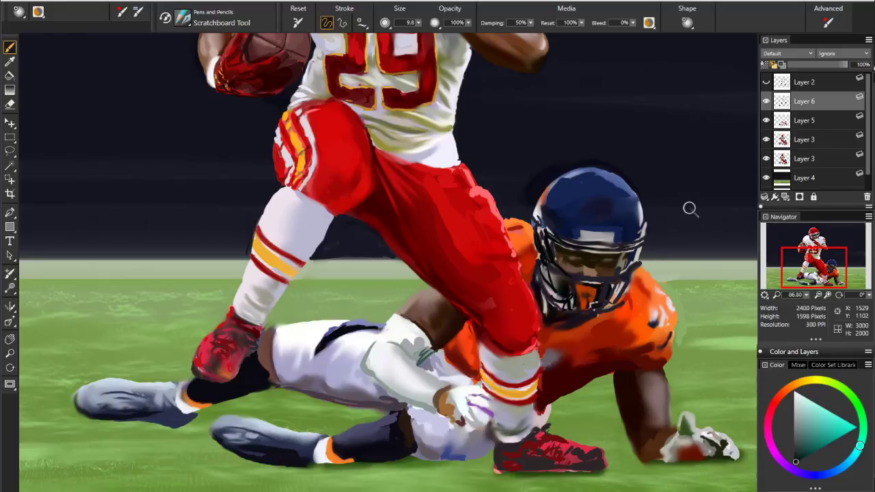
{"action": "key", "text": "ctrl+0"}
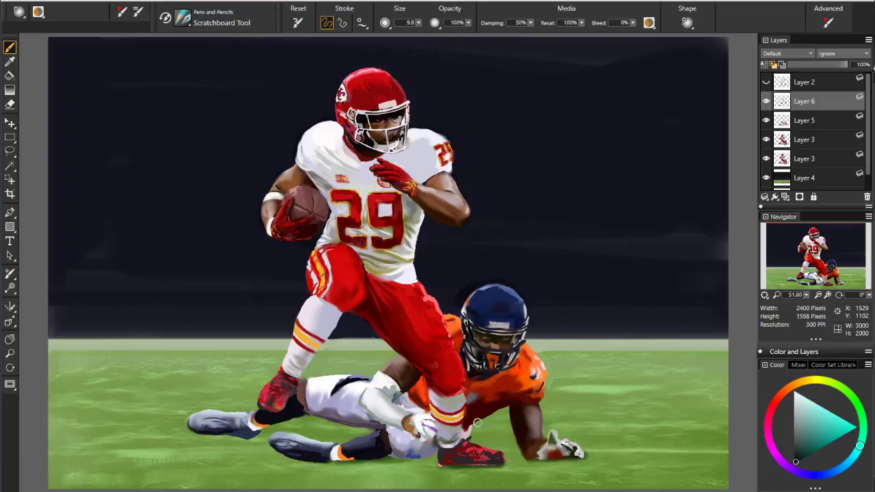
{"action": "left_click", "coordinate": [432, 443], "text": "alt"}
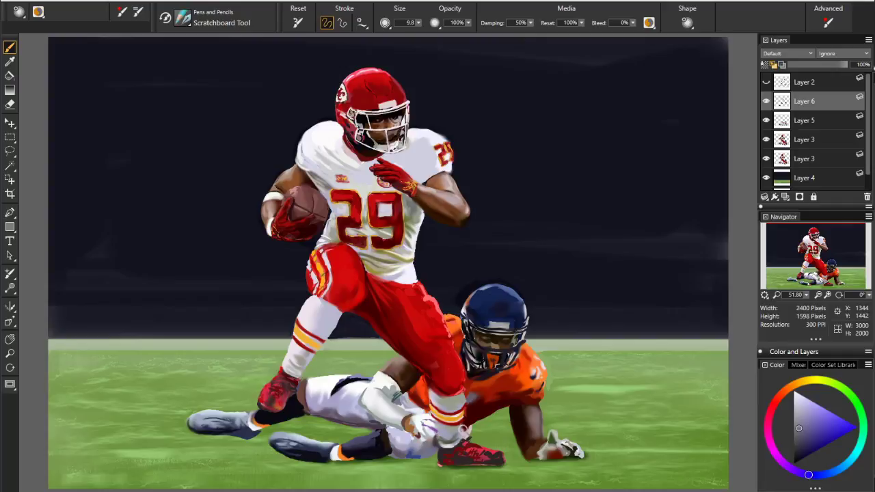
{"action": "left_click", "coordinate": [490, 422], "text": "alt"}
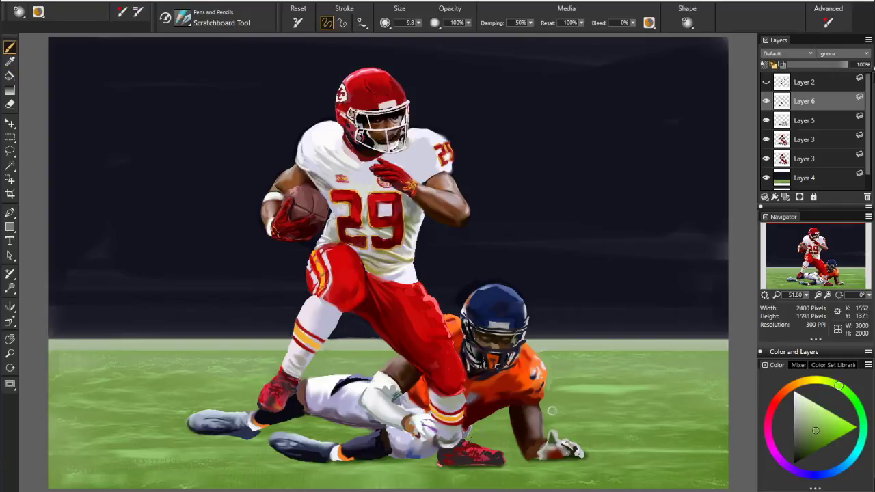
{"action": "left_click", "coordinate": [372, 452], "text": "alt"}
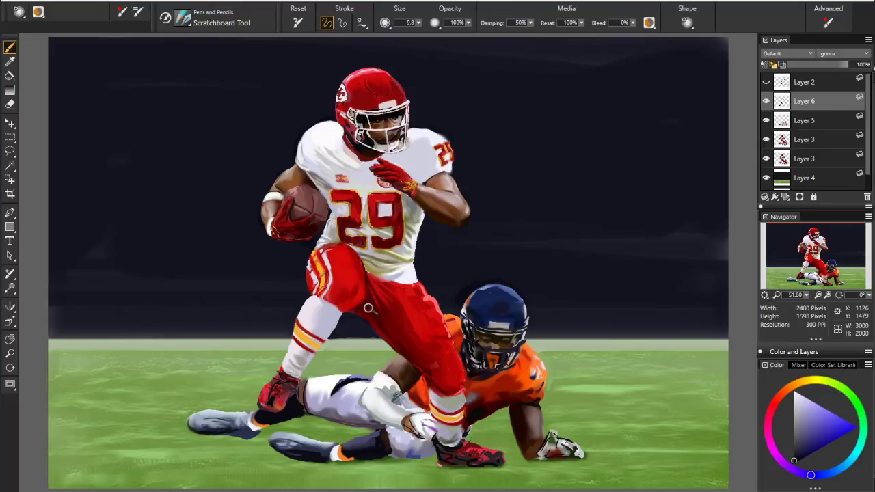
Refine the creases and inner edge of the runner's red pants with sampled dark red and brighter red.
{"action": "key", "text": "d"}
{"action": "left_click", "coordinate": [372, 301]}
{"action": "key", "text": "b"}
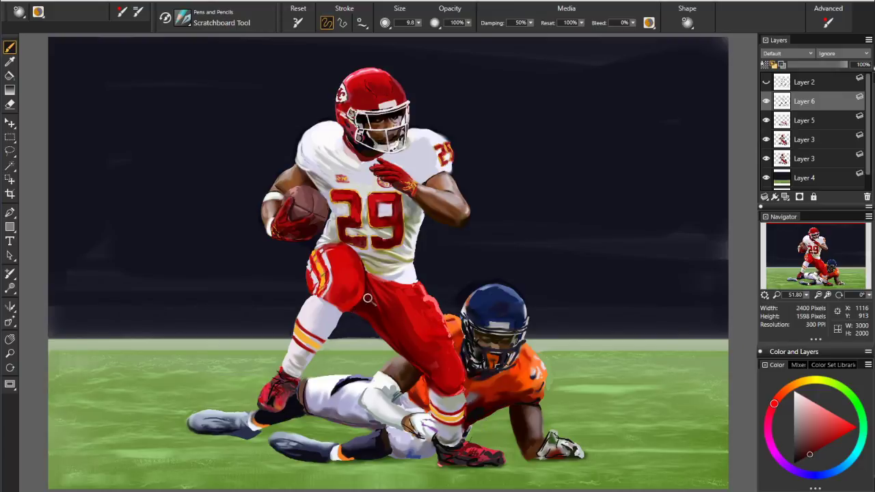
{"action": "key", "text": "d"}
{"action": "key", "text": "b"}
{"action": "key", "text": "d"}
{"action": "left_click", "coordinate": [410, 310]}
{"action": "key", "text": "b"}
Shade the white areas of the runner's two socks with sampled off-white and grey tones.
{"action": "key", "text": "d"}
{"action": "left_click", "coordinate": [325, 321]}
{"action": "key", "text": "b"}
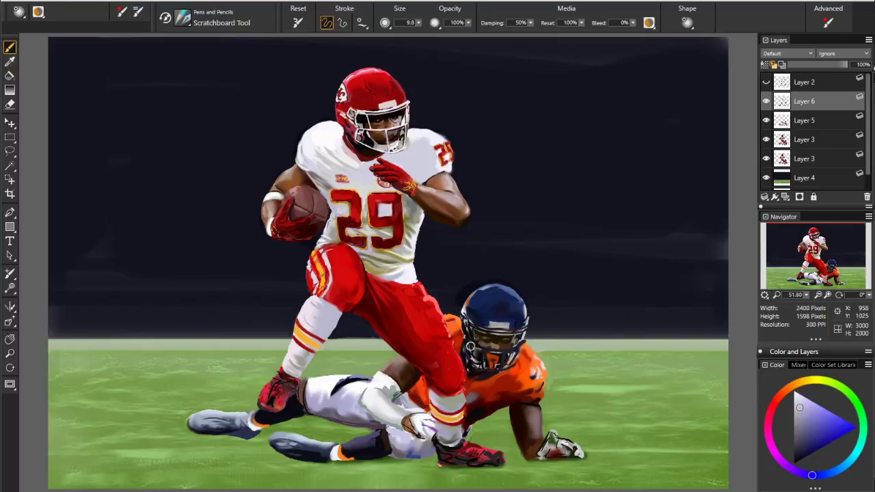
{"action": "key", "text": "d"}
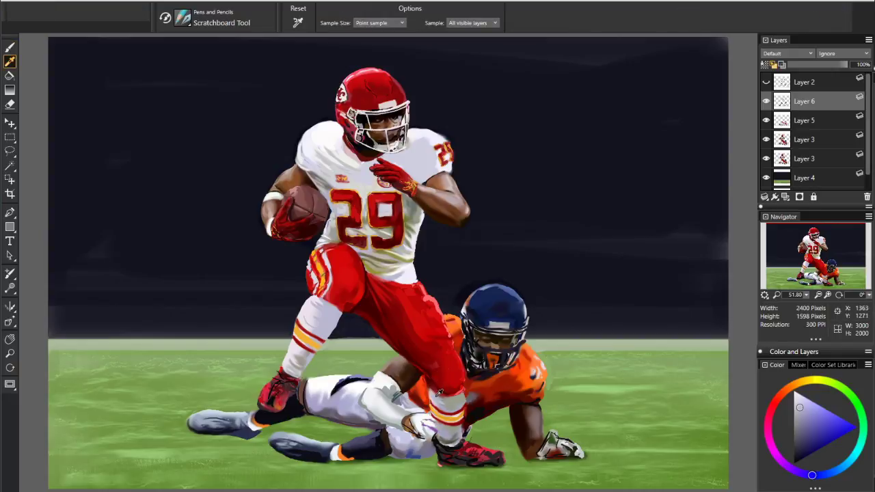
{"action": "left_click", "coordinate": [441, 395]}
{"action": "key", "text": "b"}
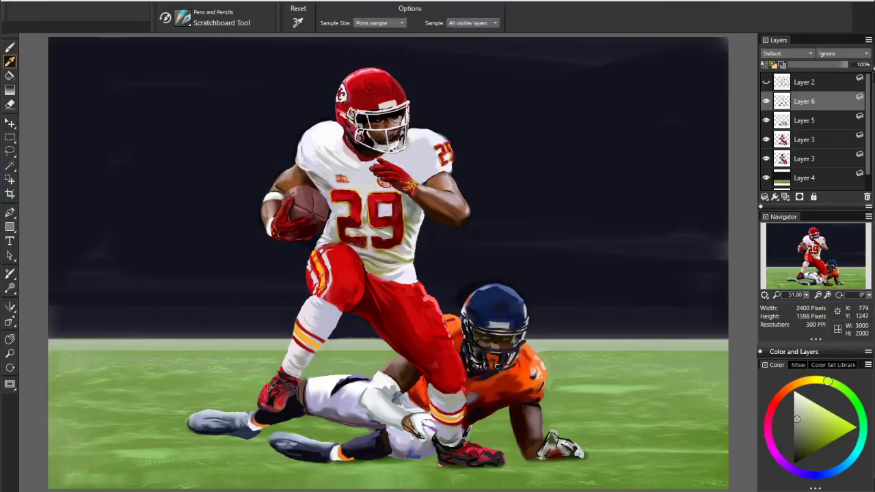
Add golden-yellow accents to the runner's shoes using the sampled sock stripe colour and save the painting.
{"action": "left_click", "coordinate": [270, 389], "text": "alt"}
{"action": "left_click", "coordinate": [807, 382]}
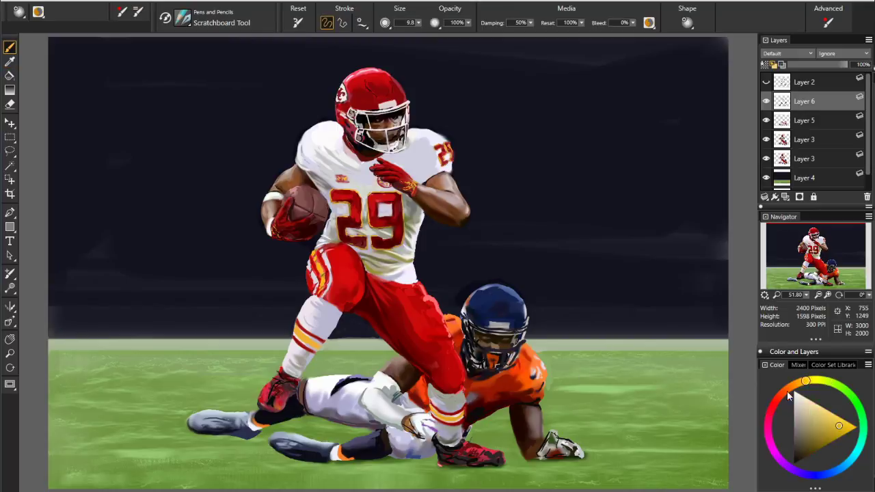
{"action": "left_click", "coordinate": [446, 413], "text": "alt"}
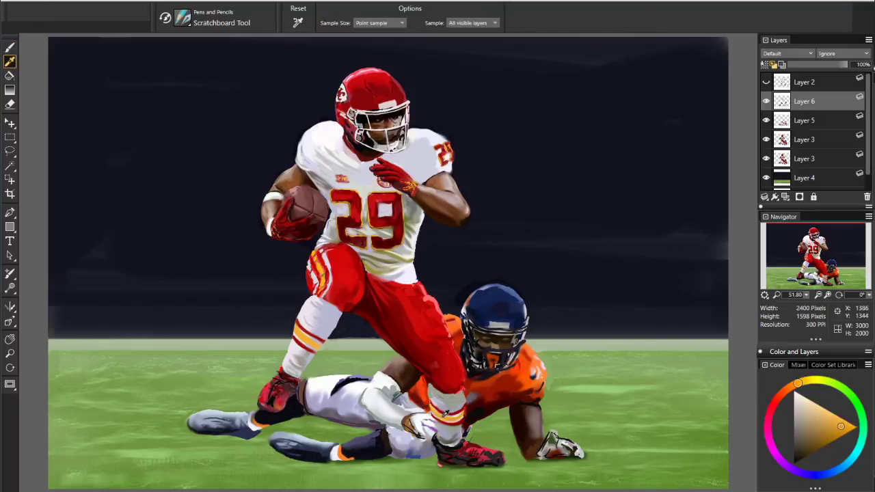
{"action": "left_click_drag", "start_coordinate": [272, 386], "coordinate": [264, 401]}
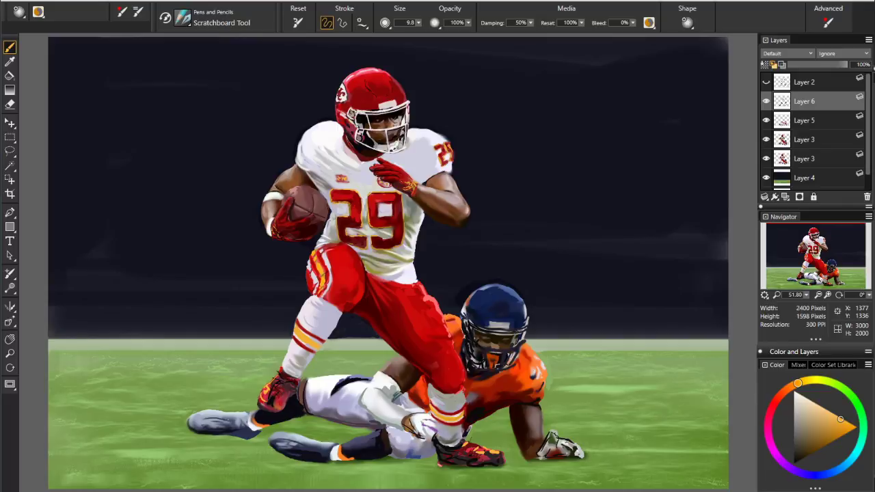
{"action": "key", "text": "ctrl+s"}
Paint a small red detail above the runner's sleeve number and a small dark red emblem below the collar.
{"action": "left_click", "coordinate": [347, 277], "text": "alt"}
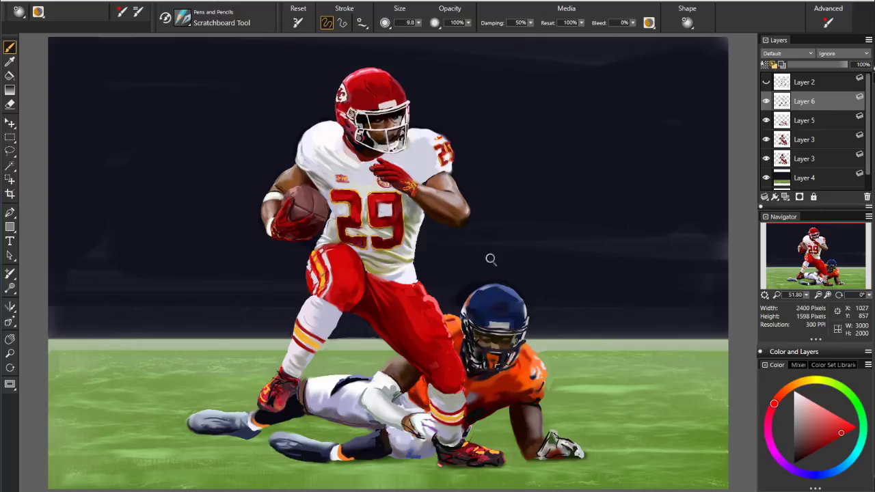
{"action": "left_click", "coordinate": [366, 152], "text": "alt"}
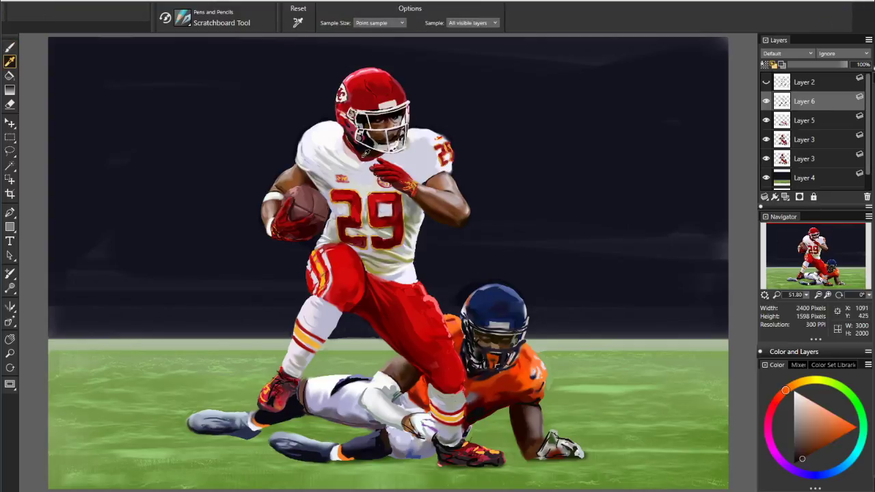
{"action": "left_click", "coordinate": [367, 153], "text": "alt"}
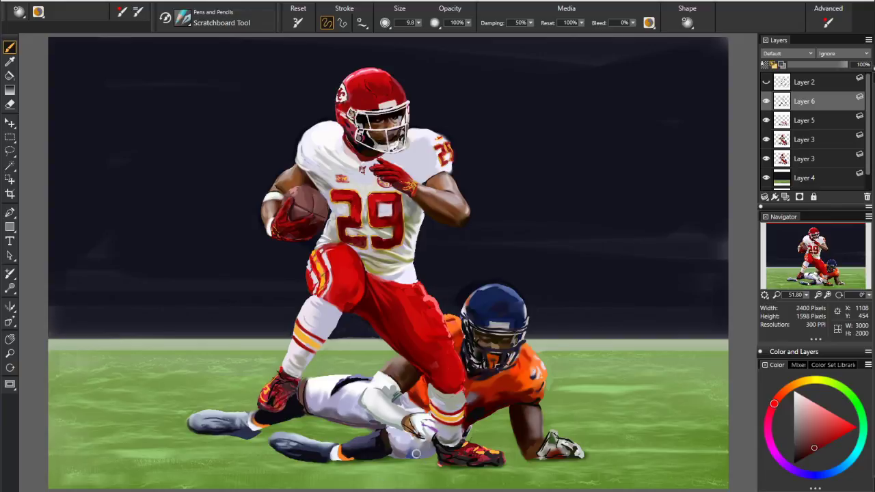
Paint dark folds and purple-grey shading on the lower part of the fallen player's white pants beside the runner's shoe.
{"action": "left_click", "coordinate": [403, 448], "text": "alt"}
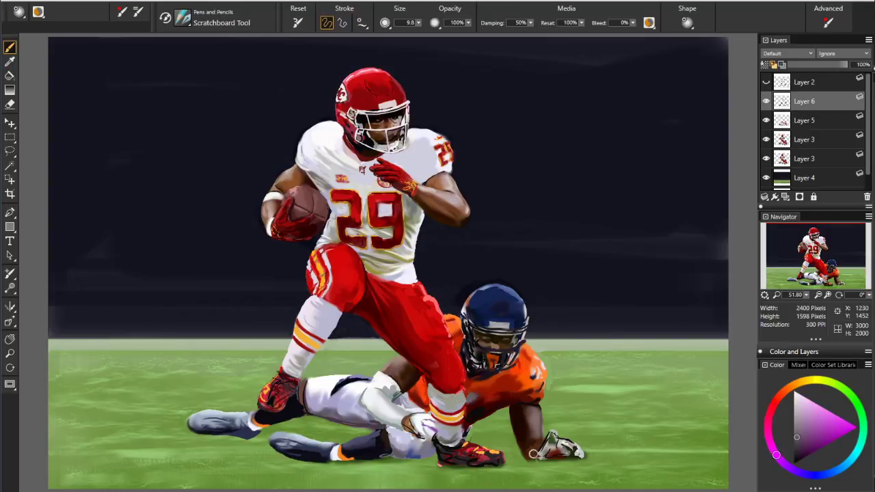
{"action": "left_click", "coordinate": [798, 459]}
{"action": "mouse_move", "coordinate": [391, 457]}
{"action": "left_mouse_down"}
{"action": "mouse_move", "coordinate": [416, 458]}
{"action": "mouse_move", "coordinate": [420, 448]}
{"action": "left_mouse_up"}
{"action": "left_click", "coordinate": [795, 460]}
{"action": "left_click_drag", "start_coordinate": [410, 445], "coordinate": [432, 456]}
{"action": "left_click", "coordinate": [405, 449], "text": "alt"}
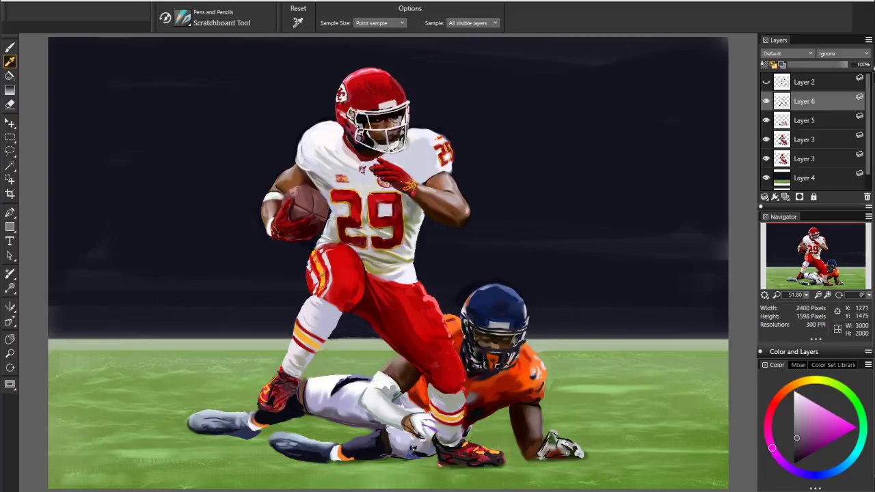
{"action": "left_click_drag", "start_coordinate": [409, 454], "coordinate": [415, 456]}
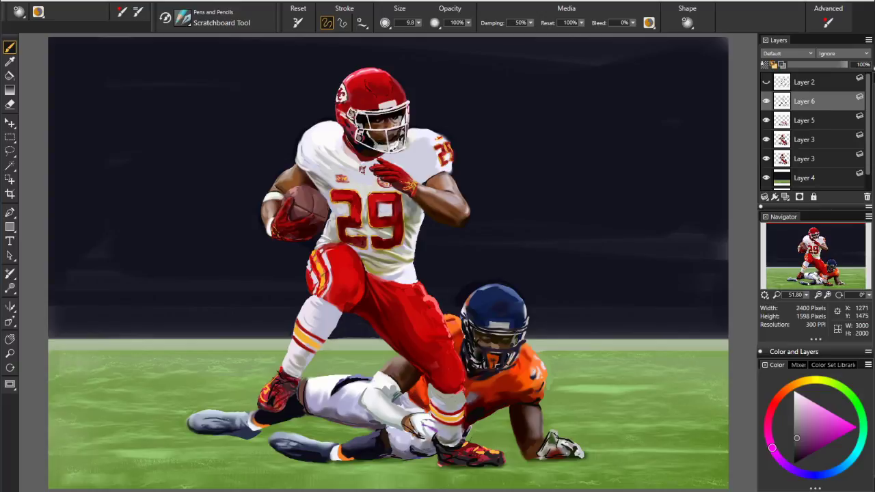
{"action": "left_click", "coordinate": [424, 453], "text": "alt"}
Add near-black details to the fallen player's rear shoe, and blend his helmet and jersey and the runner's pants with the Smear blender.
{"action": "left_click", "coordinate": [370, 456], "text": "alt"}
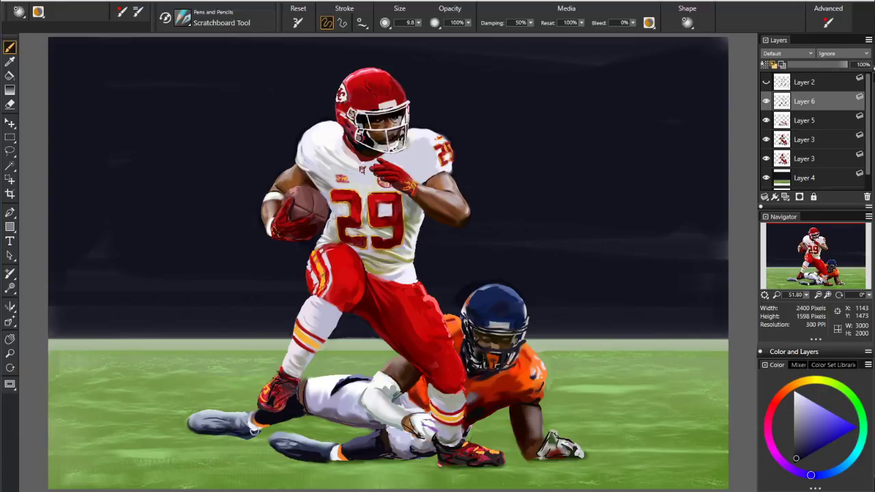
{"action": "left_click_drag", "start_coordinate": [248, 422], "coordinate": [216, 417]}
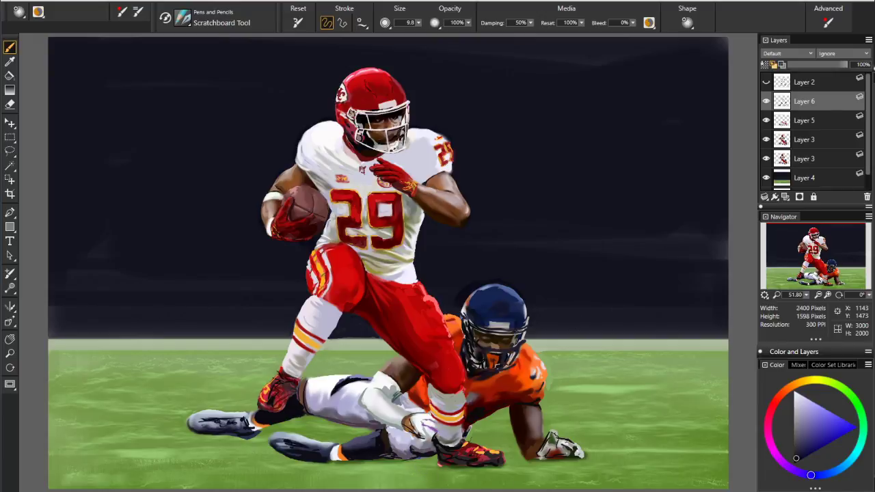
{"action": "key", "text": "b"}
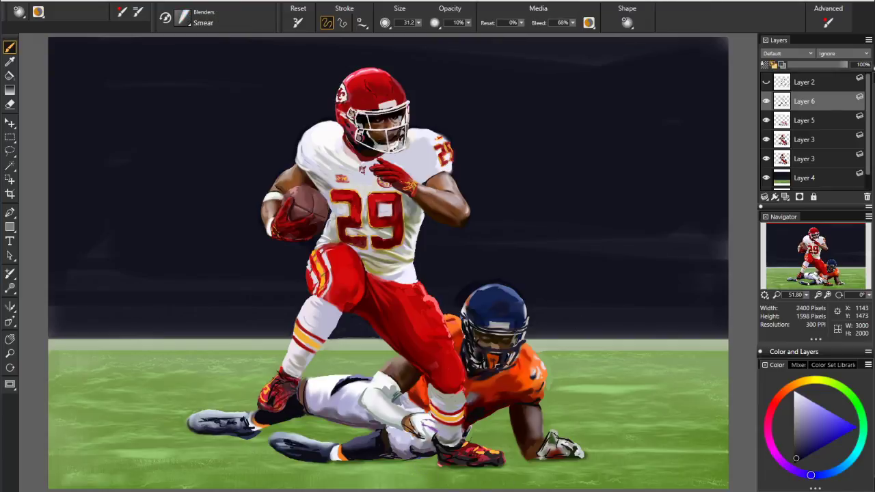
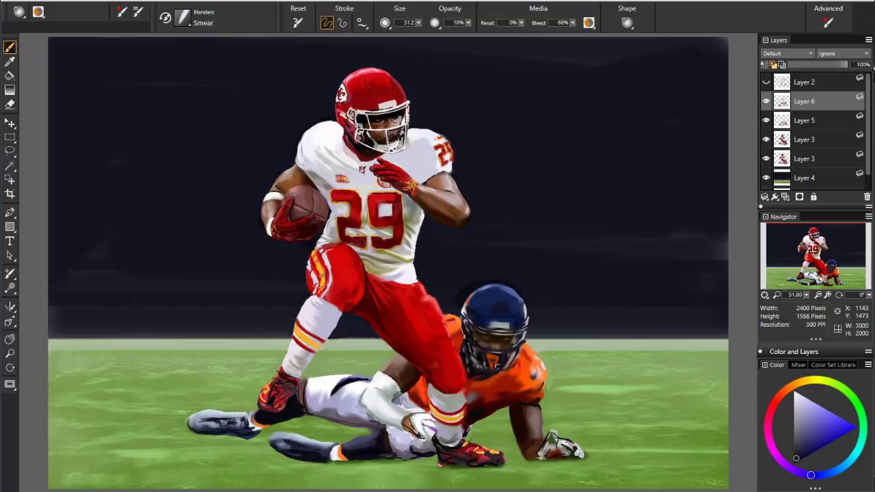
Delete the hidden Layer 2 from the painting.
{"action": "left_click", "coordinate": [813, 82]}
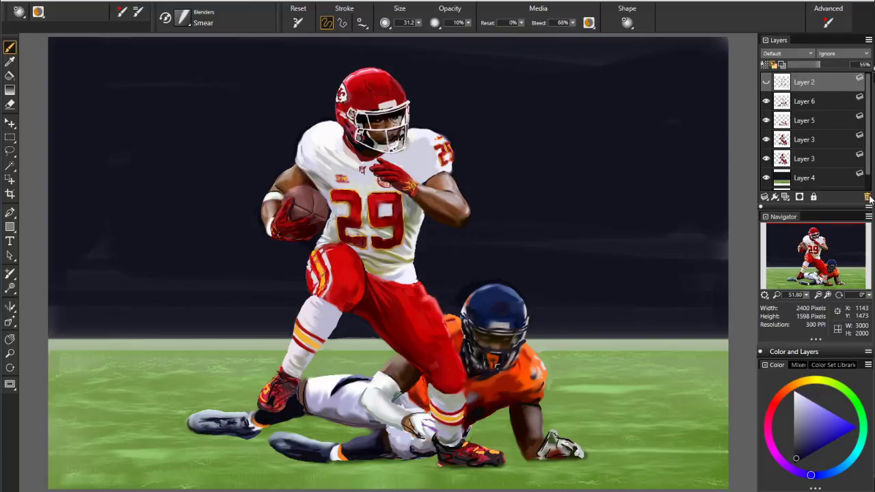
{"action": "left_click", "coordinate": [867, 197]}
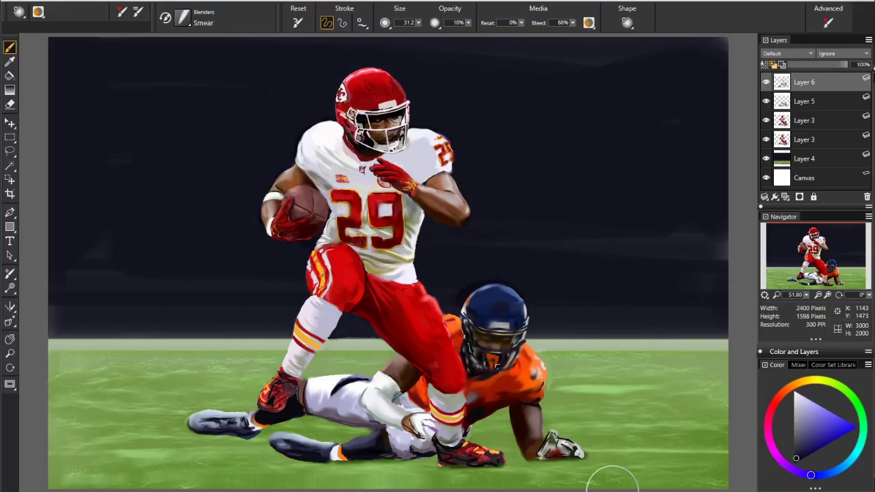
Sign the painting with the artist's signature in bright red on the lower-left grass using the Scratchboard Tool on Layer 6.
{"action": "key", "text": "b"}
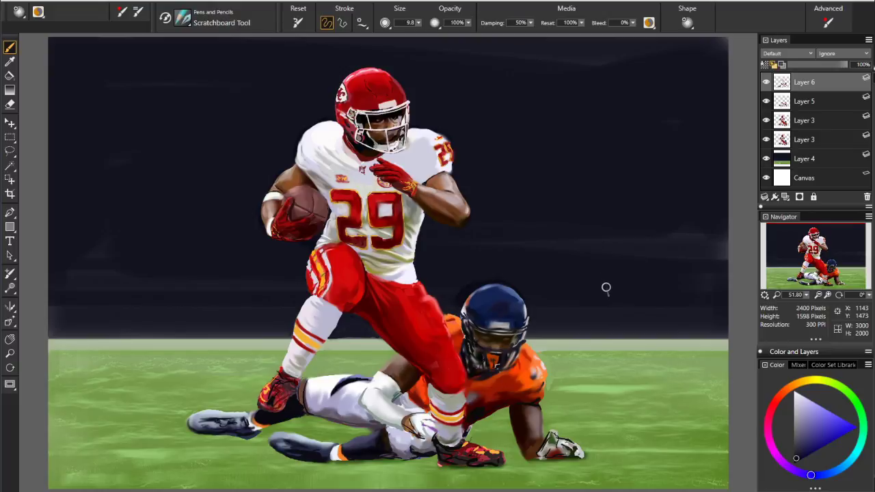
{"action": "left_click", "coordinate": [435, 313], "text": "alt"}
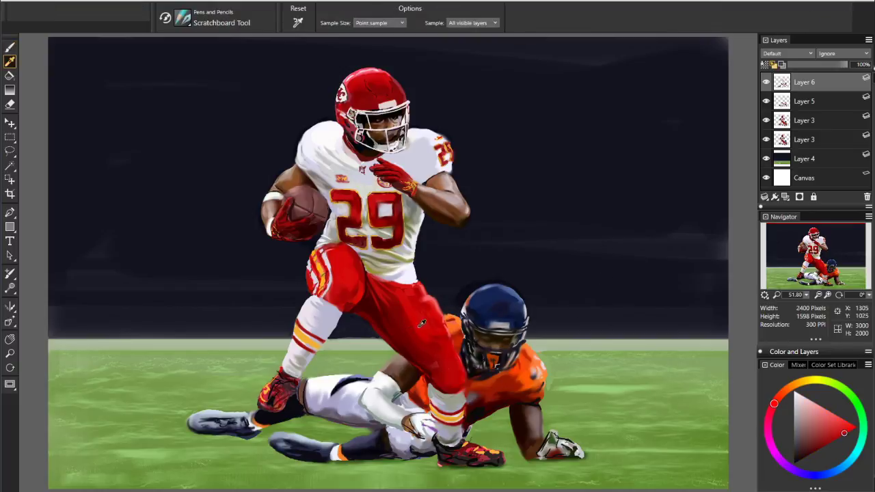
{"action": "left_click", "coordinate": [859, 429]}
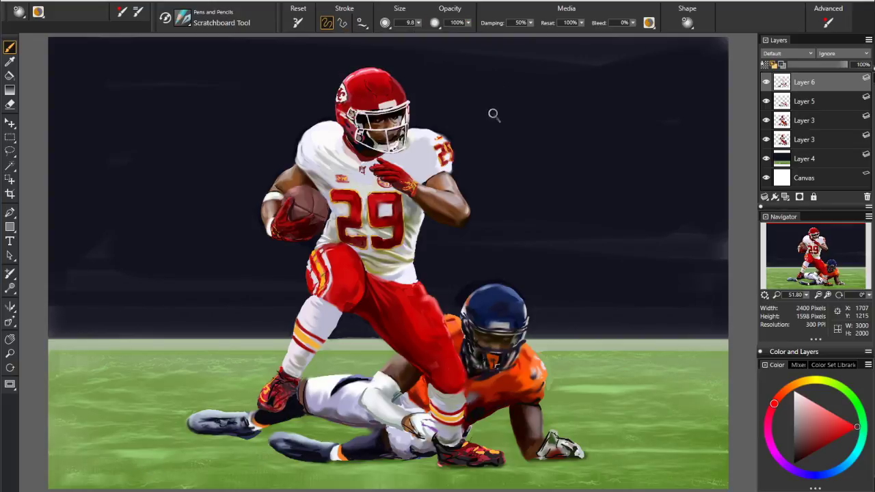
{"action": "mouse_move", "coordinate": [81, 467]}
{"action": "left_mouse_down"}
{"action": "mouse_move", "coordinate": [114, 460]}
{"action": "mouse_move", "coordinate": [109, 442]}
{"action": "mouse_move", "coordinate": [121, 457]}
{"action": "mouse_move", "coordinate": [128, 445]}
{"action": "mouse_move", "coordinate": [127, 455]}
{"action": "mouse_move", "coordinate": [157, 440]}
{"action": "mouse_move", "coordinate": [182, 420]}
{"action": "left_mouse_up"}
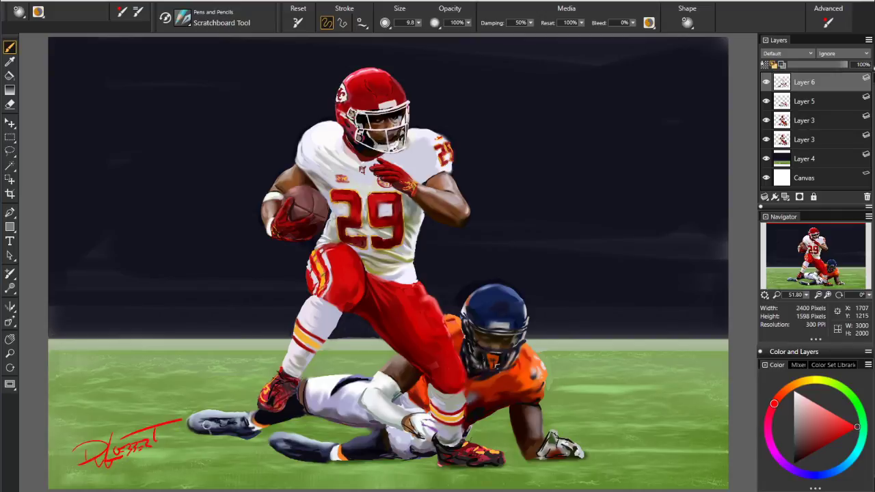